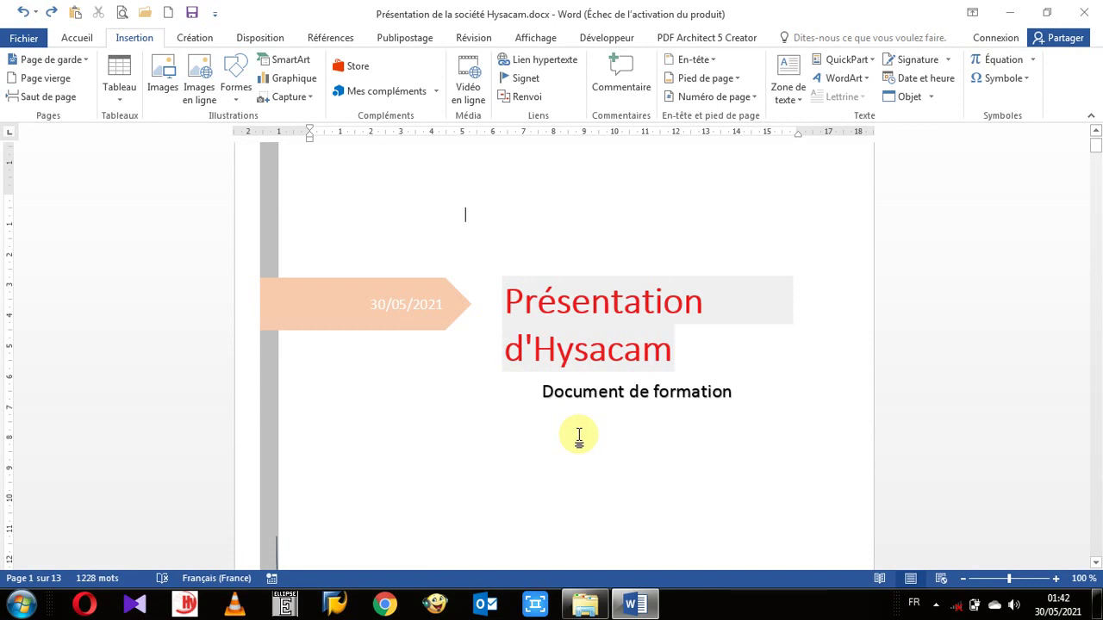
# Scroll past the cover page until the Table des matières on page 2 is fully visible
pyautogui.scroll(-3, 560, 431)
pyautogui.scroll(-3, 526, 427)
pyautogui.scroll(-3, 525, 426)
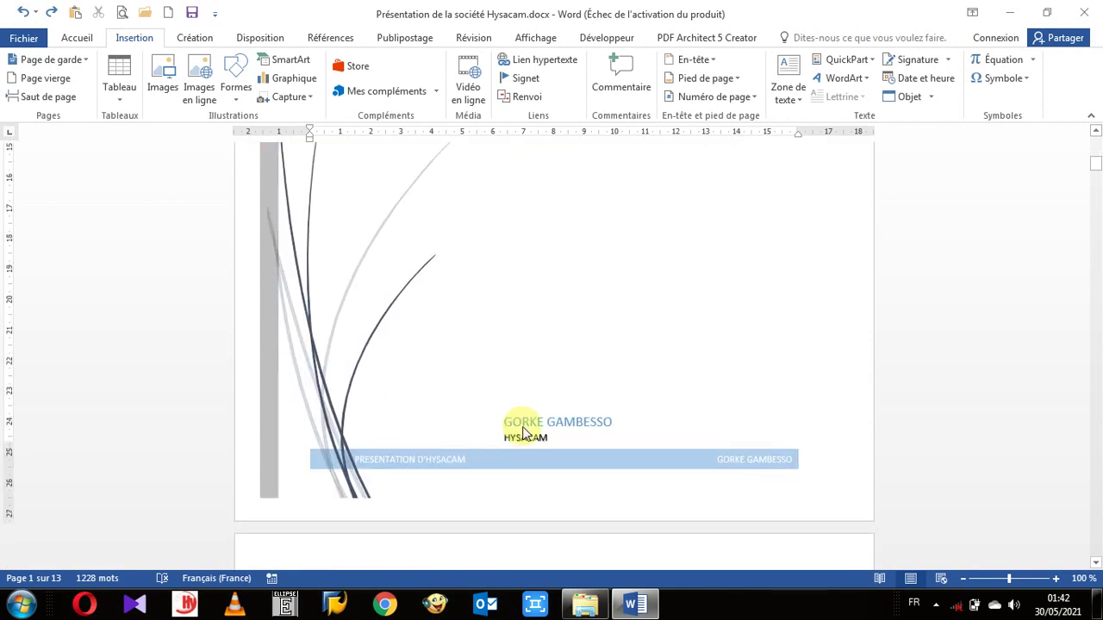
pyautogui.scroll(-4, 524, 431)
pyautogui.scroll(-3, 522, 428)
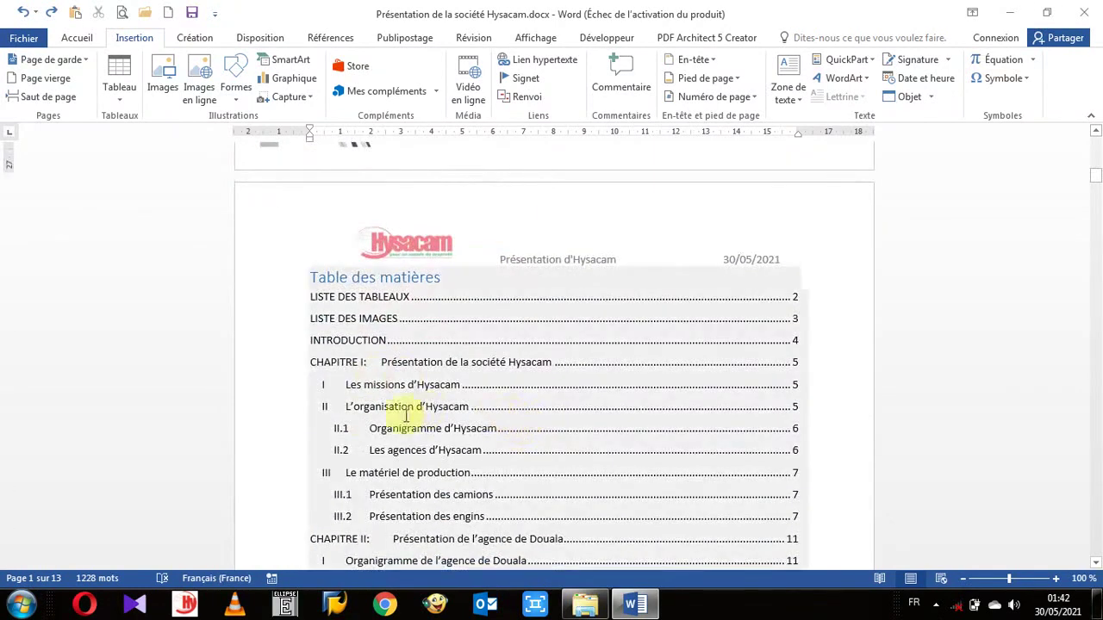
pyautogui.scroll(-2, 406, 414)
pyautogui.scroll(-2, 410, 418)
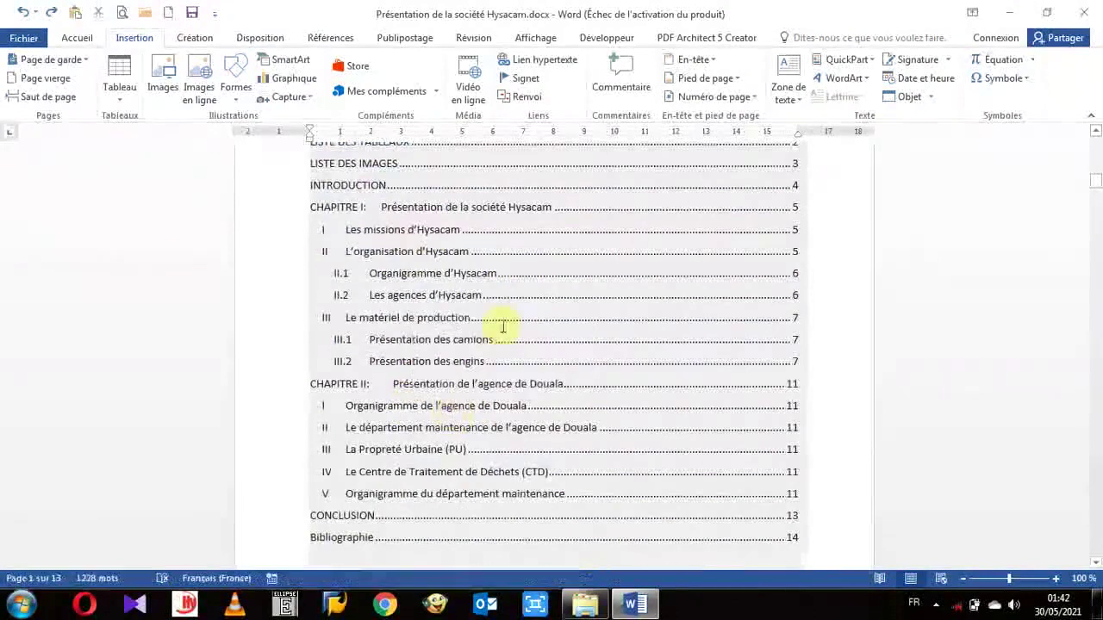
pyautogui.click(543, 40)
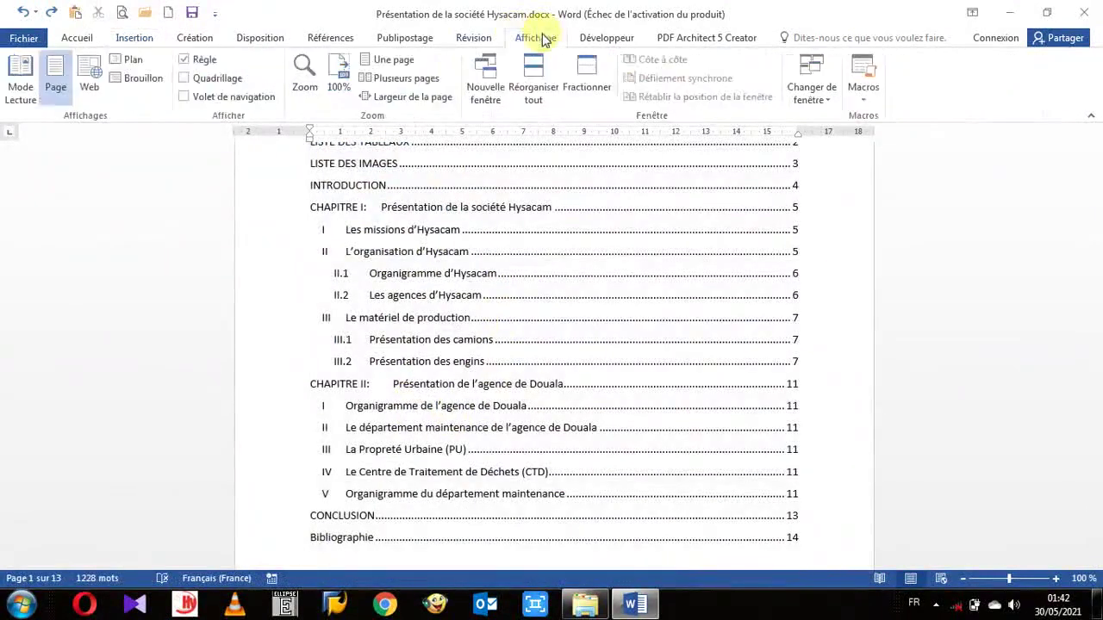
pyautogui.click(206, 101)
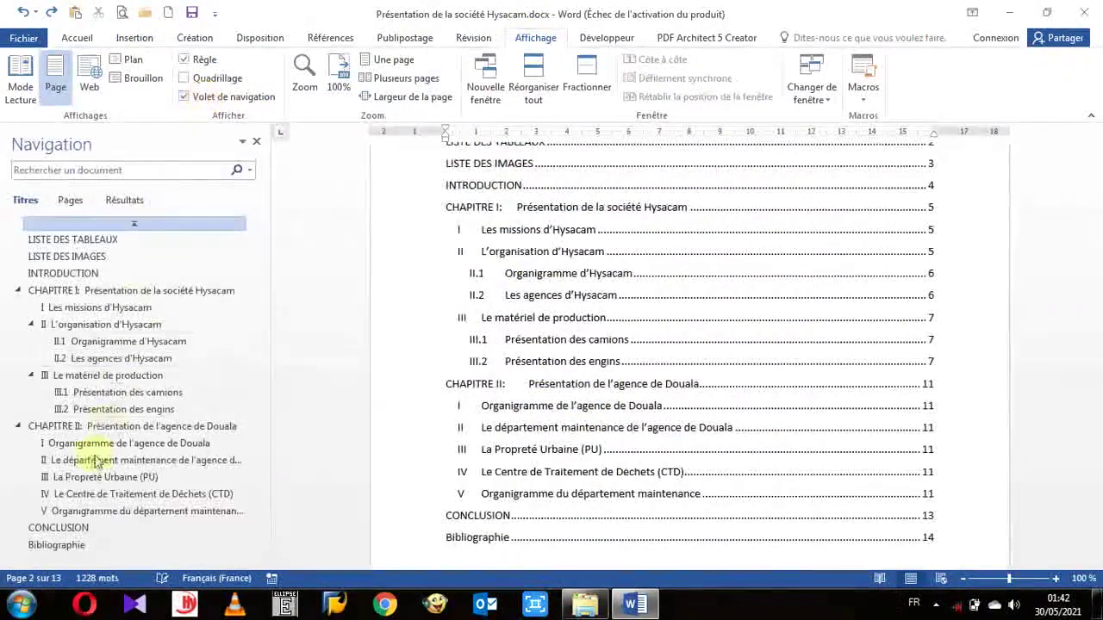
pyautogui.click(84, 479)
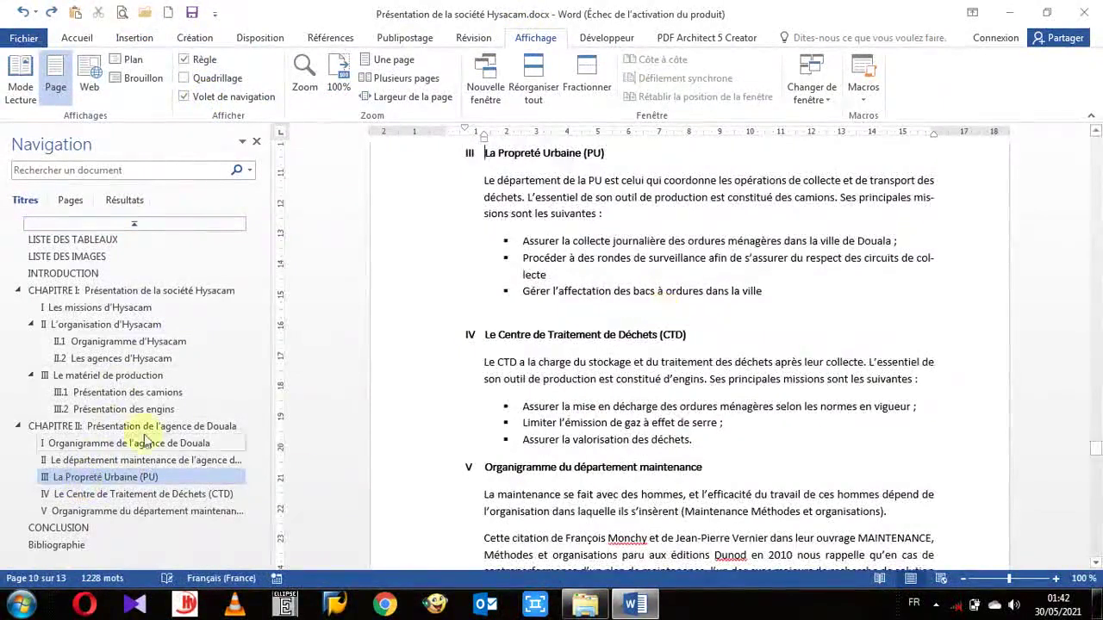
pyautogui.click(75, 242)
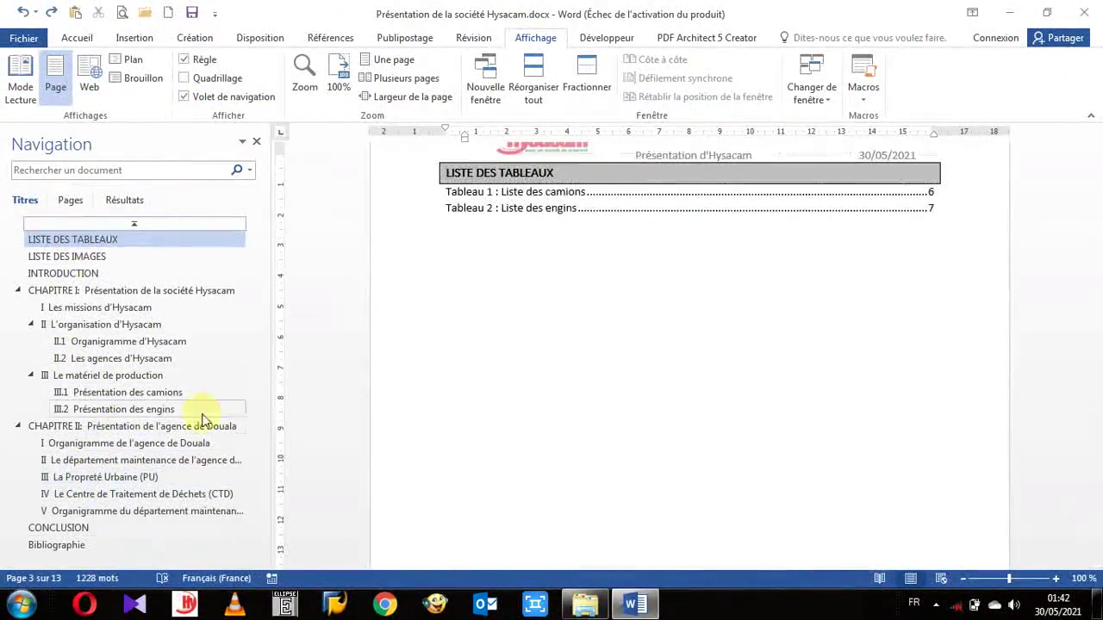
pyautogui.click(61, 529)
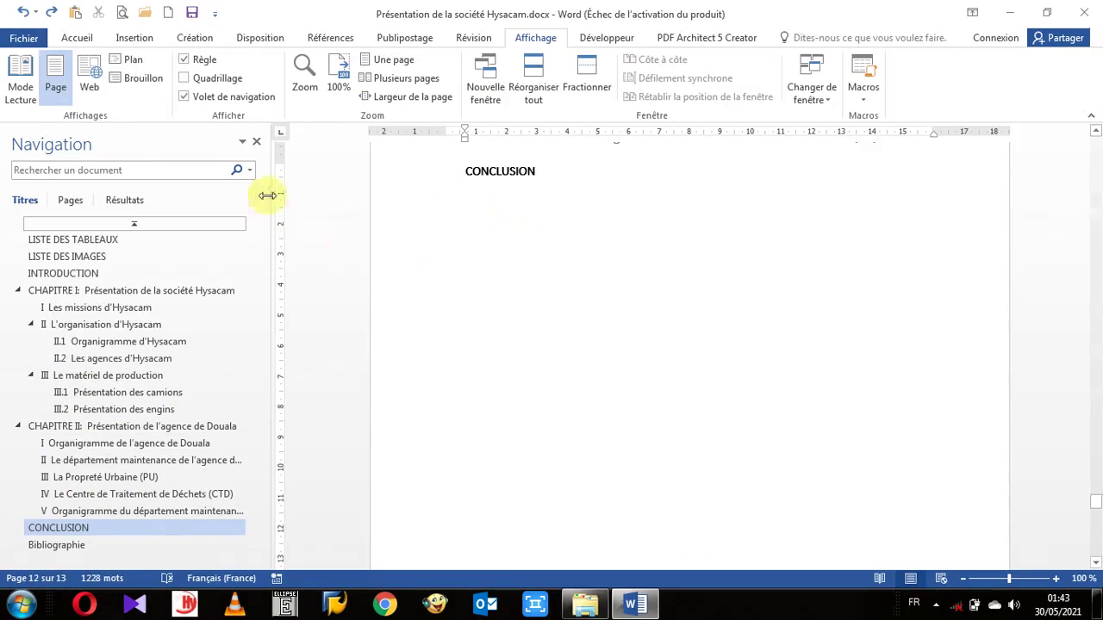
pyautogui.click(256, 147)
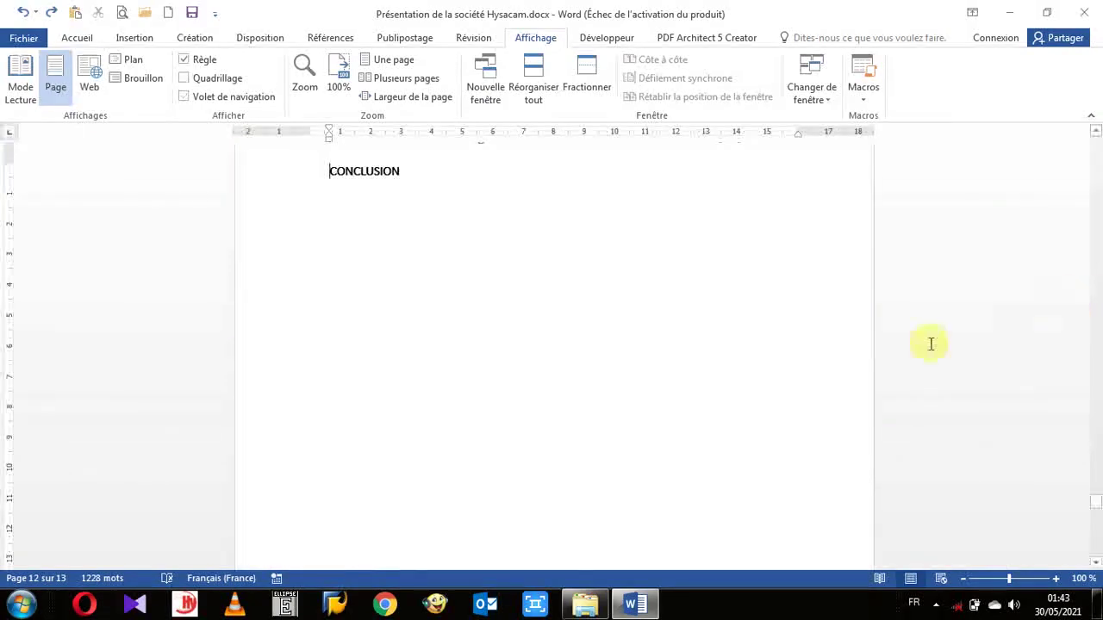
pyautogui.scroll(3, 801, 366)
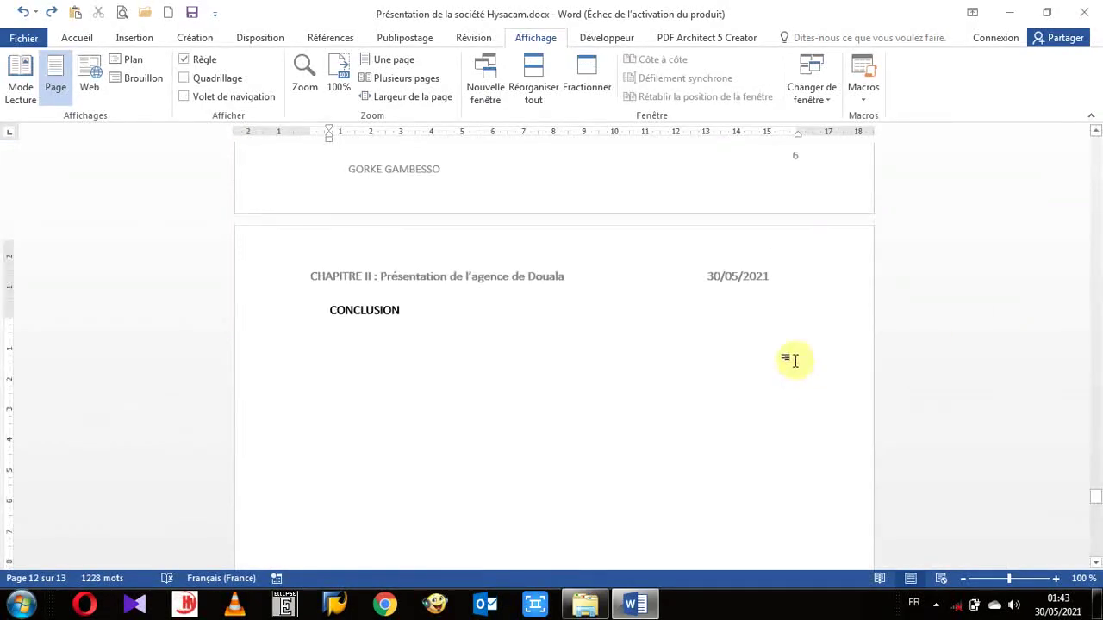
pyautogui.click(223, 98)
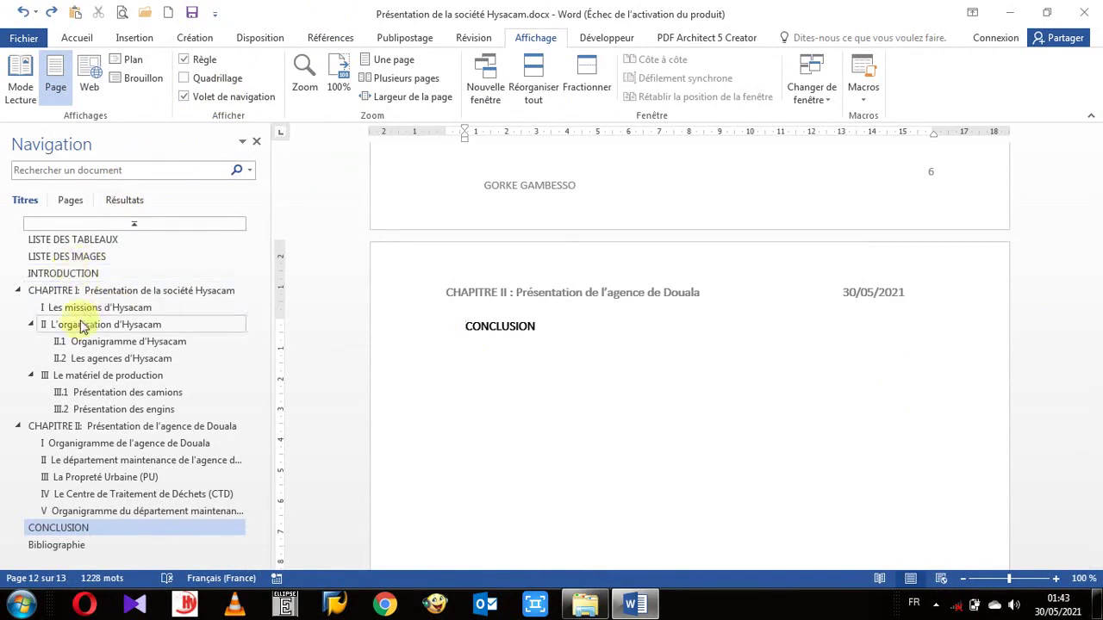
pyautogui.click(86, 242)
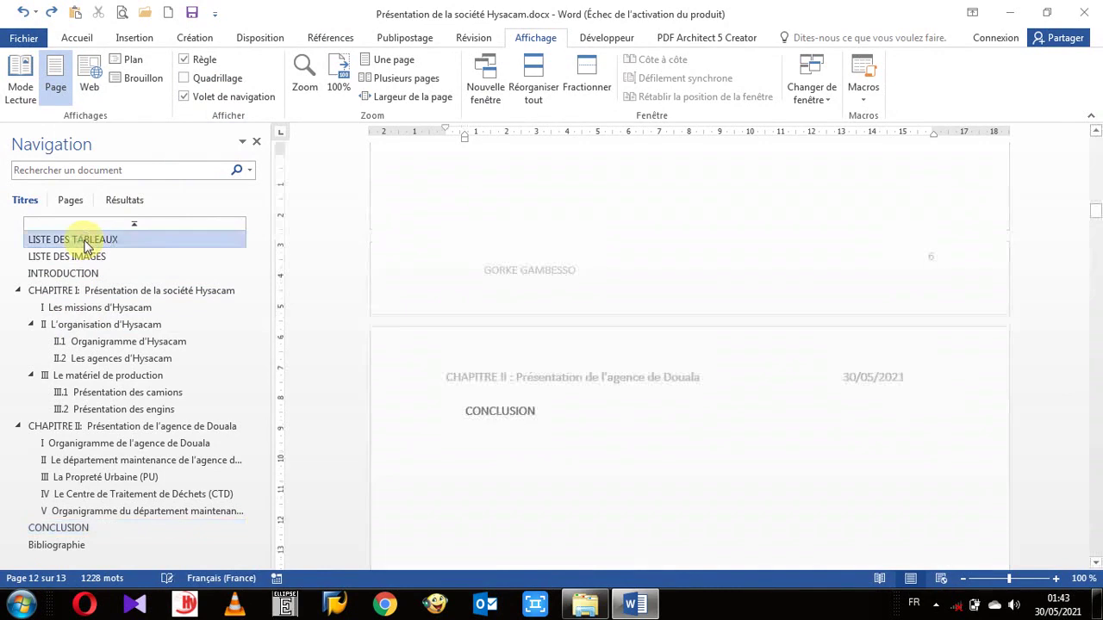
pyautogui.scroll(2, 406, 347)
pyautogui.scroll(5, 407, 345)
pyautogui.scroll(6, 409, 344)
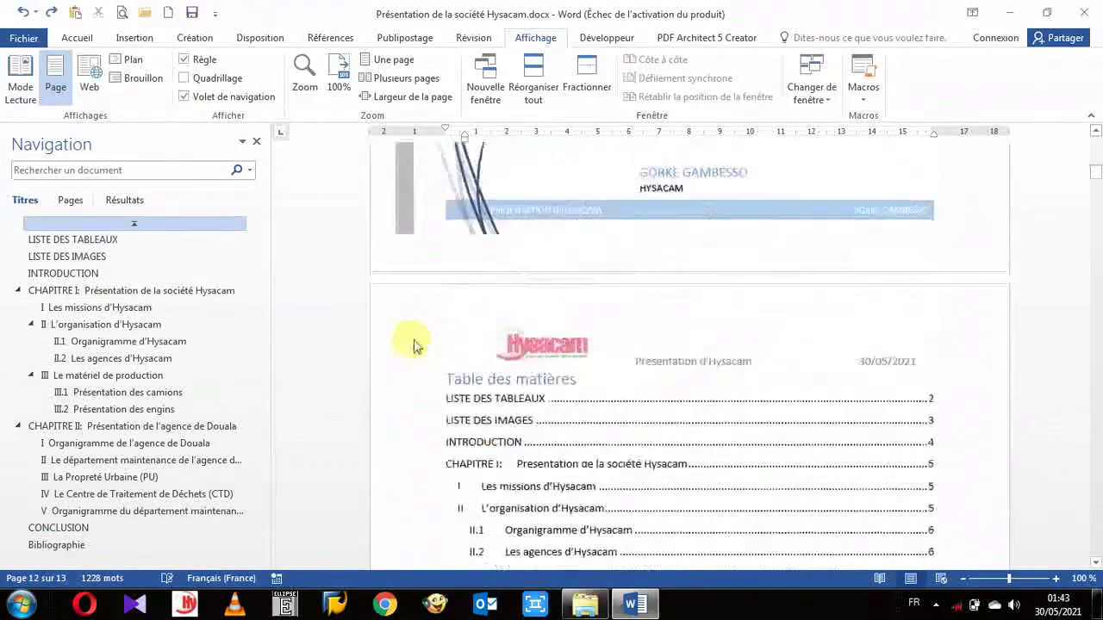
pyautogui.click(256, 141)
# Follow the 'Les missions d'Hysacam' contents link to page 6 and scroll through the section
pyautogui.scroll(-2, 396, 336)
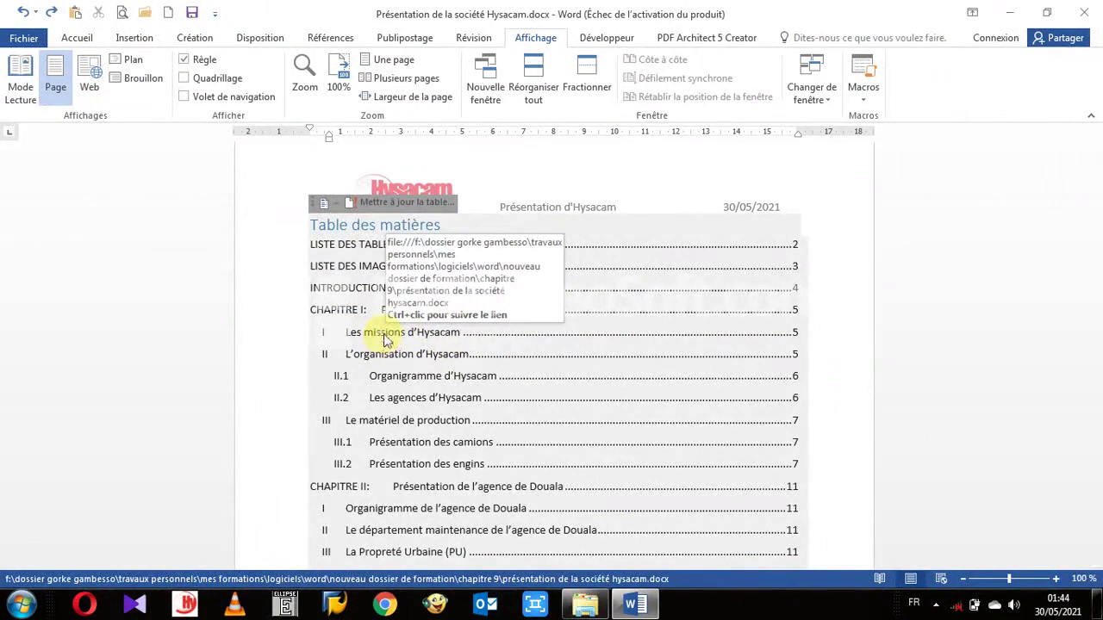
pyautogui.keyDown('ctrl'); pyautogui.click(383, 340); pyautogui.keyUp('ctrl')
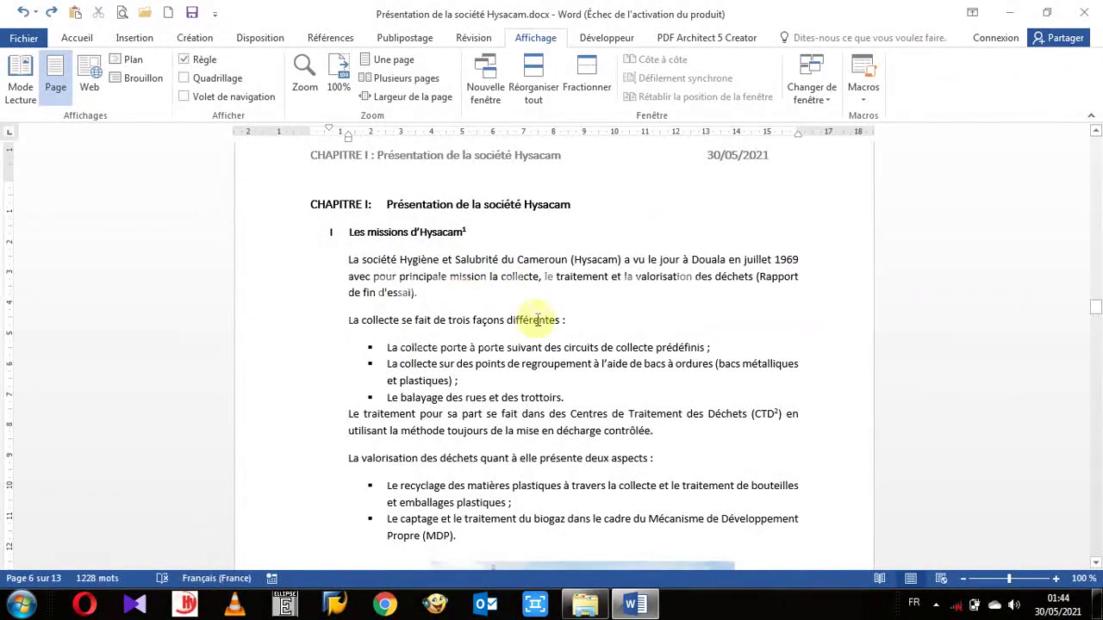
pyautogui.scroll(-1, 527, 318)
pyautogui.scroll(-1, 517, 315)
pyautogui.scroll(-1, 521, 315)
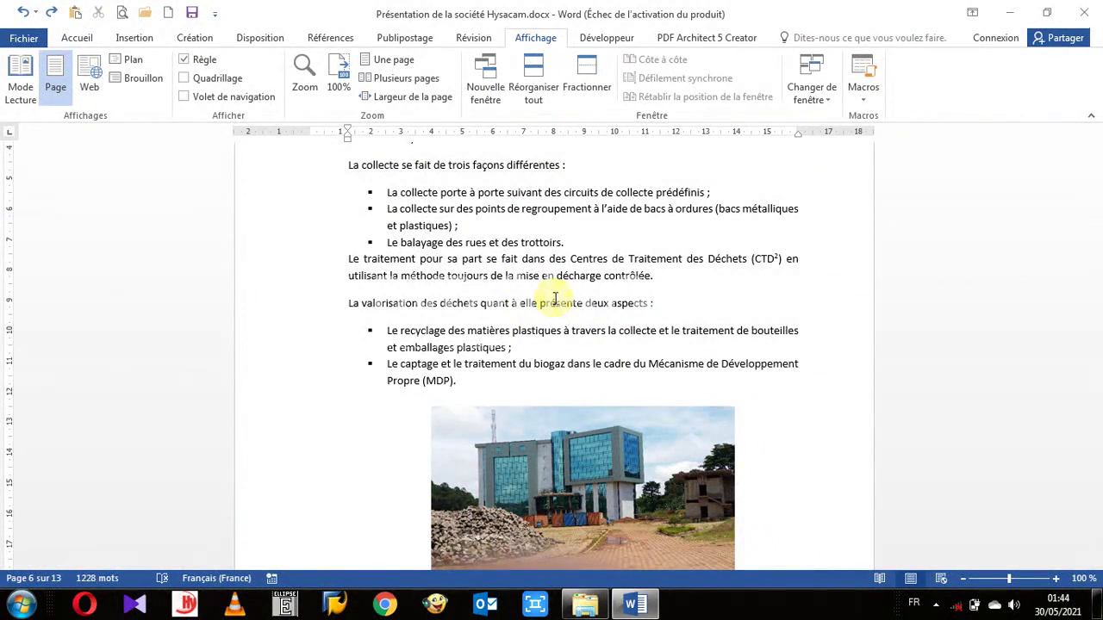
pyautogui.scroll(2, 551, 296)
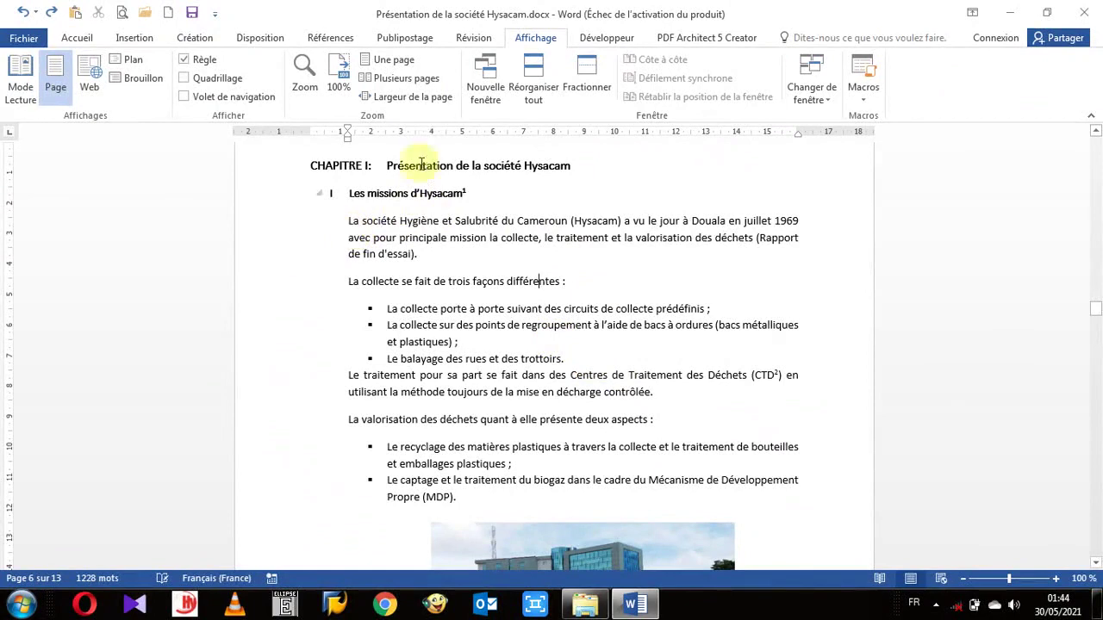
# Zoom to page width and select 'Hysacam' in parentheses in the first paragraph
pyautogui.click(379, 97)
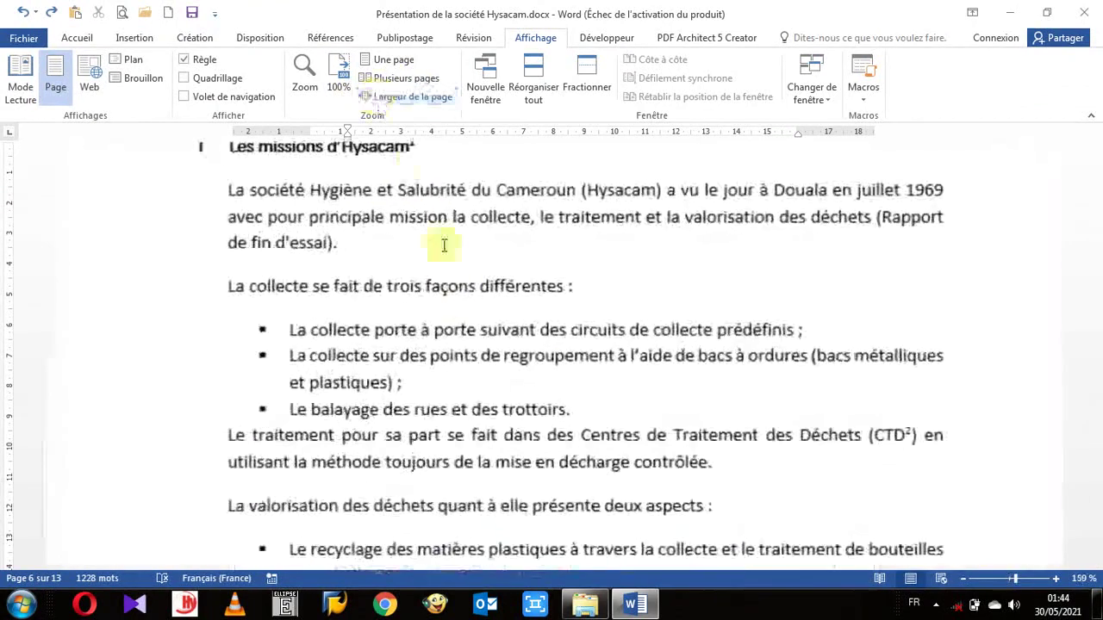
pyautogui.scroll(1, 327, 336)
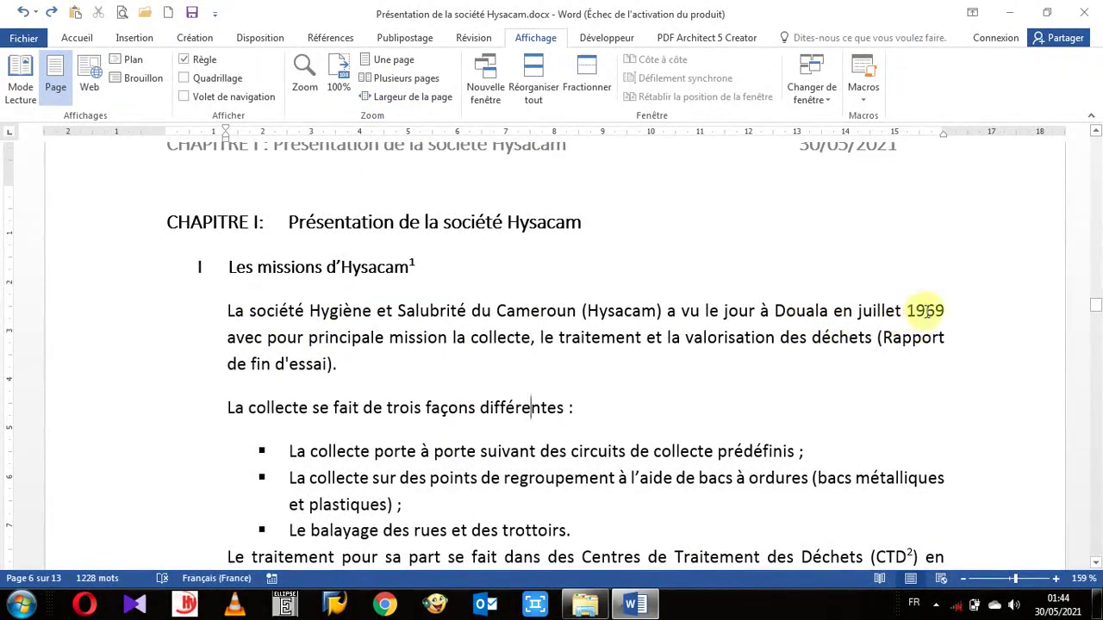
pyautogui.click(353, 366)
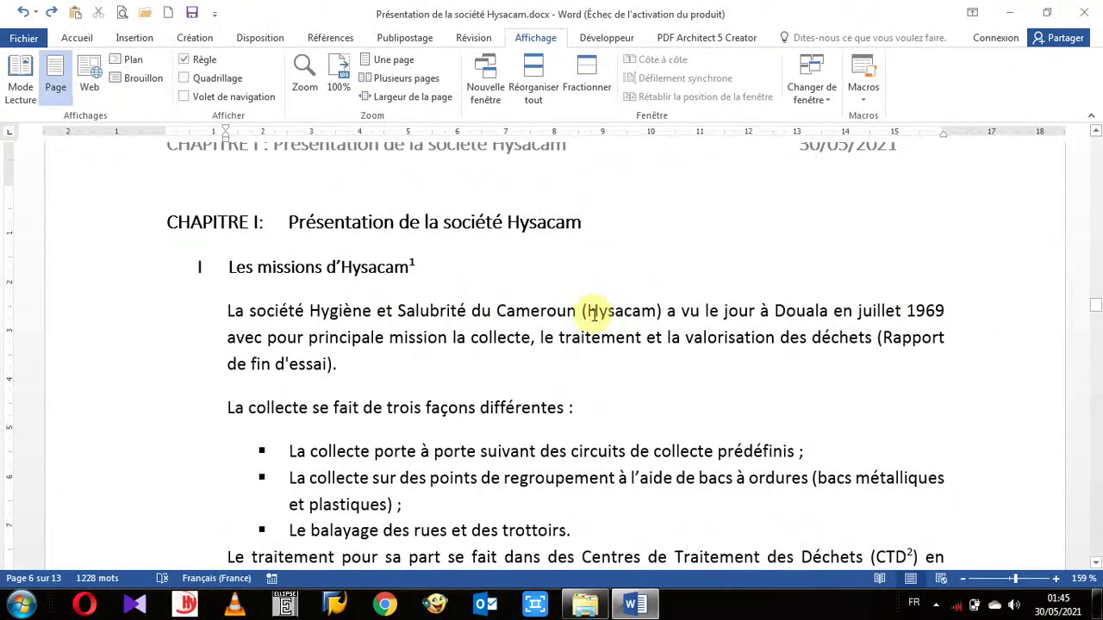
pyautogui.moveTo(588, 316); pyautogui.dragTo(655, 319)
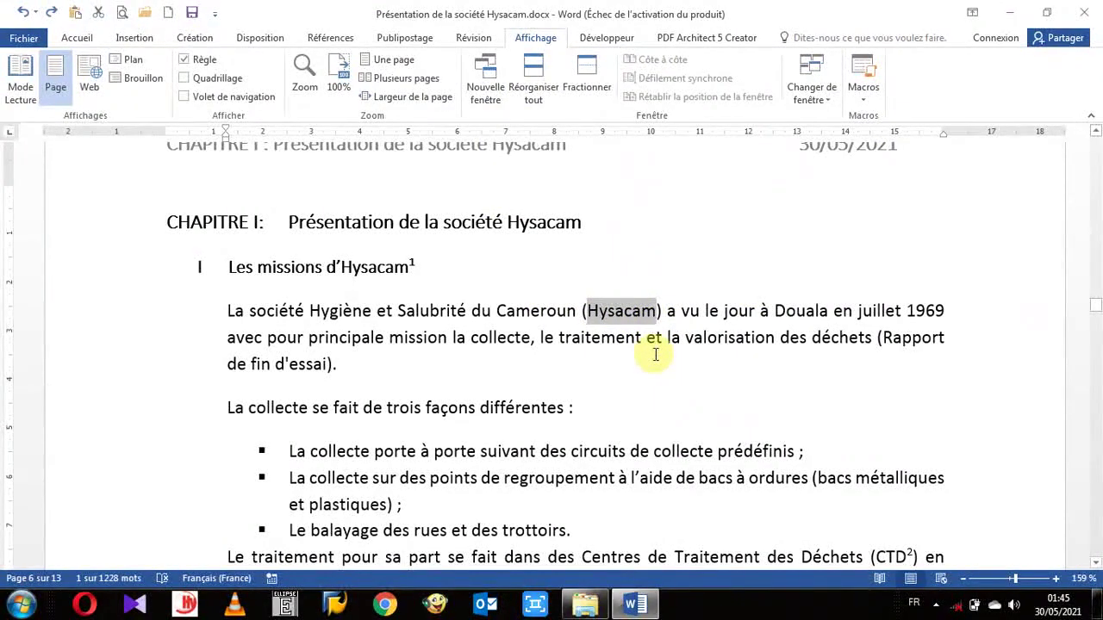
pyautogui.click(615, 311)
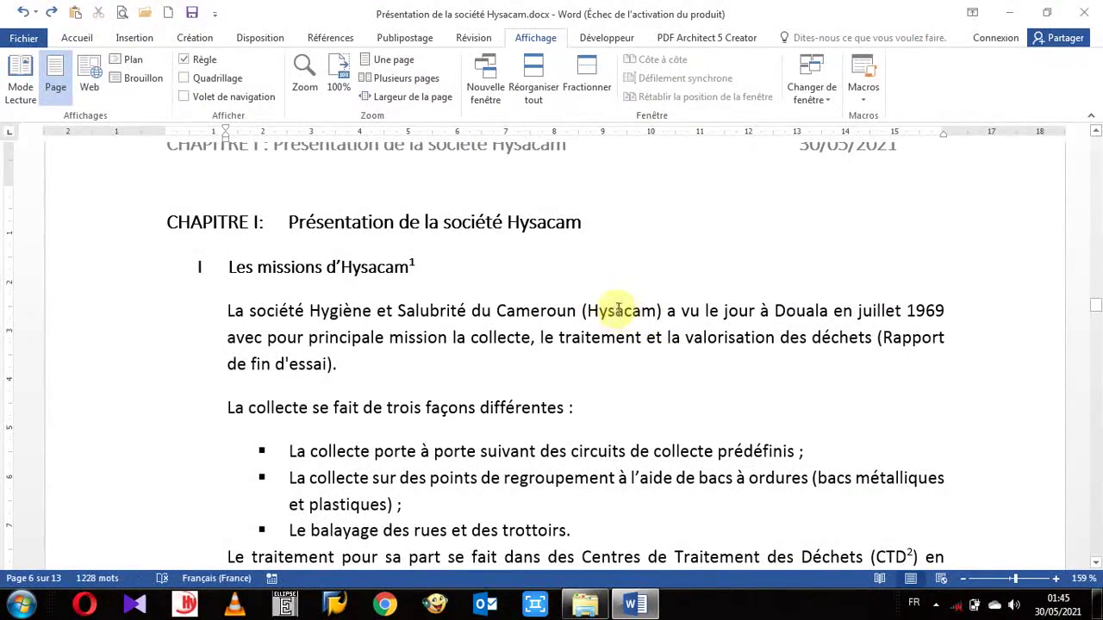
pyautogui.tripleClick(616, 311)
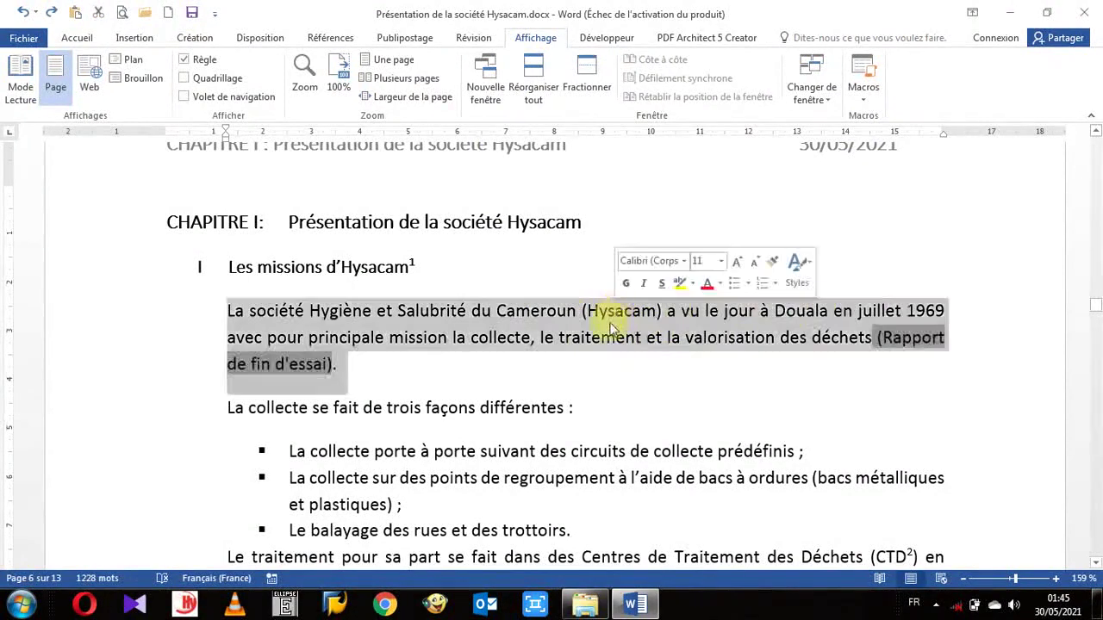
pyautogui.click(616, 312)
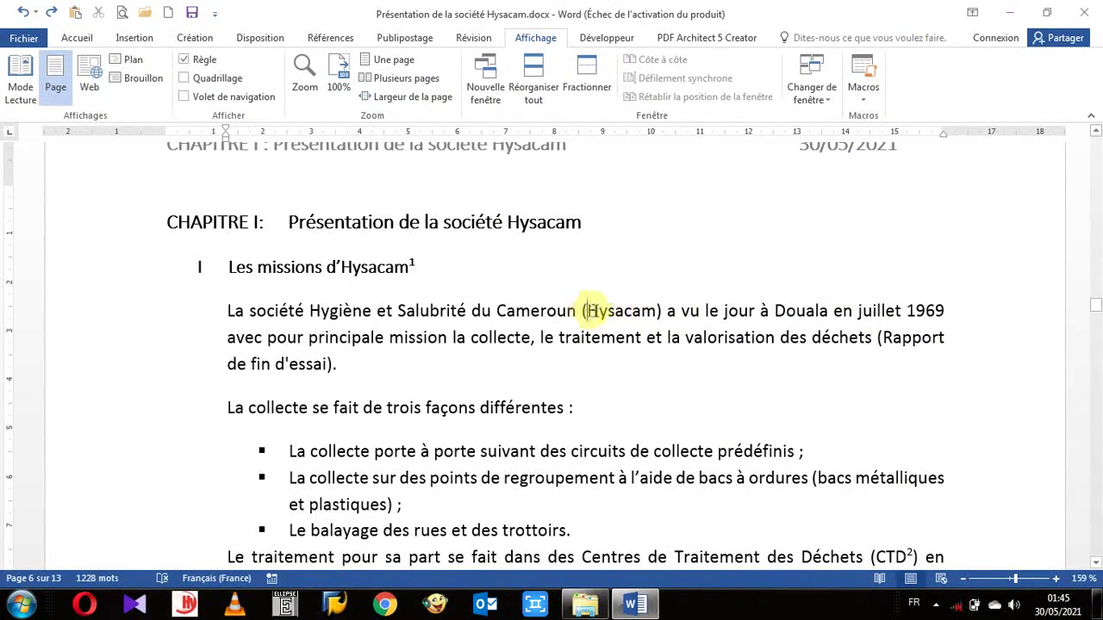
pyautogui.moveTo(587, 311); pyautogui.dragTo(653, 320)
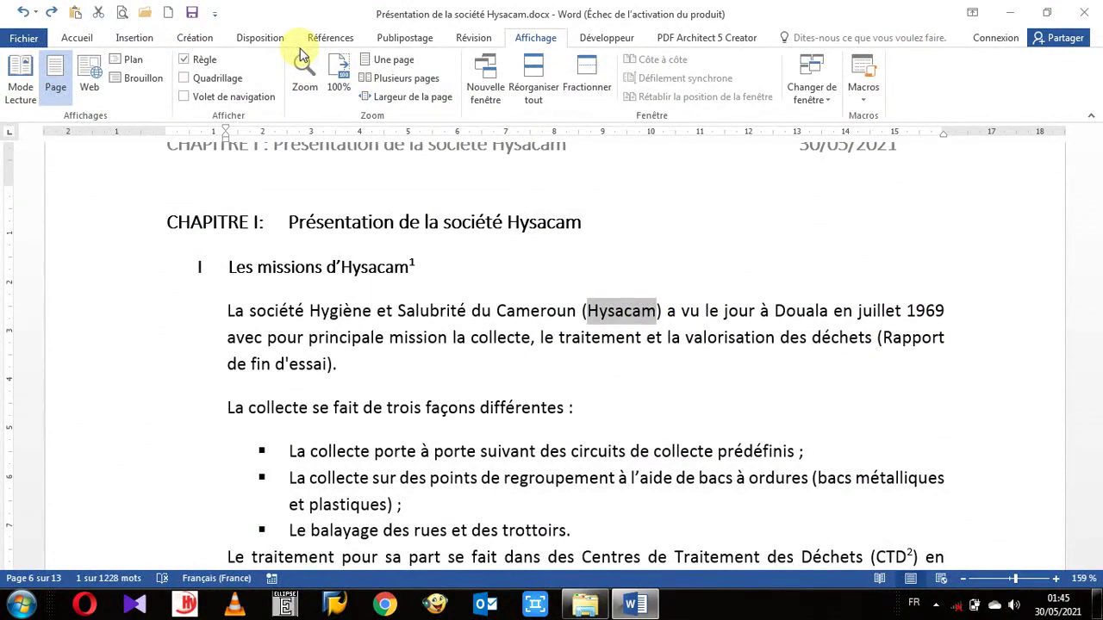
pyautogui.click(142, 37)
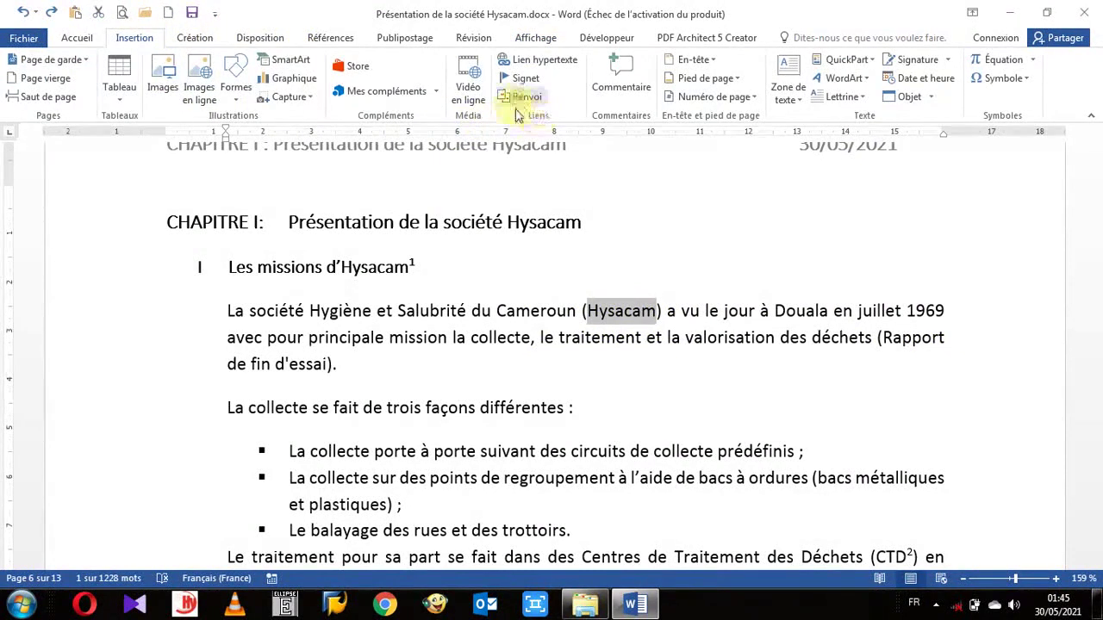
pyautogui.click(545, 62)
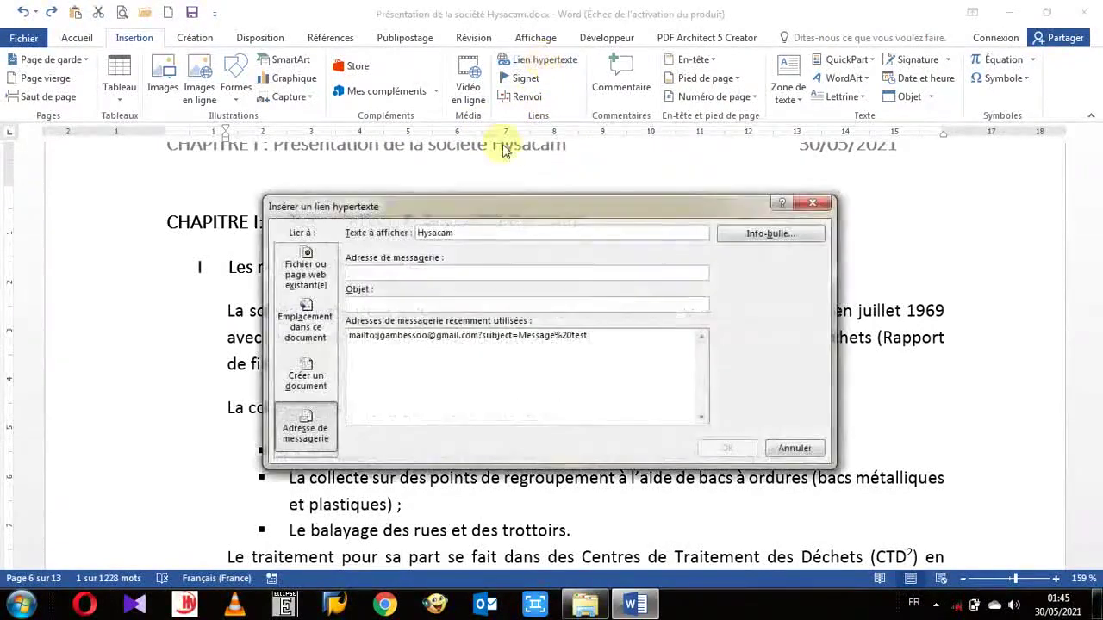
pyautogui.moveTo(528, 214); pyautogui.dragTo(487, 149)
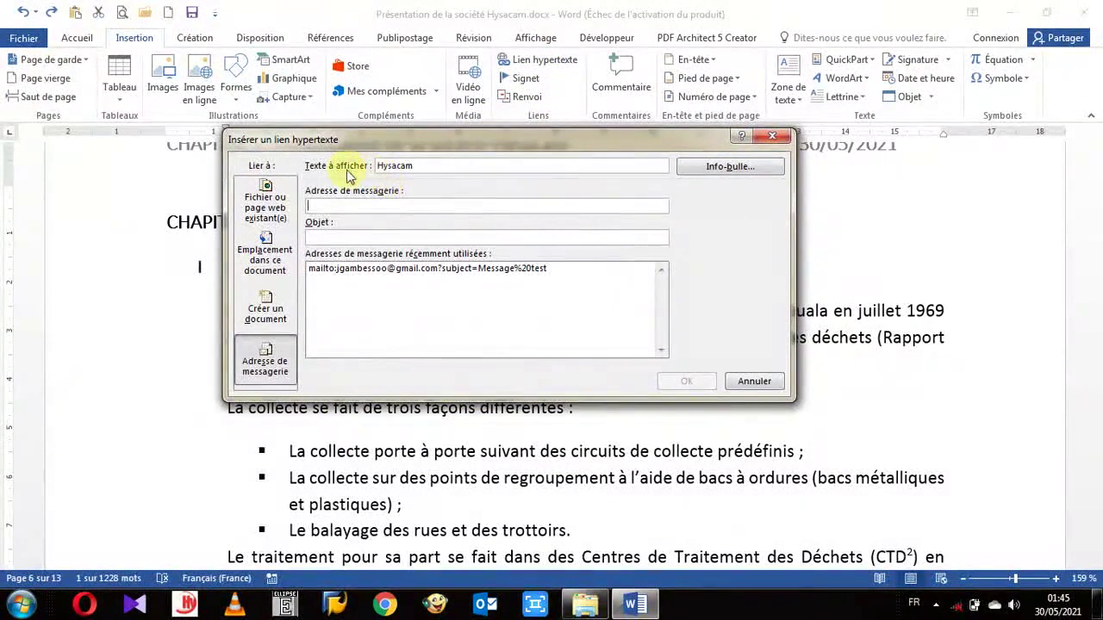
pyautogui.moveTo(450, 140)
pyautogui.mouseDown()
pyautogui.moveTo(504, 357)
pyautogui.moveTo(416, 160)
pyautogui.mouseUp()
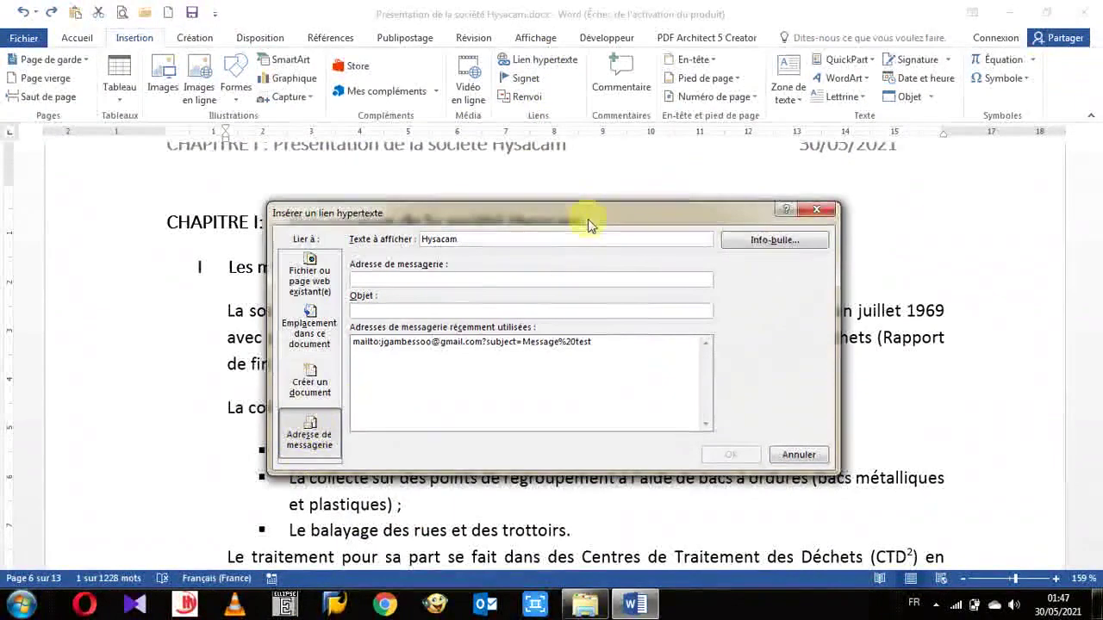
pyautogui.moveTo(597, 207); pyautogui.dragTo(616, 326)
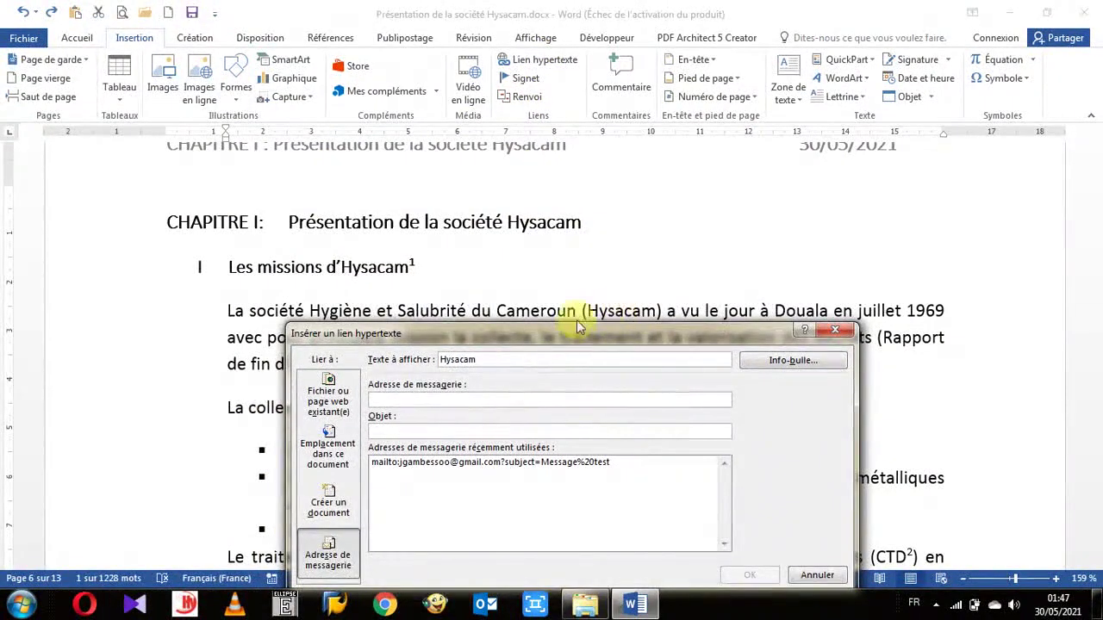
pyautogui.moveTo(607, 317); pyautogui.dragTo(616, 272)
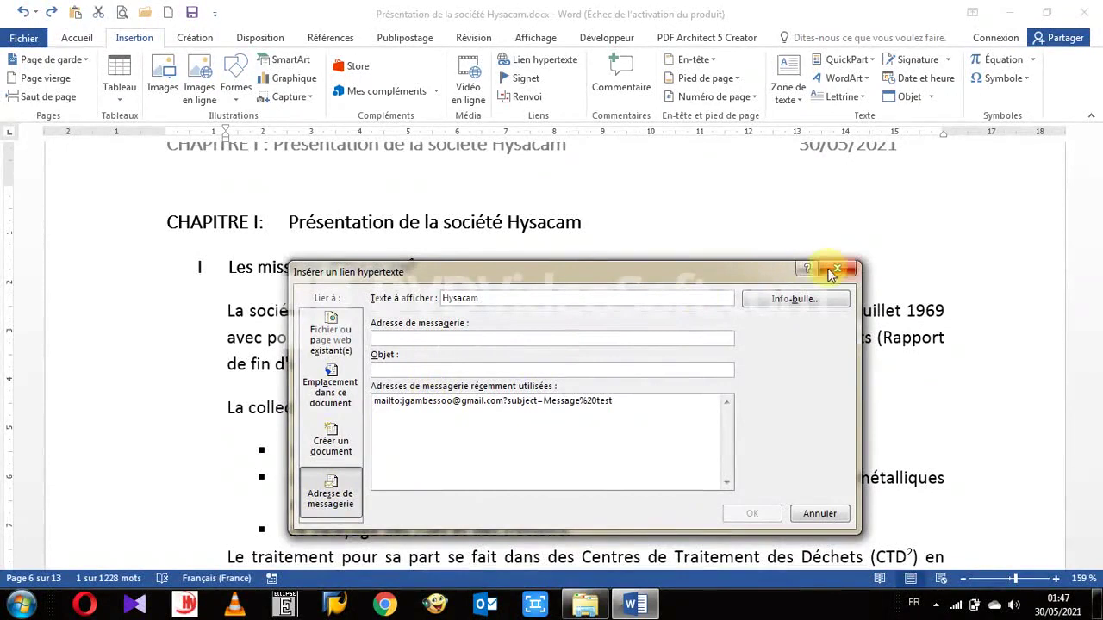
# Browse the Créer un document, Emplacement dans ce document and Fichier ou page web existant panels, then close the dialog
pyautogui.click(330, 440)
pyautogui.moveTo(546, 276); pyautogui.dragTo(548, 338)
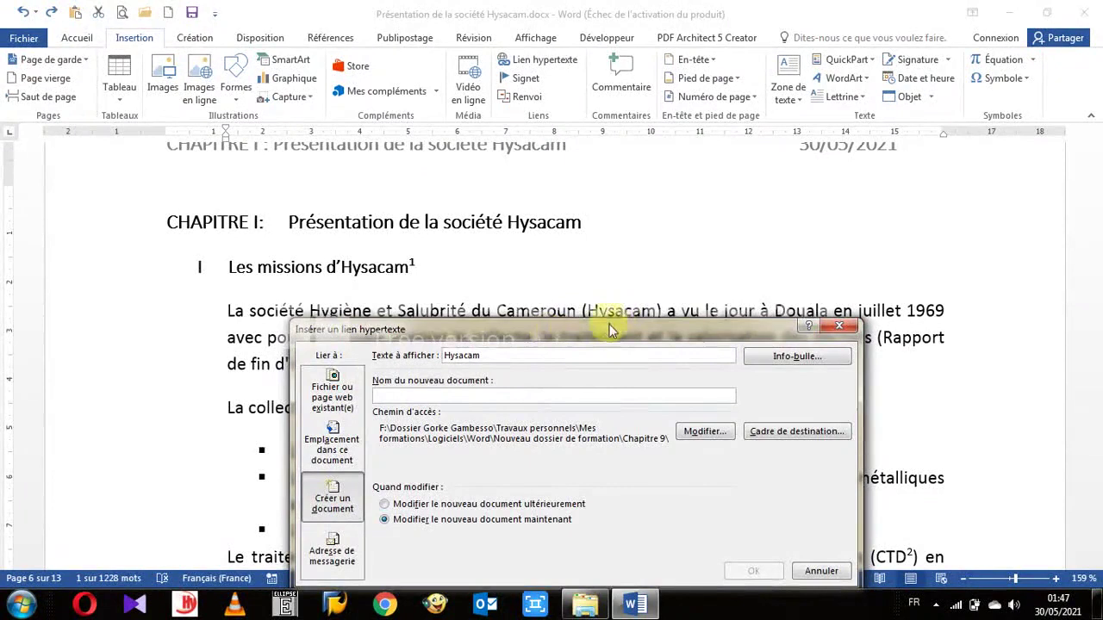
pyautogui.moveTo(609, 330); pyautogui.dragTo(599, 293)
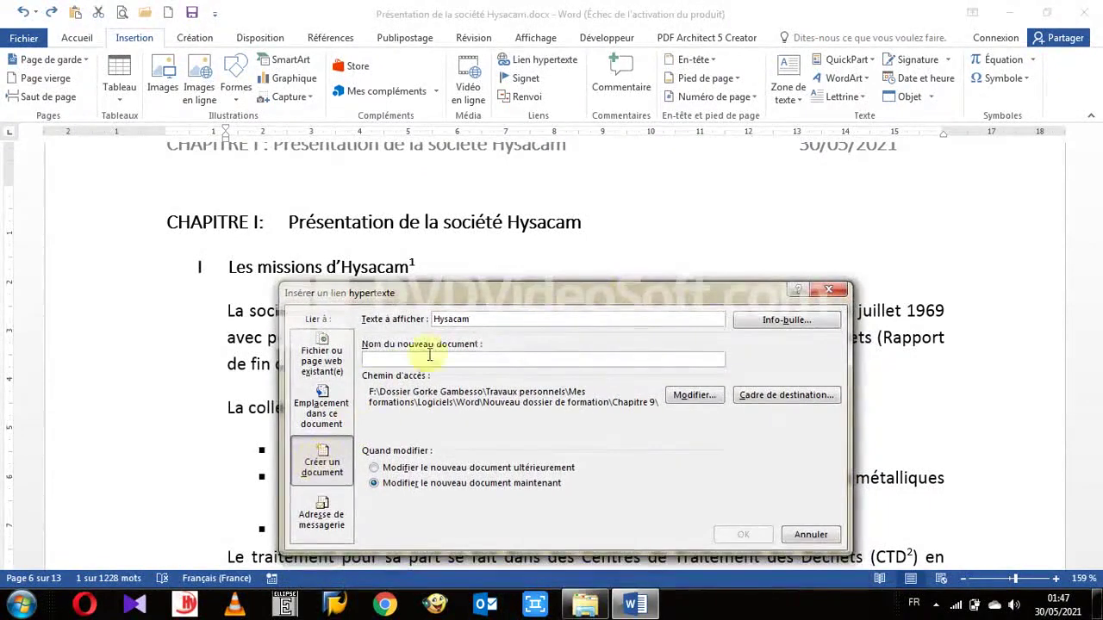
pyautogui.click(325, 409)
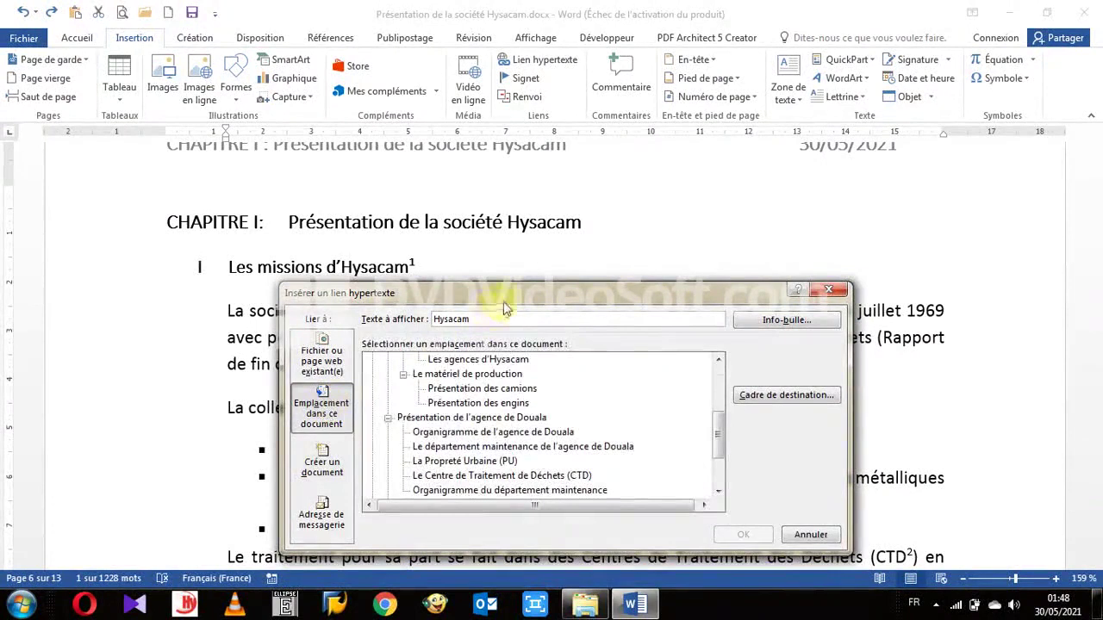
pyautogui.moveTo(504, 304); pyautogui.dragTo(496, 362)
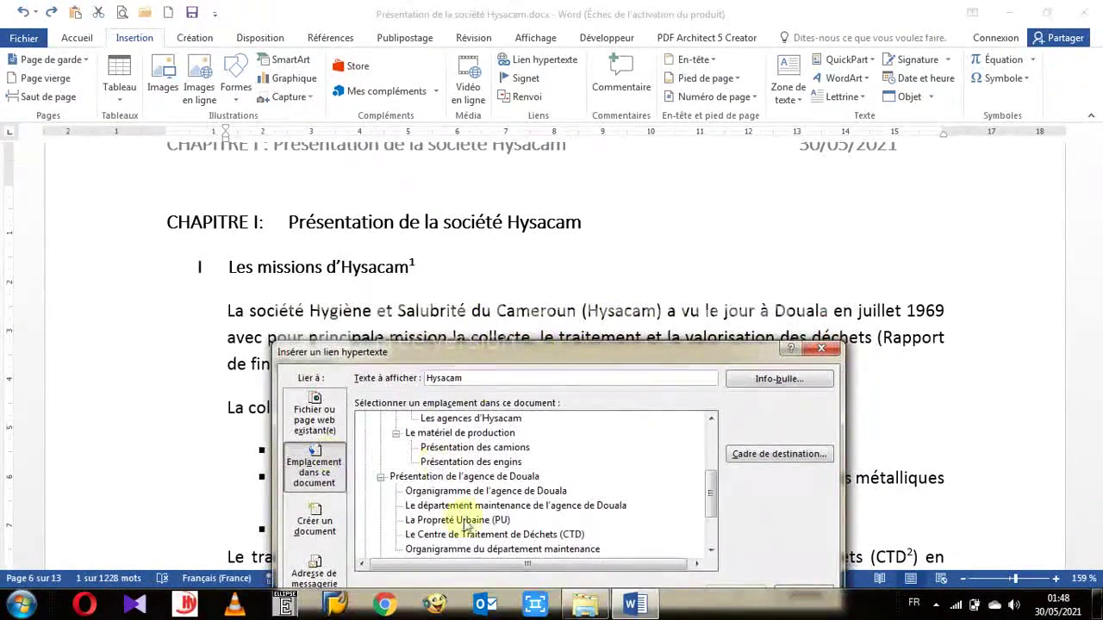
pyautogui.moveTo(709, 507)
pyautogui.mouseDown()
pyautogui.moveTo(713, 541)
pyautogui.moveTo(713, 435)
pyautogui.mouseUp()
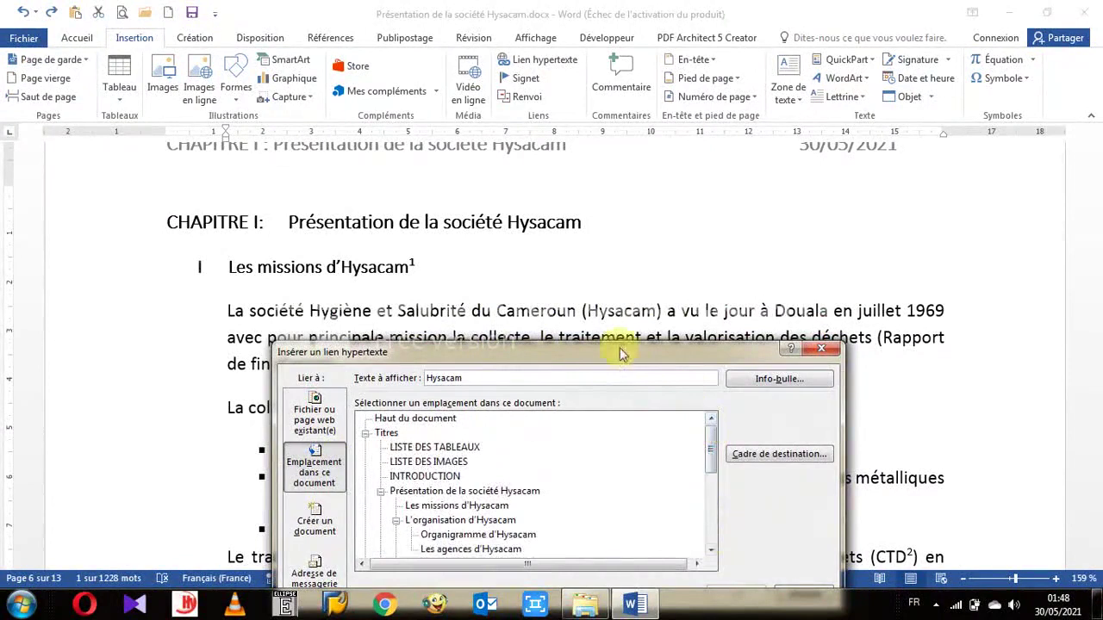
pyautogui.moveTo(620, 347); pyautogui.dragTo(618, 308)
pyautogui.click(317, 376)
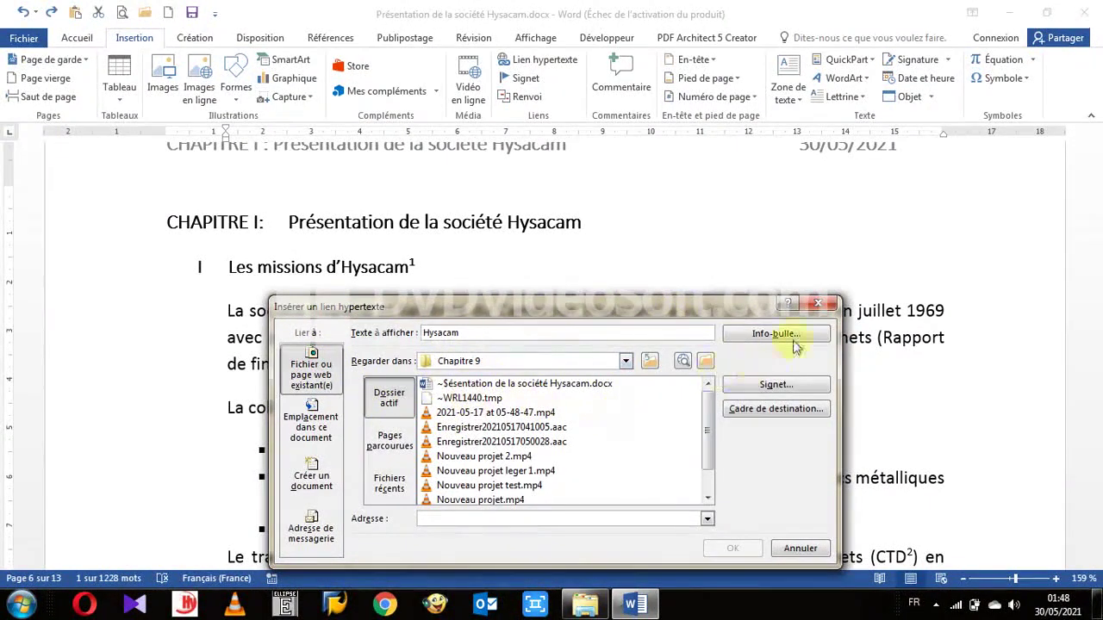
pyautogui.moveTo(553, 310); pyautogui.dragTo(543, 262)
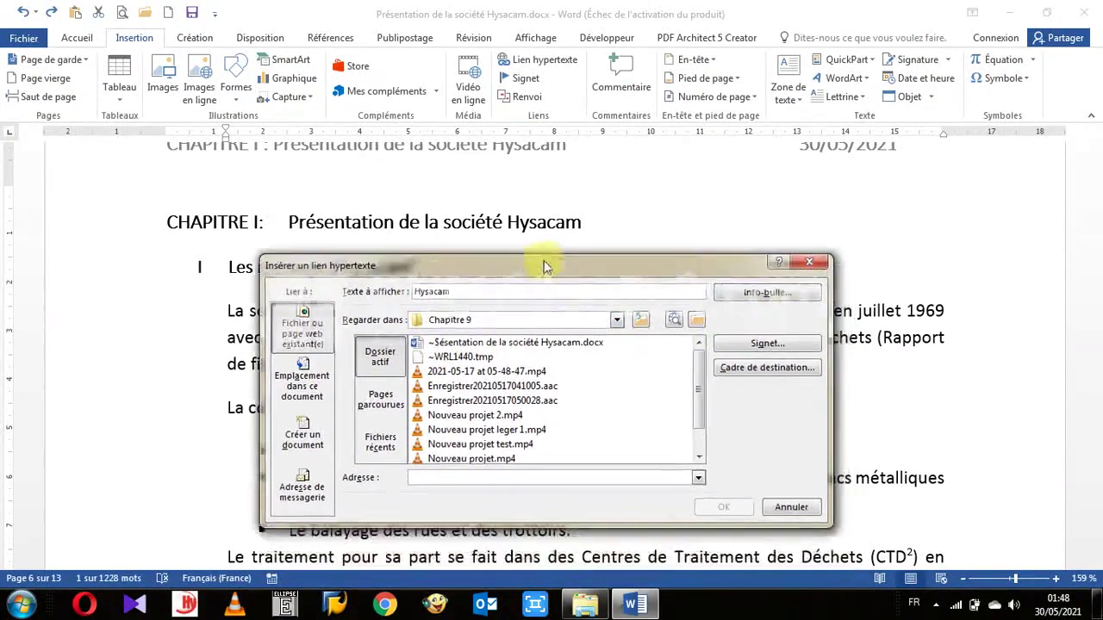
pyautogui.click(822, 256)
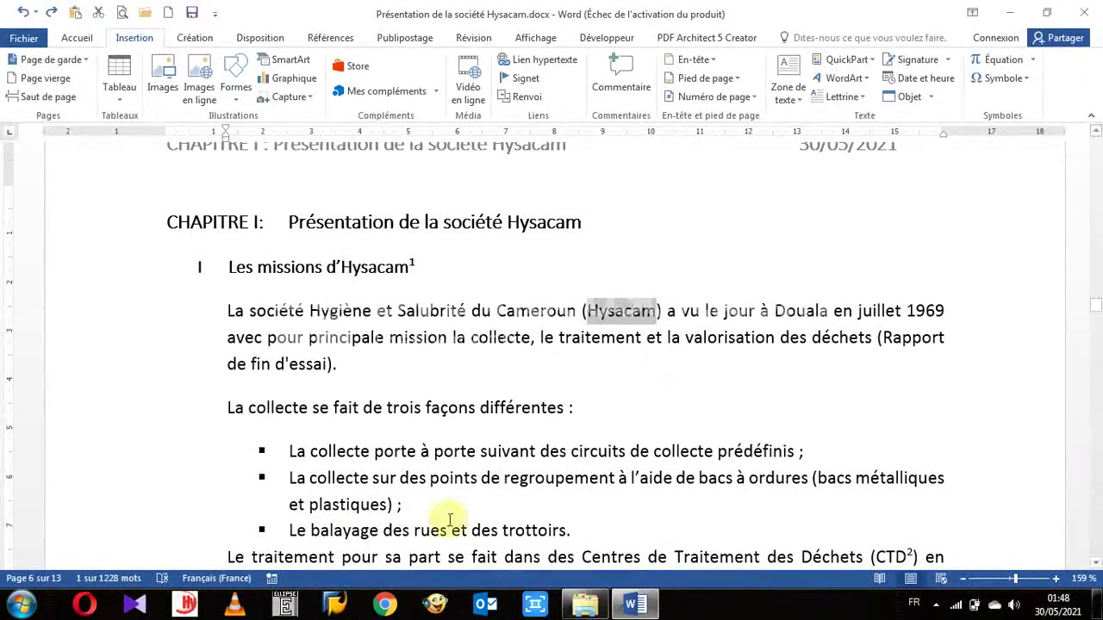
# Close the blank browser window and reopen the hyperlink dialog for Hysacam
pyautogui.click(388, 605)
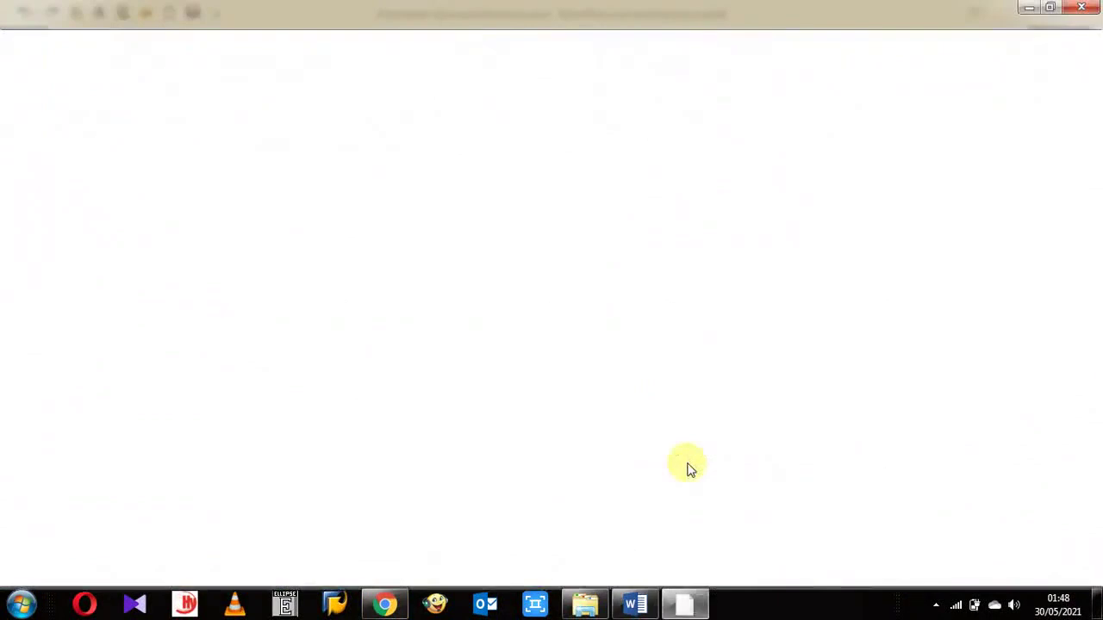
pyautogui.click(1079, 11)
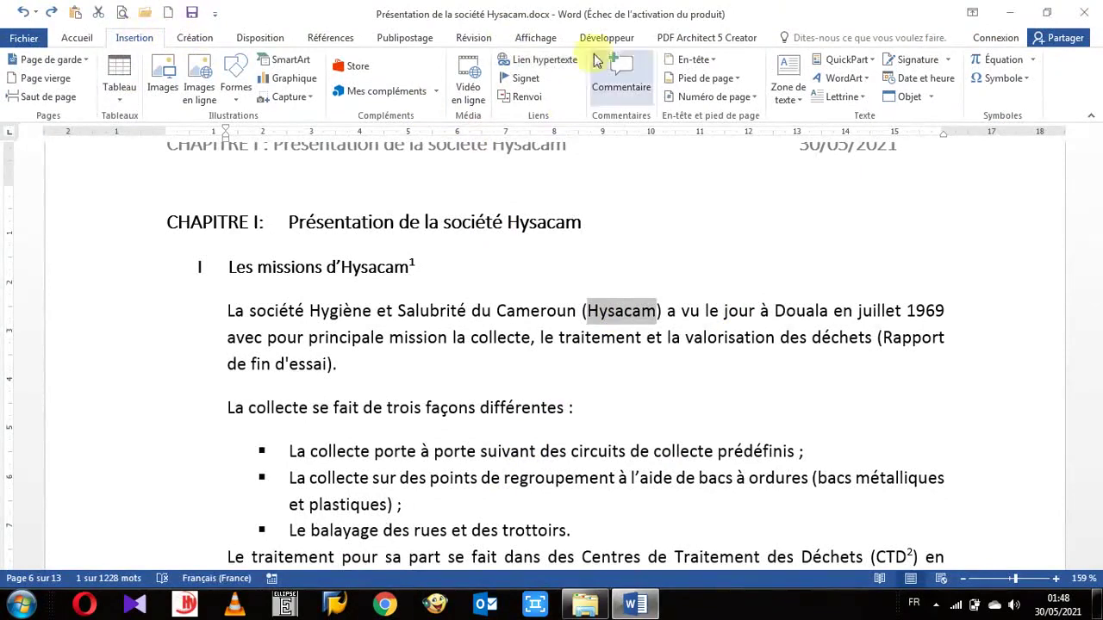
pyautogui.click(523, 68)
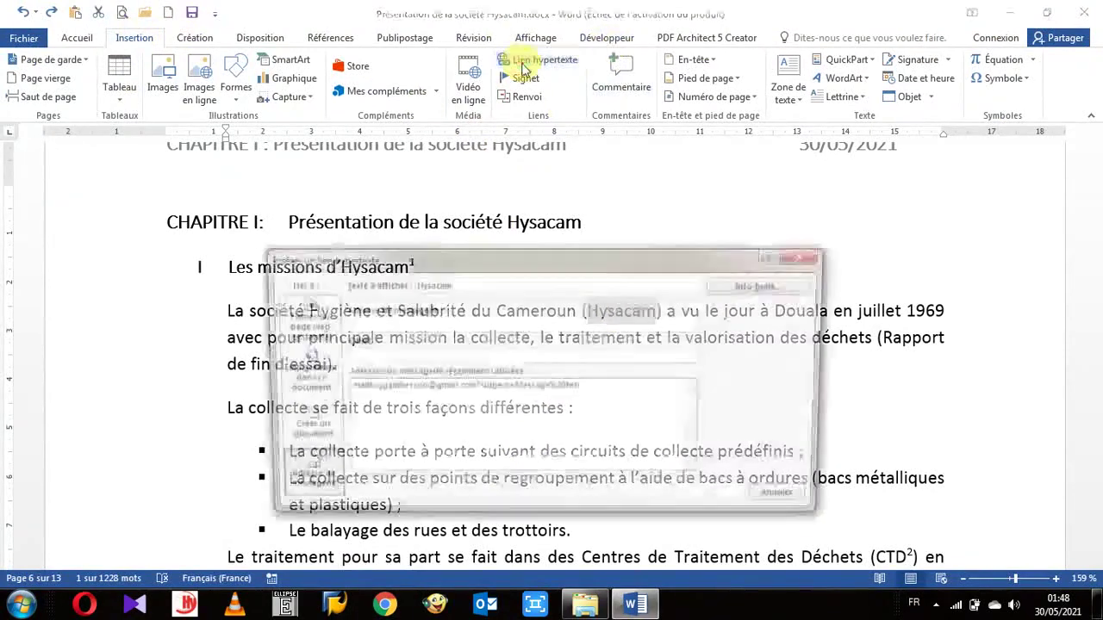
pyautogui.moveTo(487, 252); pyautogui.dragTo(474, 205)
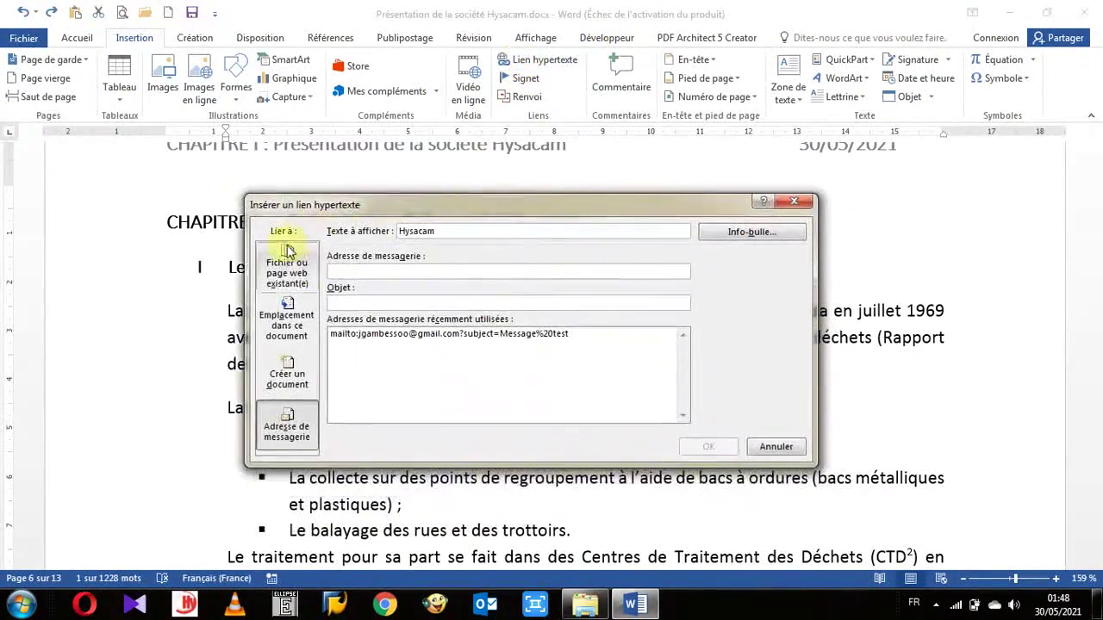
# Check the Pages parcourues and Fichiers récents lists under Fichier ou page web existant(e), then switch to Chrome
pyautogui.click(284, 274)
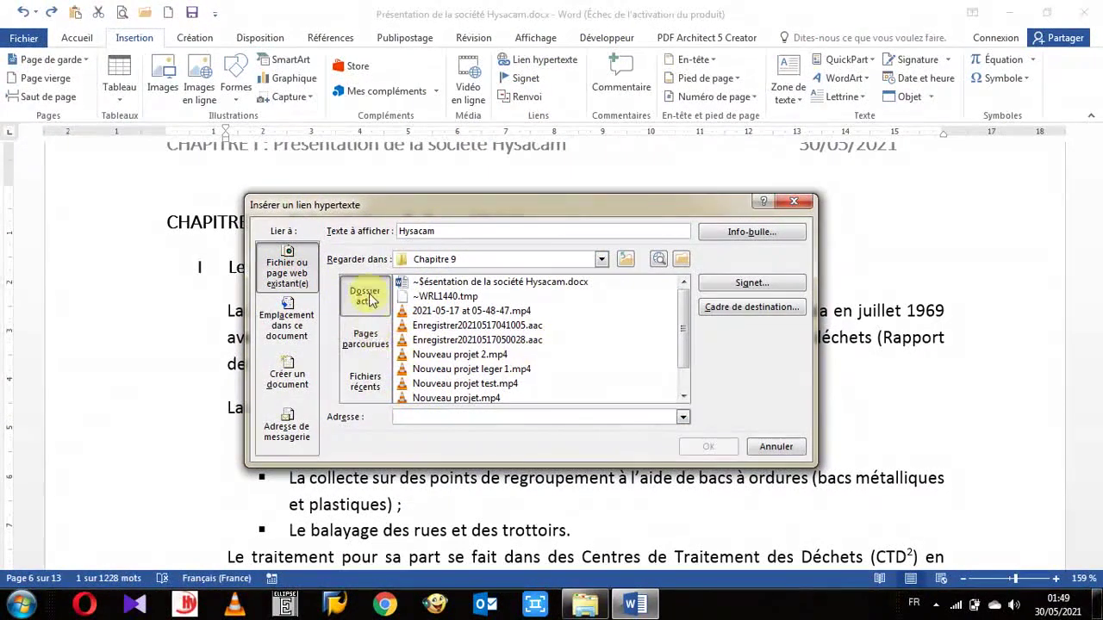
pyautogui.click(367, 341)
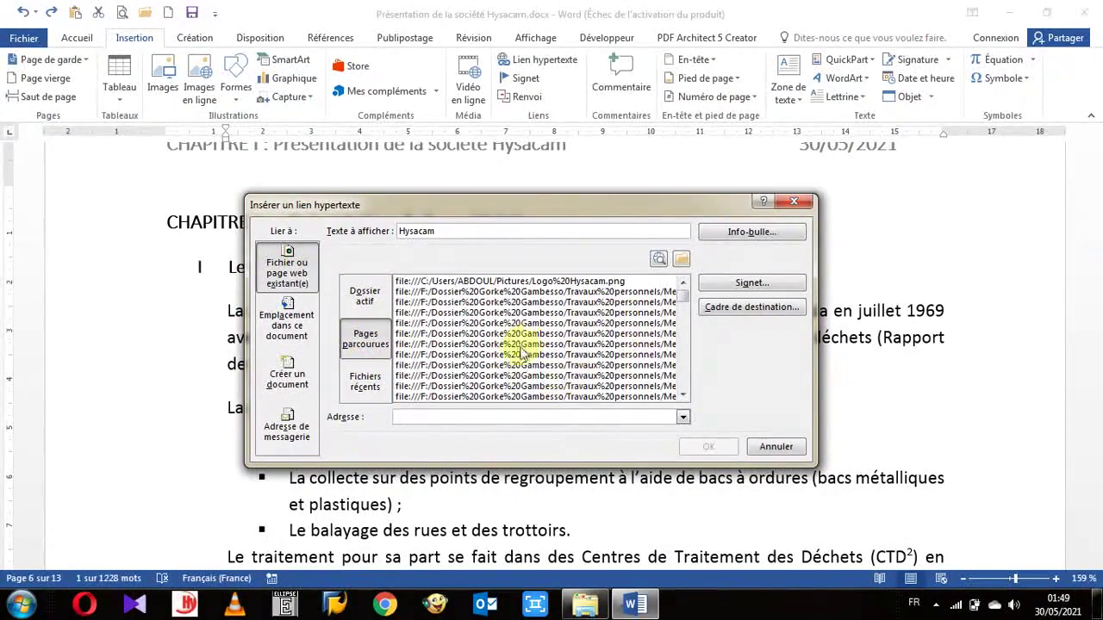
pyautogui.click(367, 389)
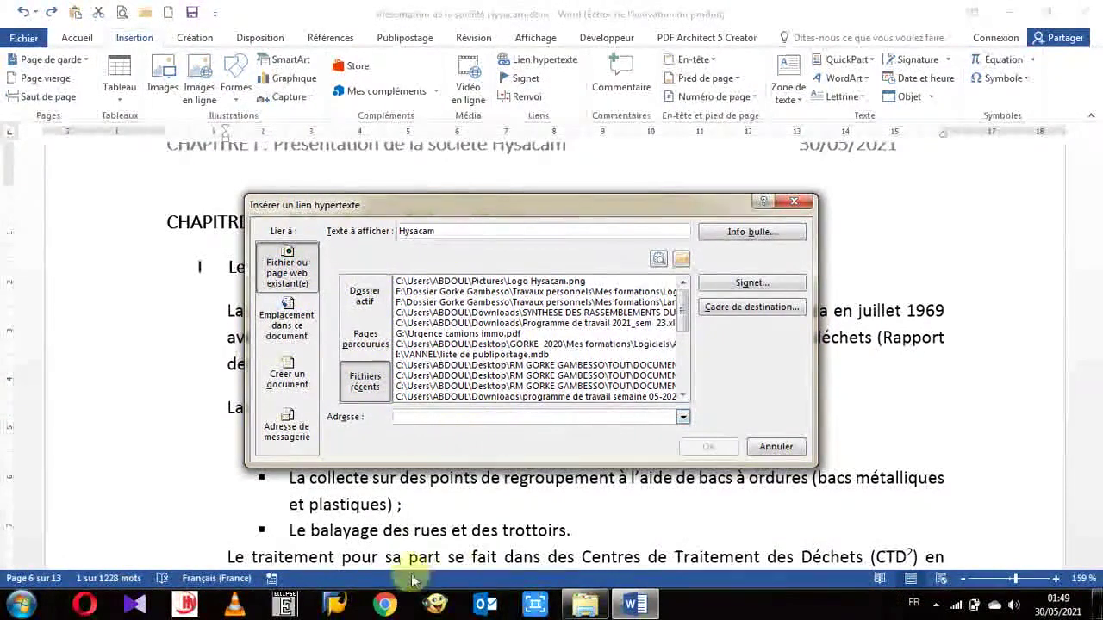
pyautogui.click(385, 603)
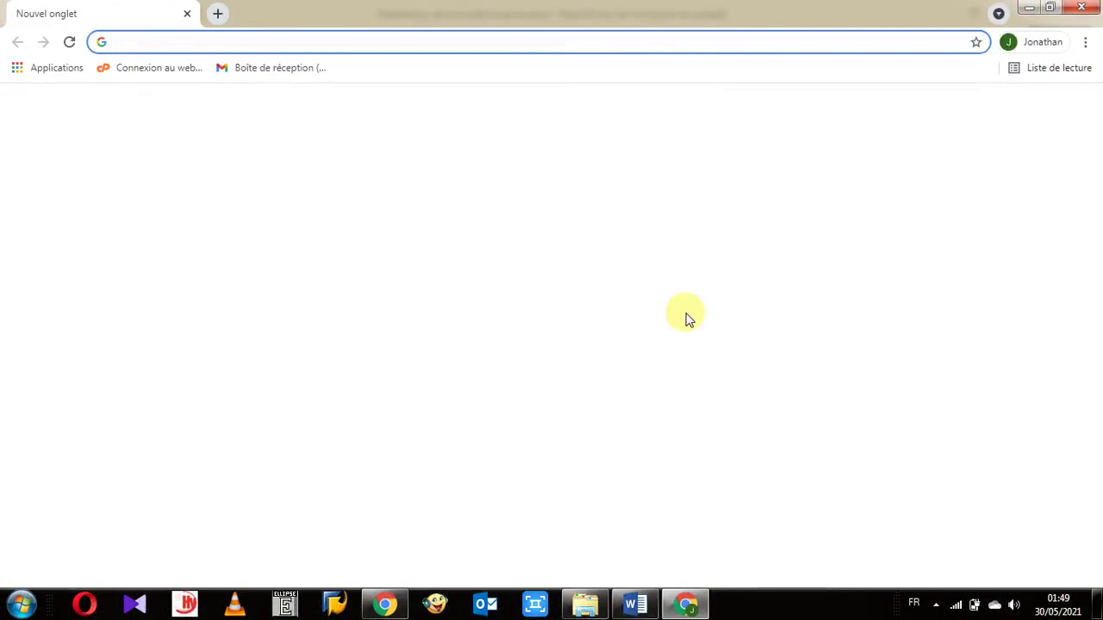
# Search Google for hysacam and open the hysacam-proprete.com website
pyautogui.click(505, 418)
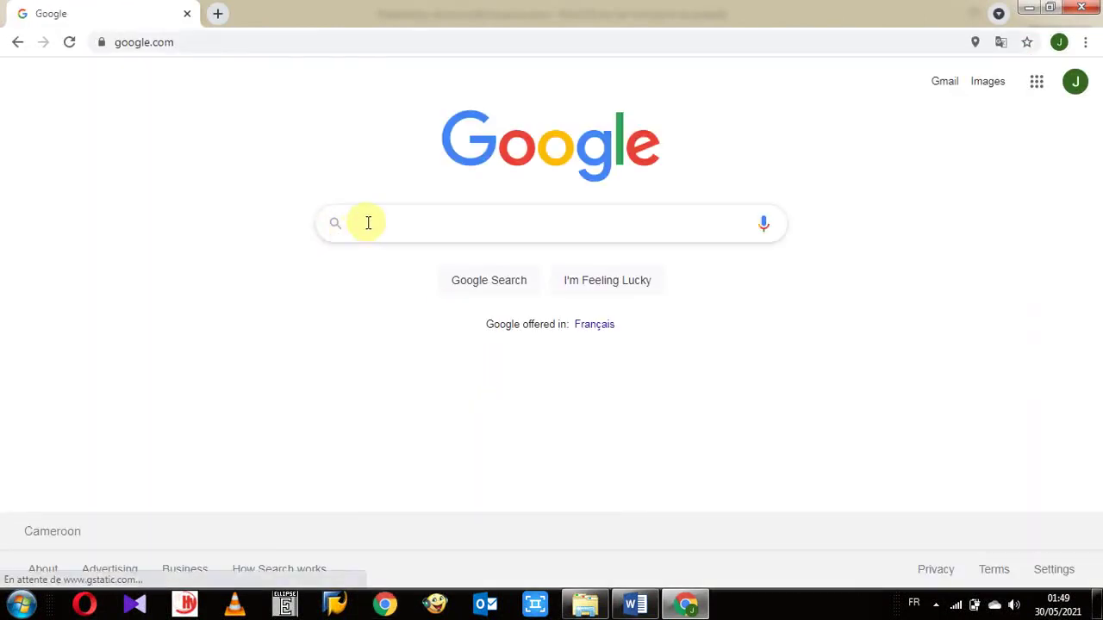
pyautogui.click(368, 222)
pyautogui.write('hy')
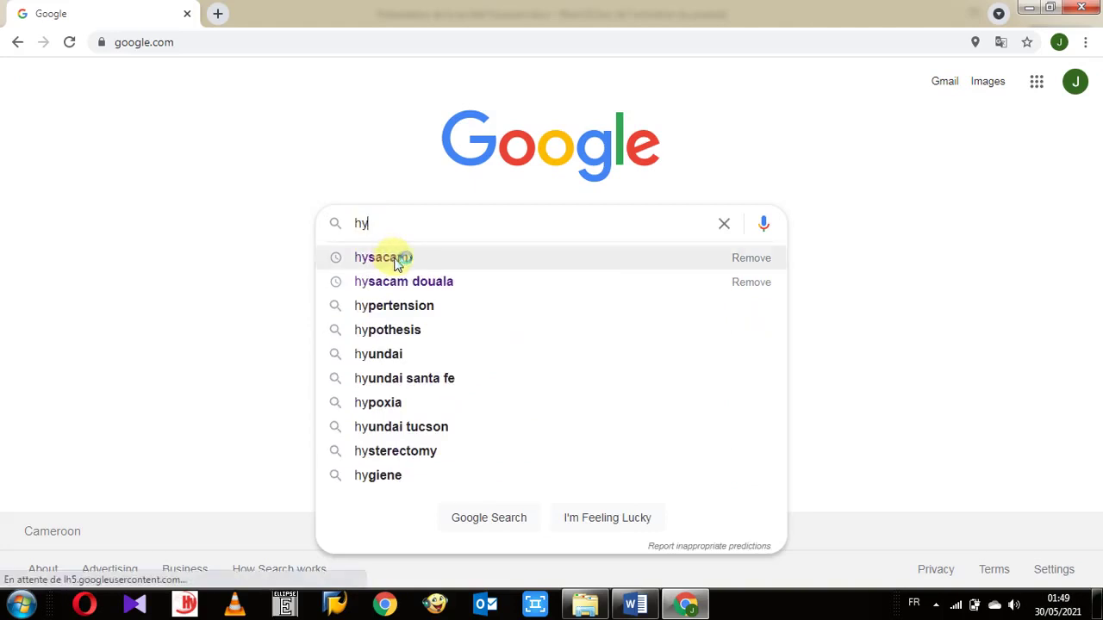
pyautogui.click(395, 259)
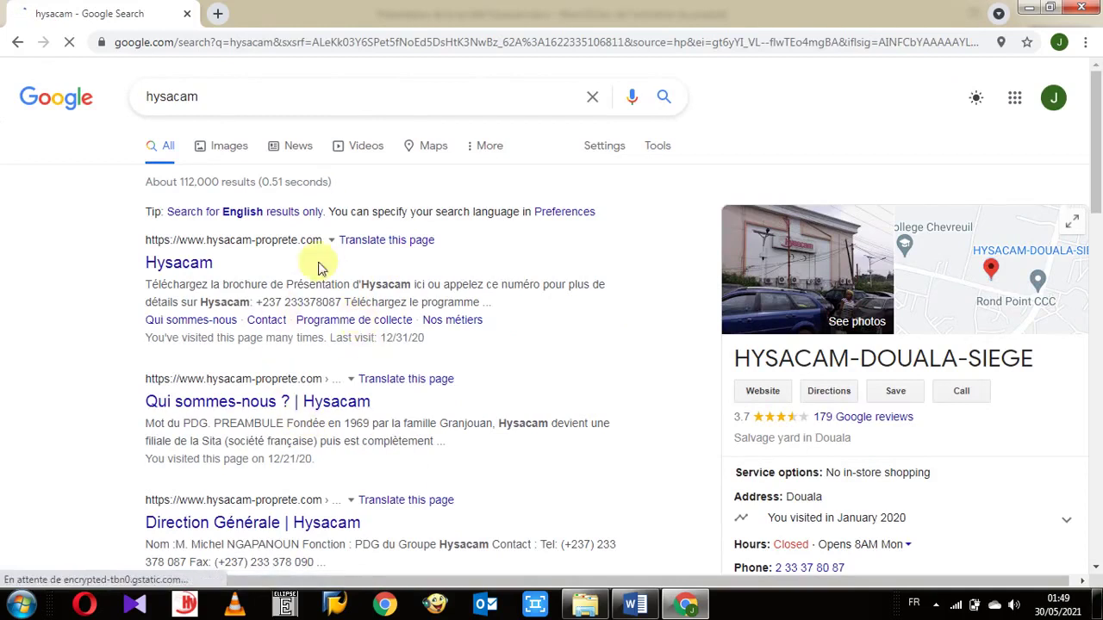
pyautogui.click(156, 271)
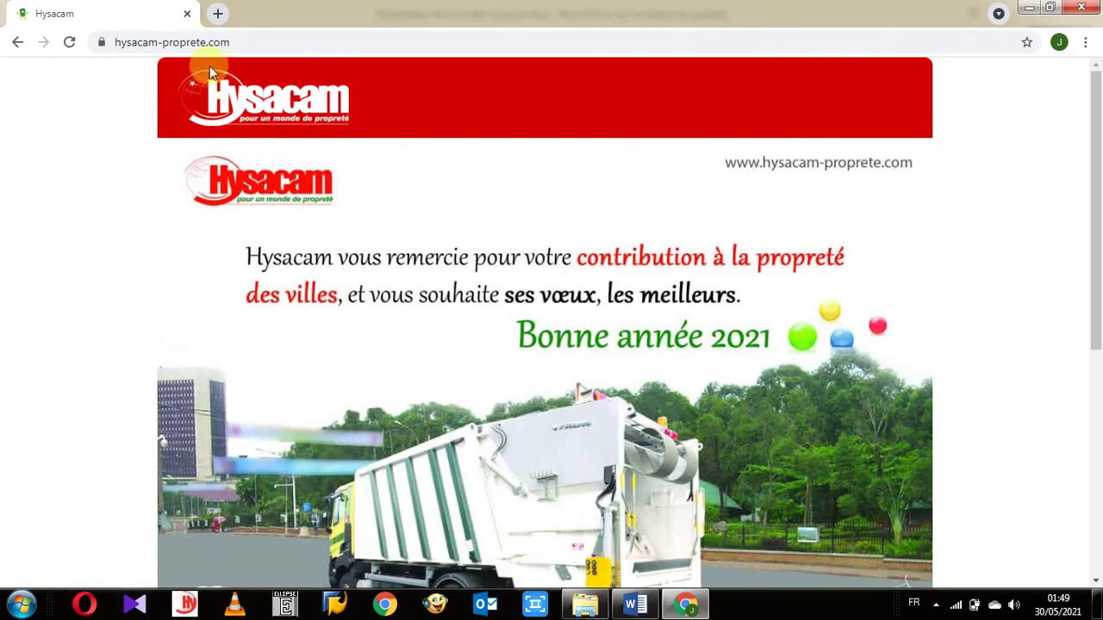
# Copy the site's full URL from the address bar and return to Word's hyperlink dialog
pyautogui.click(197, 41)
pyautogui.moveTo(269, 41); pyautogui.dragTo(208, 42)
pyautogui.click(331, 36)
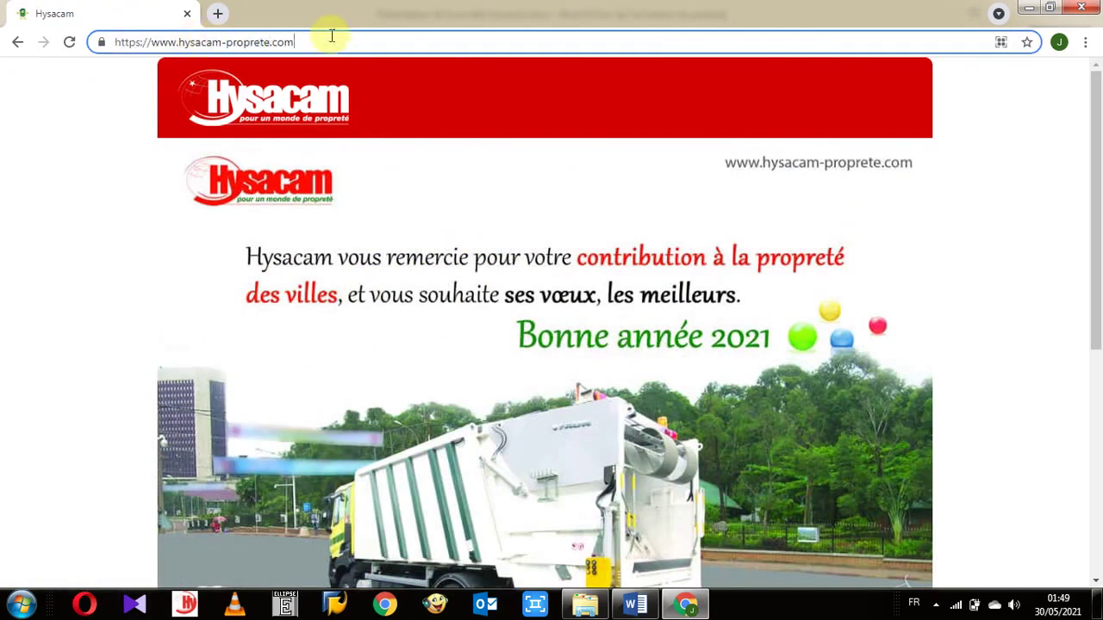
pyautogui.moveTo(324, 39); pyautogui.dragTo(123, 49)
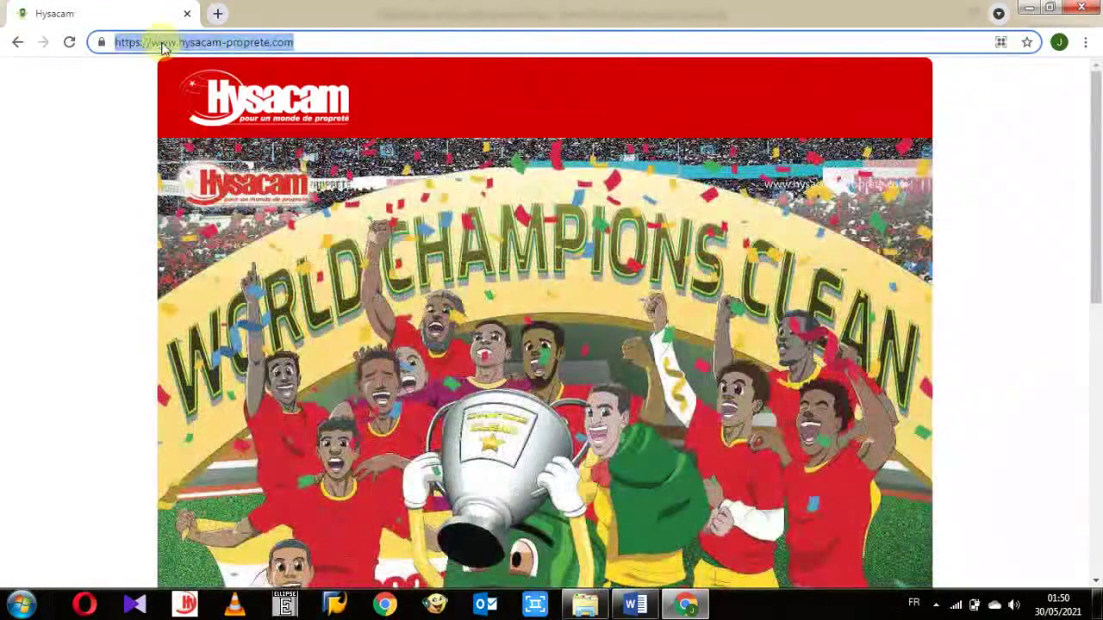
pyautogui.rightClick(160, 45)
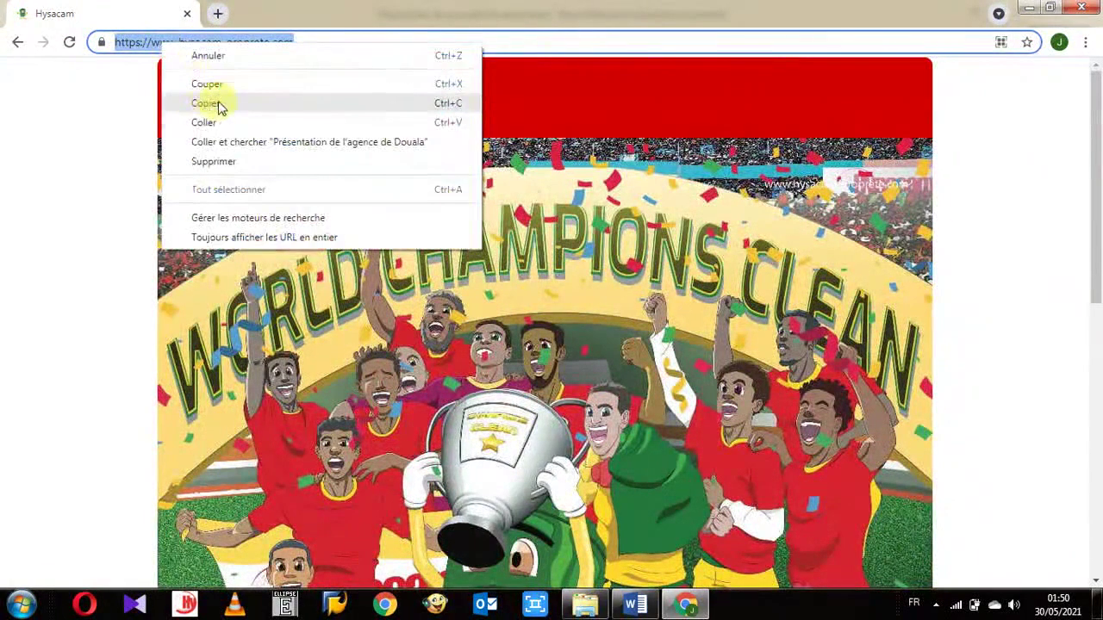
pyautogui.click(219, 102)
pyautogui.click(1029, 8)
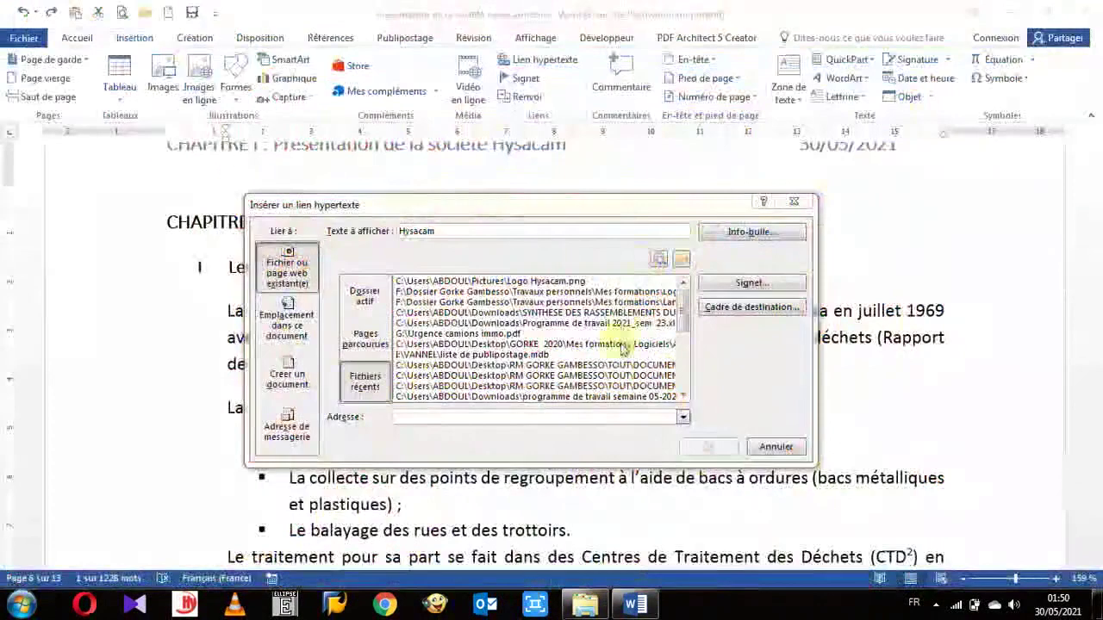
pyautogui.click(524, 416)
pyautogui.rightClick(524, 416)
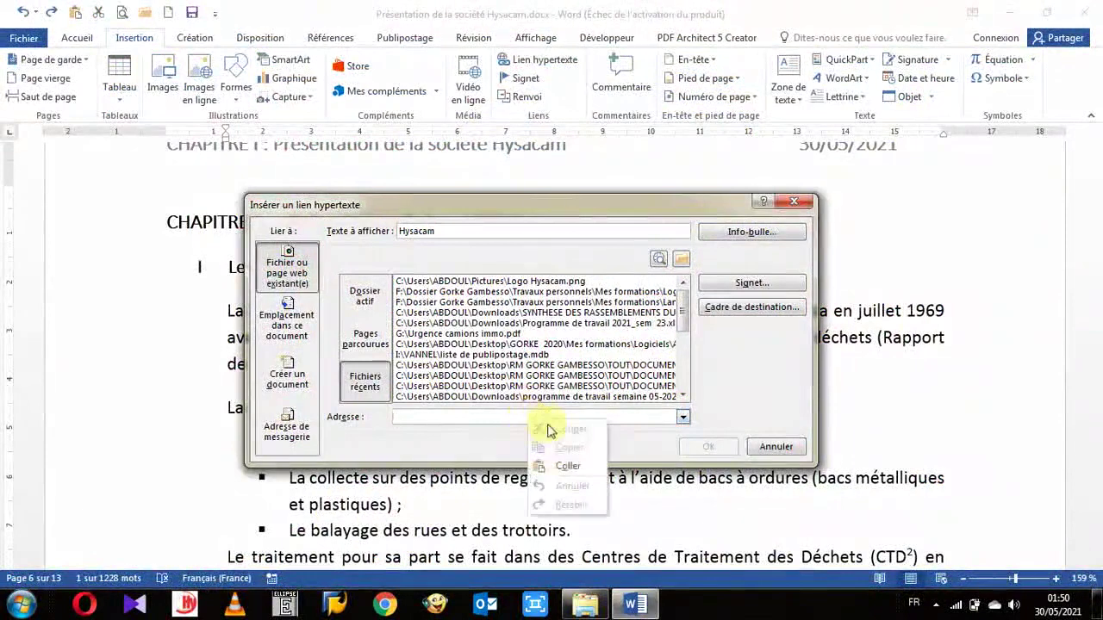
pyautogui.click(562, 466)
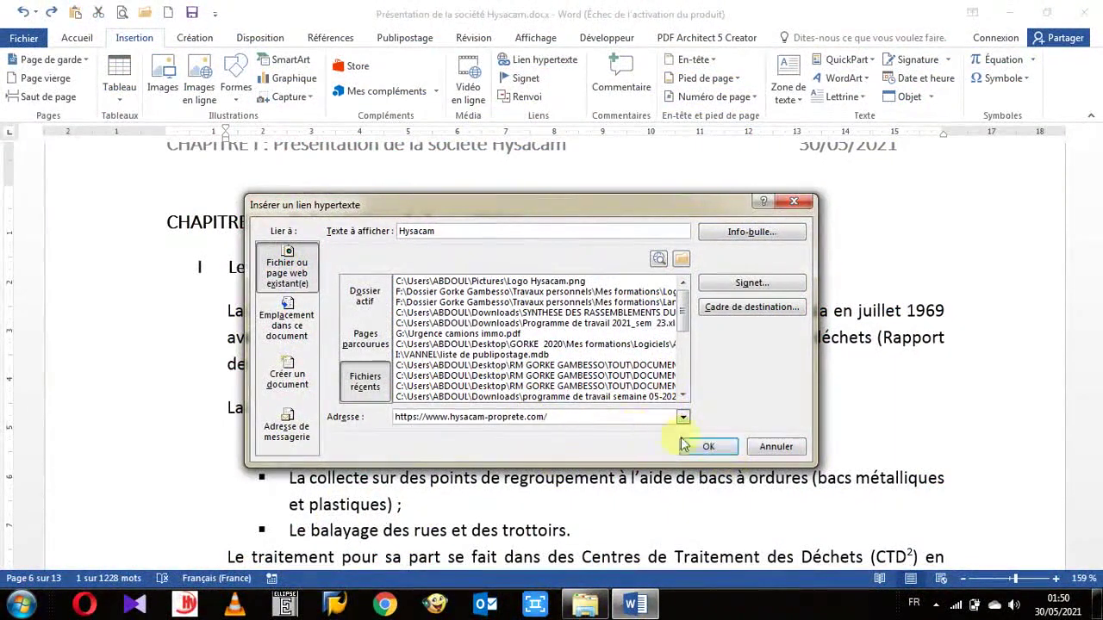
pyautogui.moveTo(561, 213)
pyautogui.mouseDown()
pyautogui.moveTo(589, 331)
pyautogui.moveTo(619, 360)
pyautogui.mouseUp()
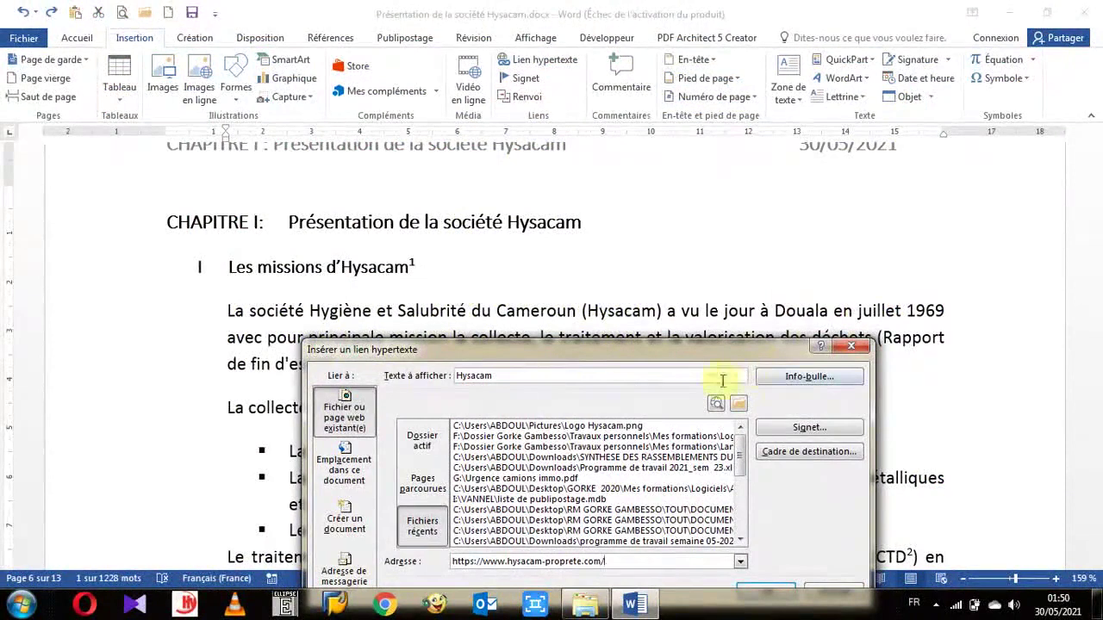
pyautogui.moveTo(640, 349)
pyautogui.mouseDown()
pyautogui.moveTo(622, 271)
pyautogui.moveTo(608, 337)
pyautogui.mouseUp()
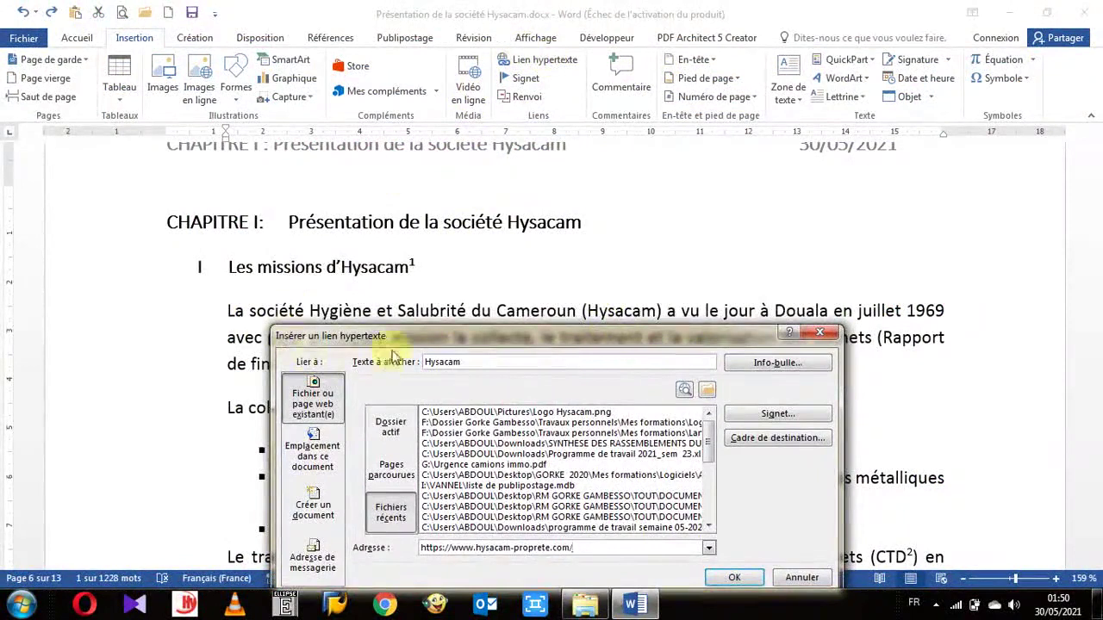
pyautogui.moveTo(390, 338); pyautogui.dragTo(383, 274)
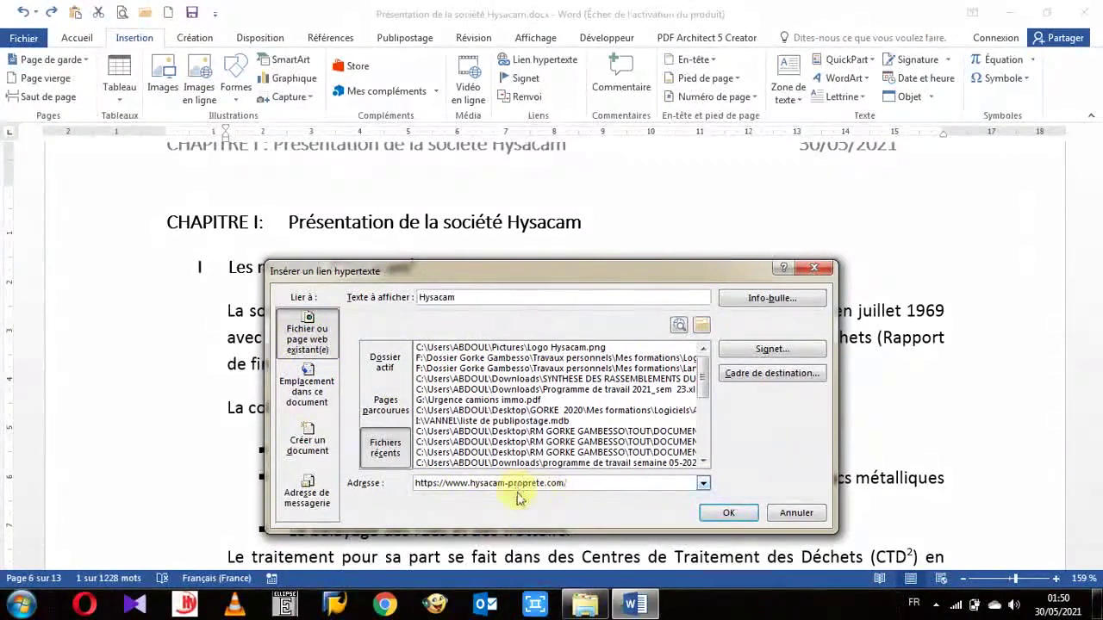
pyautogui.click(728, 513)
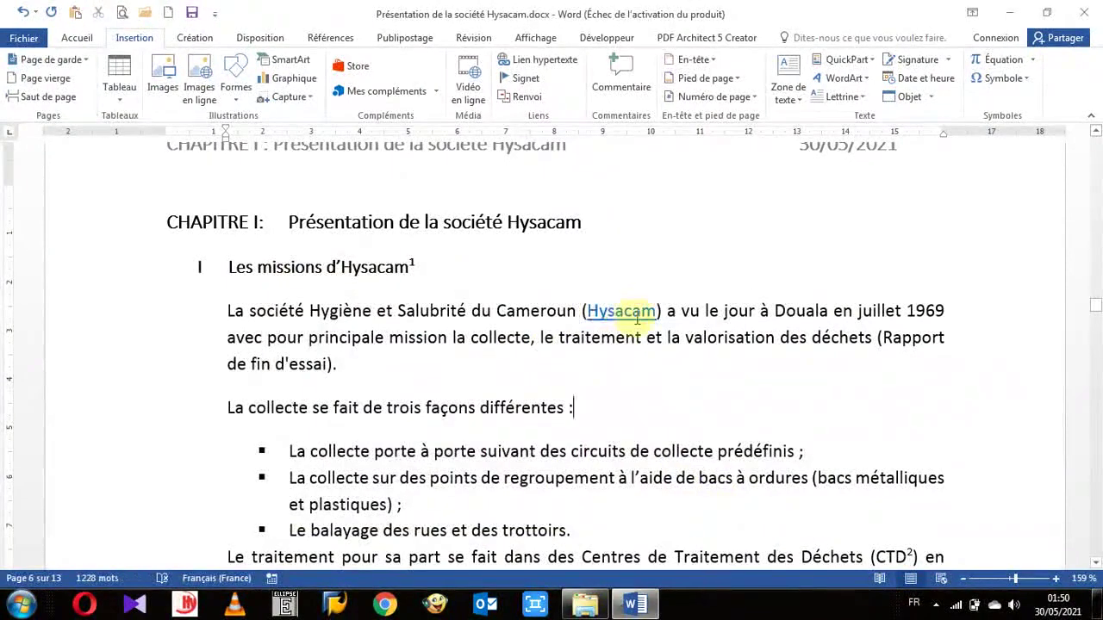
pyautogui.moveTo(621, 310)
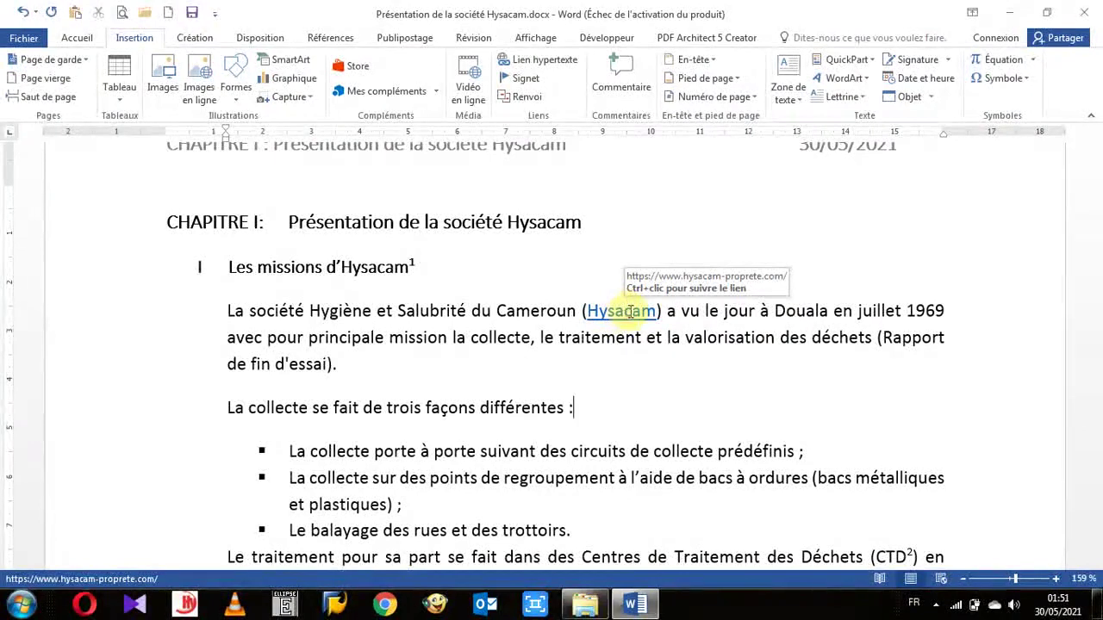
# Edit the Hysacam link to add the Info-bulle 'ouvrir la page internet d'Hysacam'
pyautogui.click(623, 314)
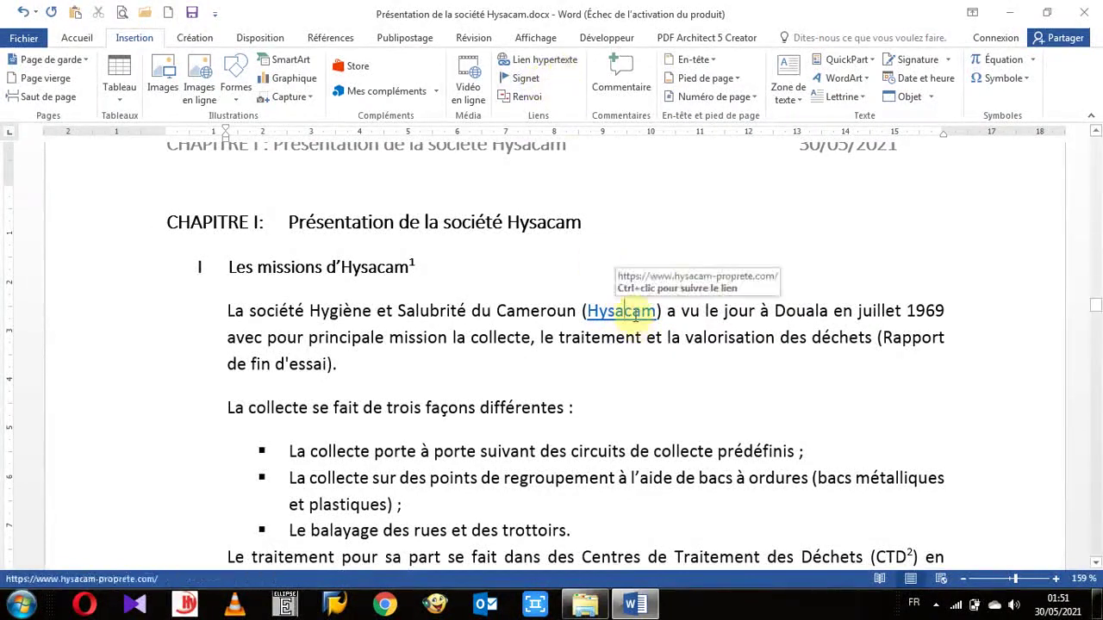
pyautogui.rightClick(636, 317)
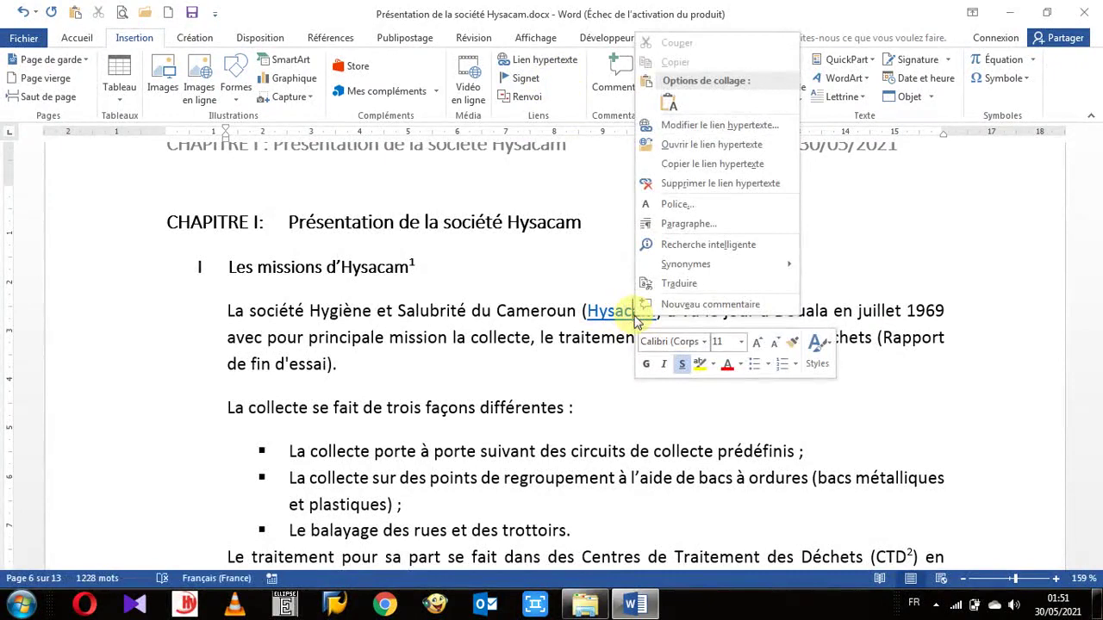
pyautogui.click(707, 126)
pyautogui.moveTo(524, 269); pyautogui.dragTo(527, 173)
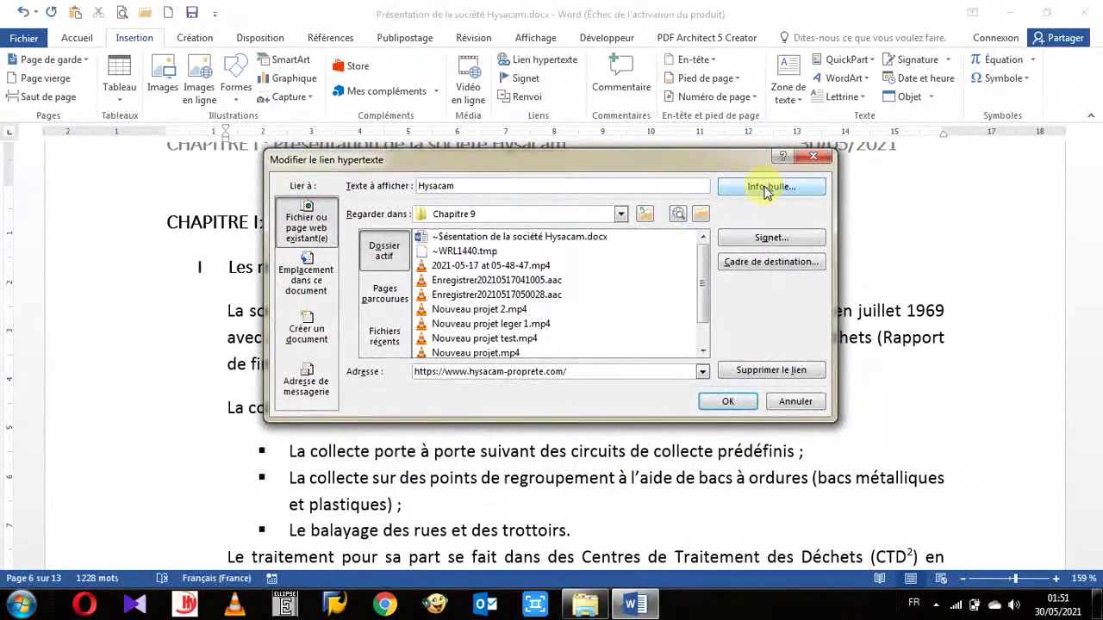
pyautogui.click(765, 188)
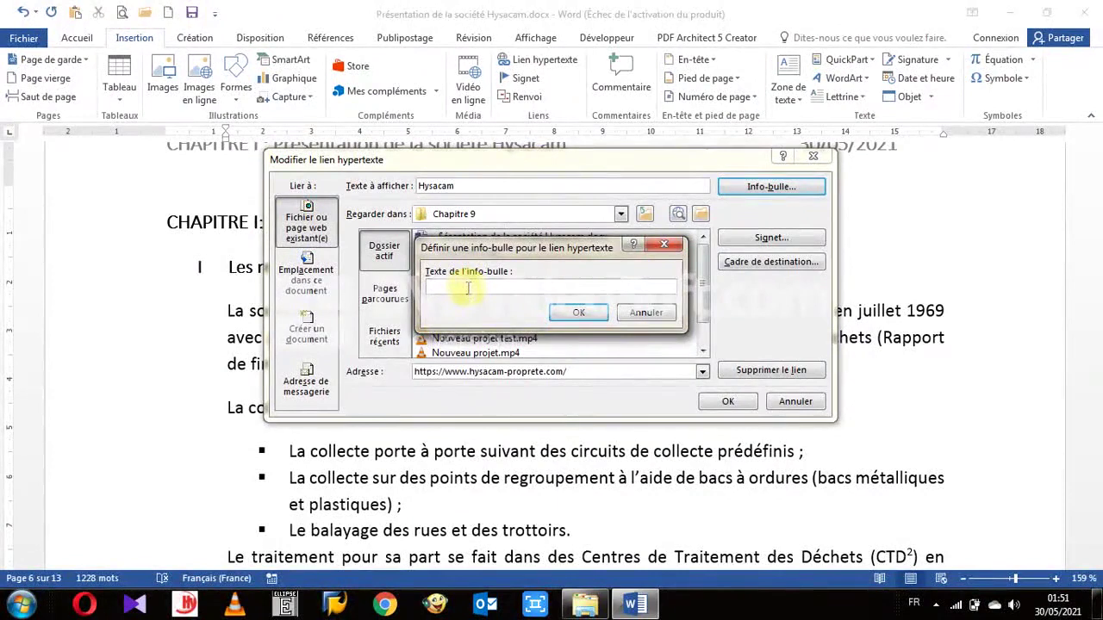
pyautogui.write('A')
pyautogui.write('uvrir la page')
pyautogui.write(' internet d')
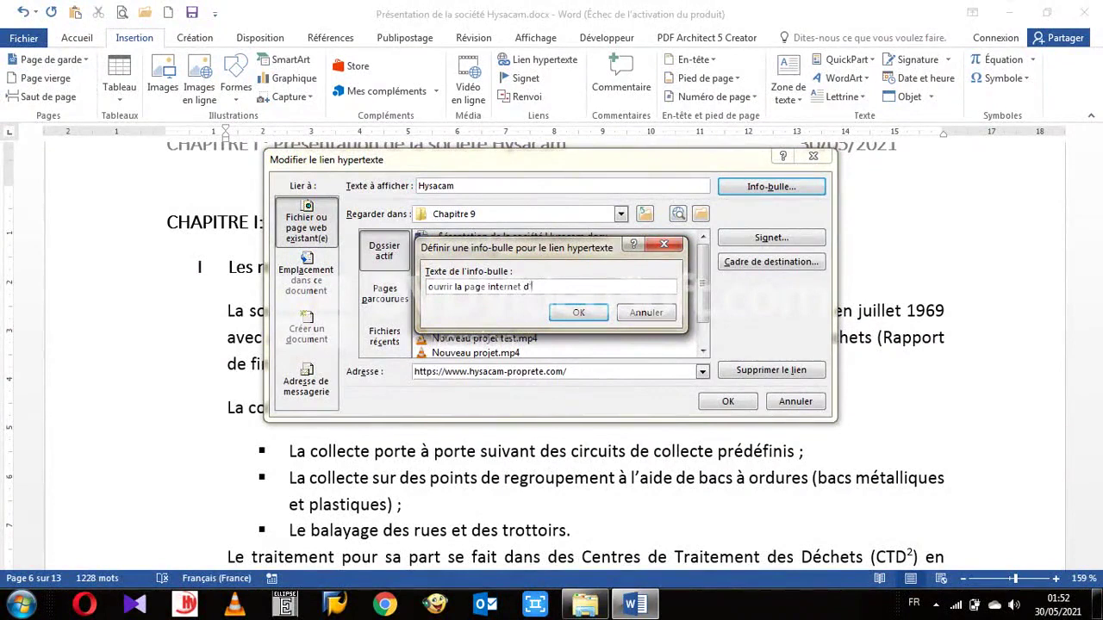
pyautogui.write('Hysacam')
pyautogui.click(561, 316)
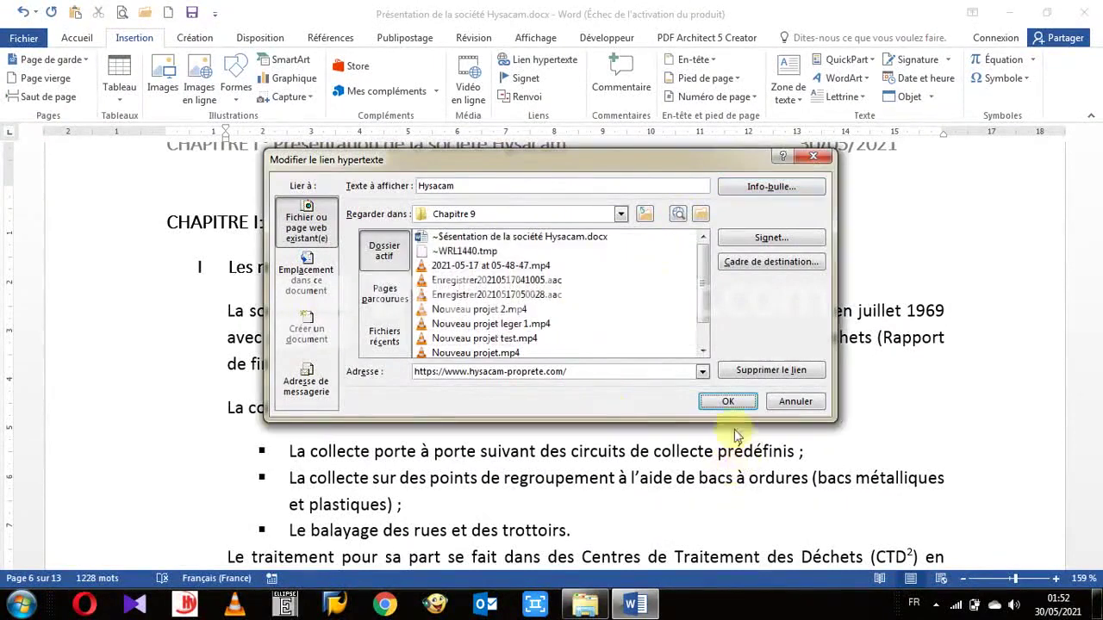
pyautogui.click(724, 401)
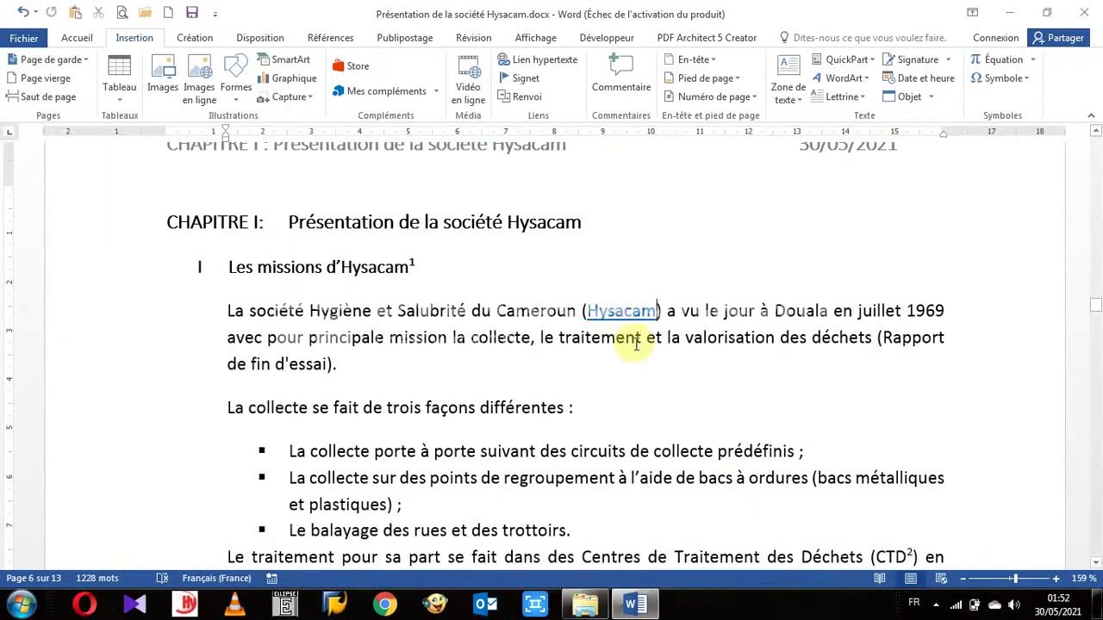
pyautogui.keyDown('ctrl'); pyautogui.click(622, 312); pyautogui.keyUp('ctrl')
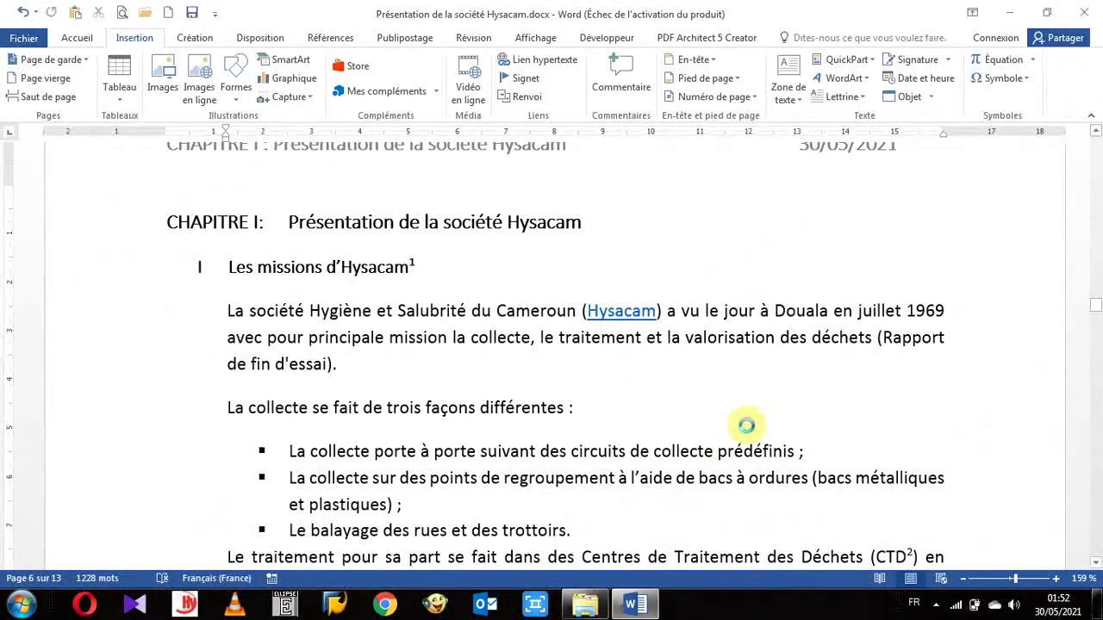
pyautogui.click(637, 349)
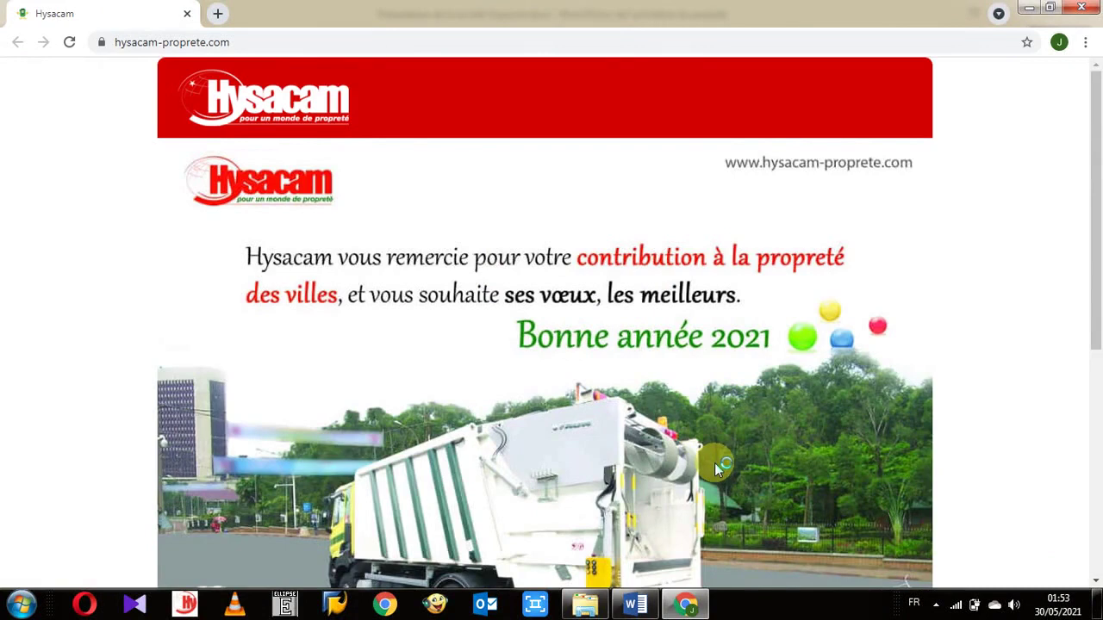
pyautogui.scroll(-5, 714, 463)
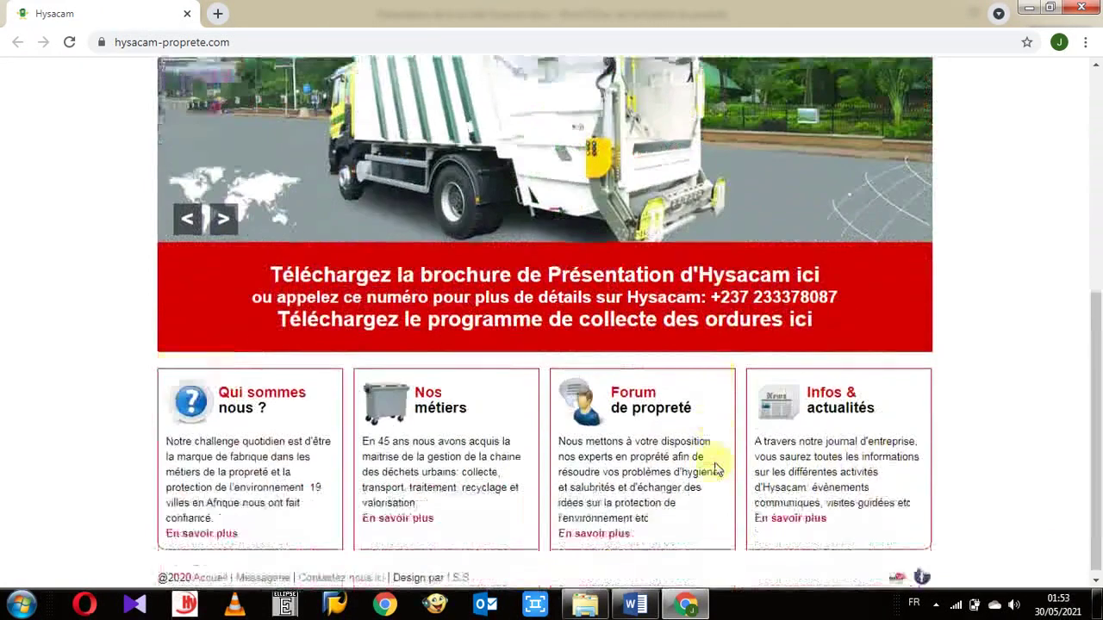
pyautogui.scroll(3, 714, 463)
pyautogui.scroll(2, 714, 462)
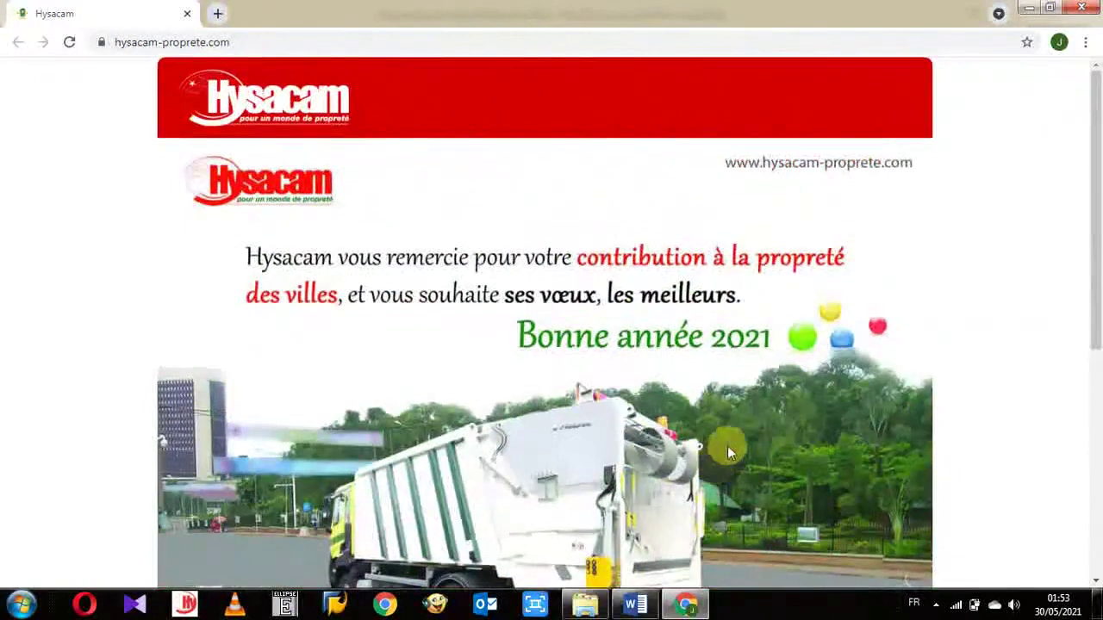
pyautogui.click(1082, 8)
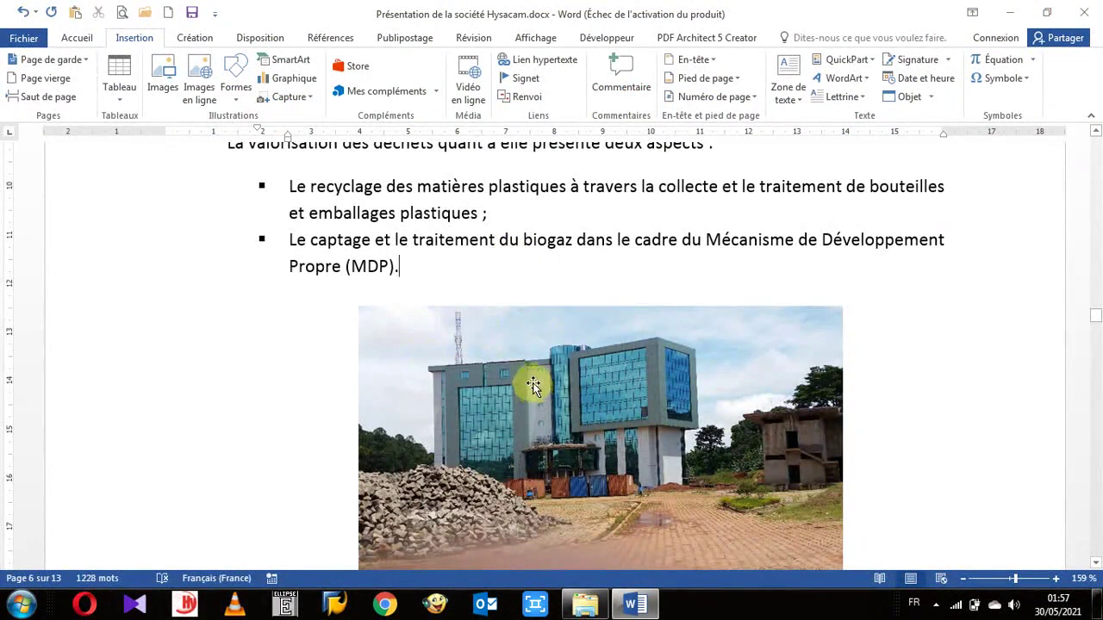
# Scroll to page 8 showing the Les Grues (GR) bullet and the truck fleet table
pyautogui.scroll(-2, 533, 385)
pyautogui.scroll(-3, 533, 385)
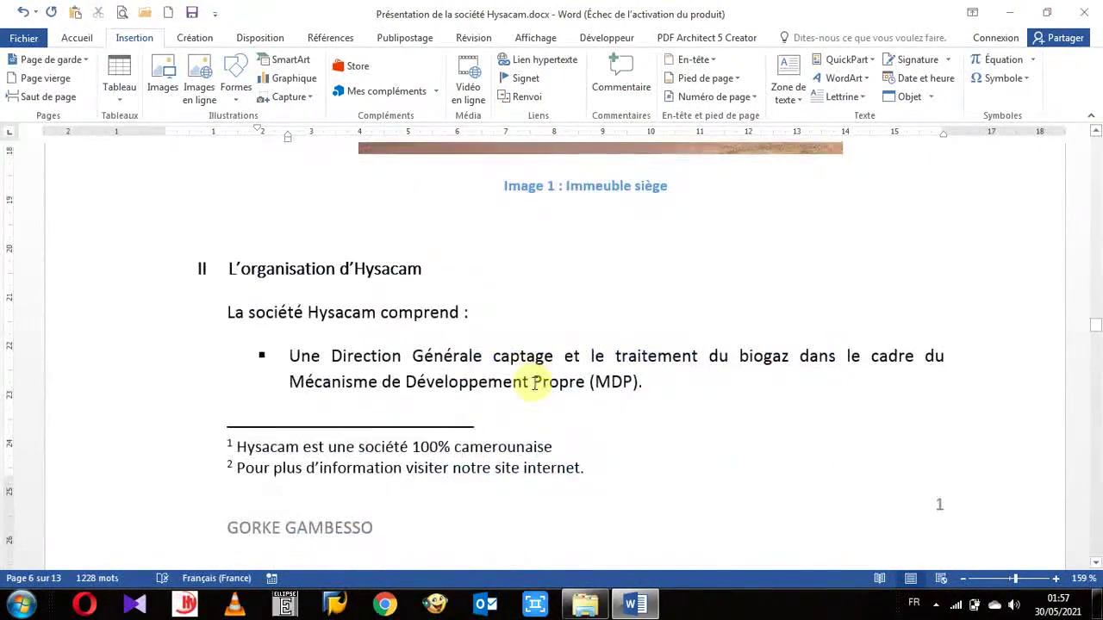
pyautogui.scroll(-2, 534, 385)
pyautogui.scroll(-3, 534, 385)
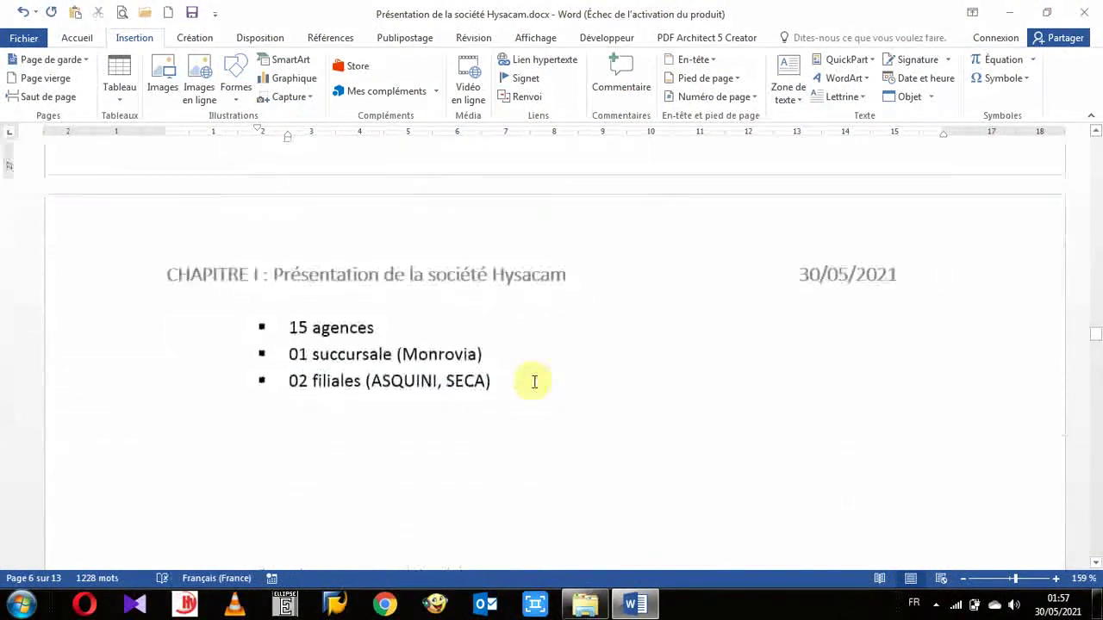
pyautogui.scroll(-3, 533, 385)
pyautogui.scroll(-3, 533, 385)
pyautogui.scroll(-3, 533, 385)
pyautogui.scroll(-5, 534, 385)
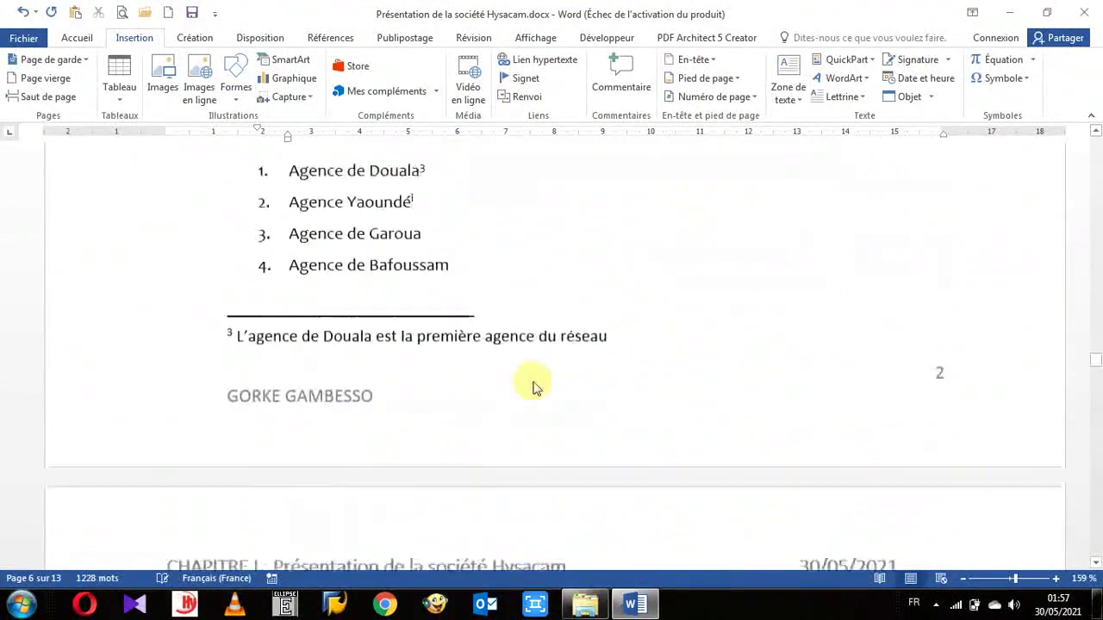
pyautogui.scroll(-3, 533, 385)
pyautogui.scroll(-2, 534, 382)
pyautogui.scroll(-3, 535, 382)
pyautogui.scroll(-3, 534, 382)
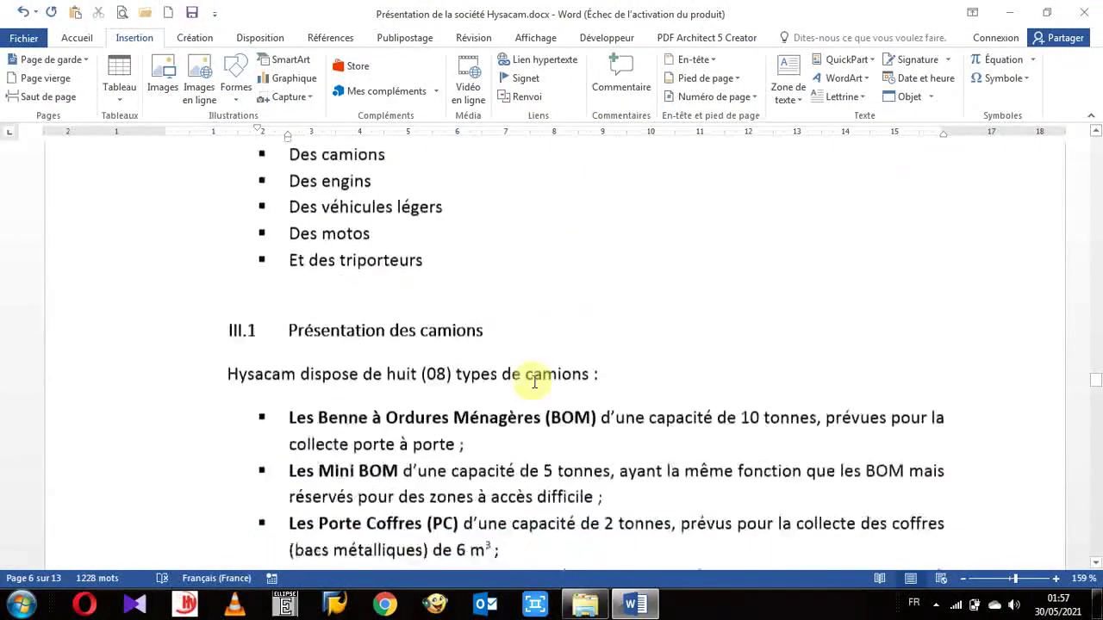
pyautogui.scroll(-3, 534, 381)
pyautogui.scroll(-2, 534, 382)
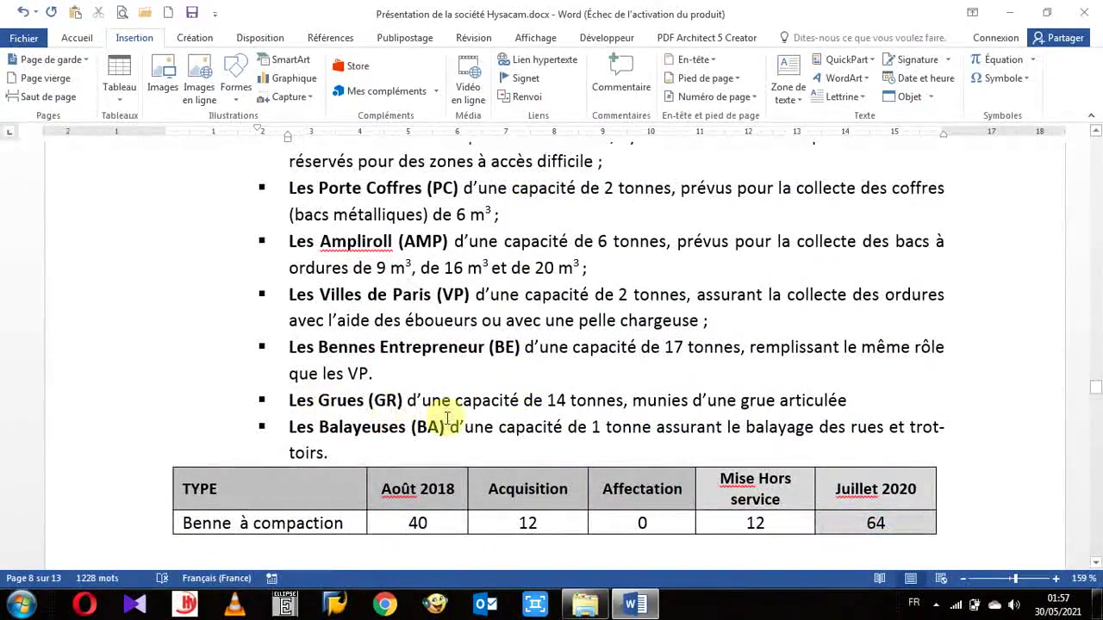
pyautogui.scroll(-1, 439, 426)
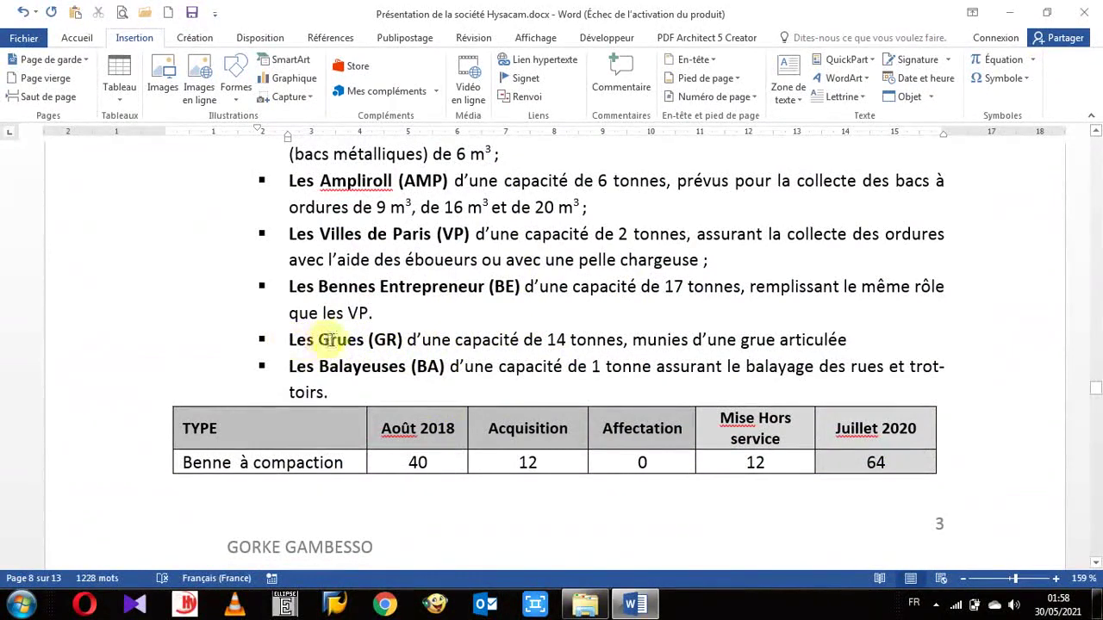
# Hyperlink GR on the Les Grues line to GR013.JPG in the Chapitre 9 folder
pyautogui.doubleClick(379, 343)
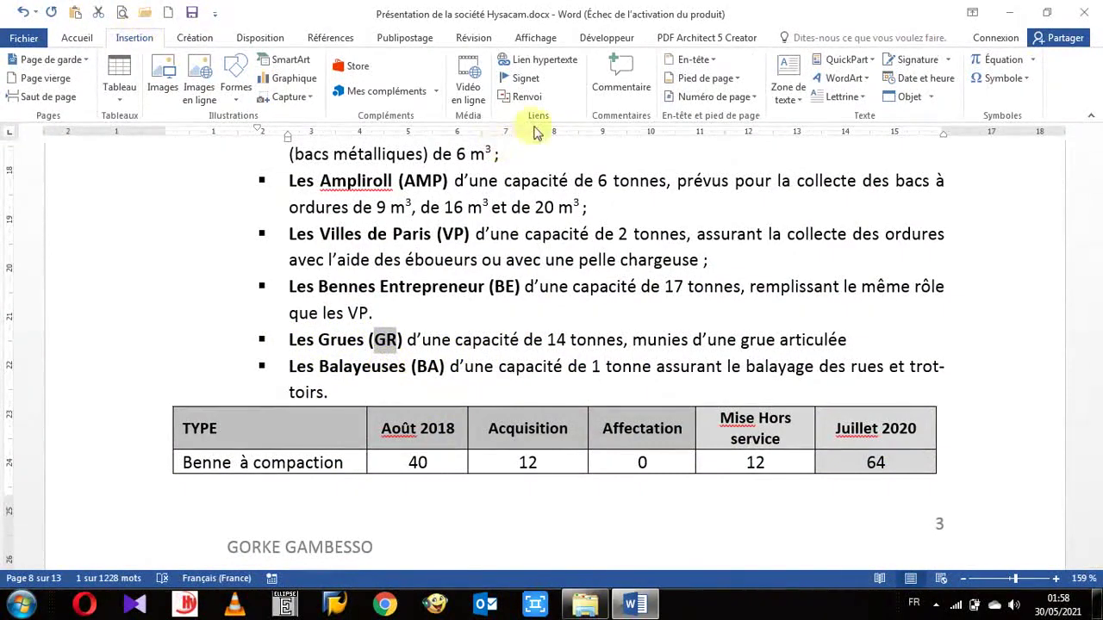
pyautogui.click(543, 60)
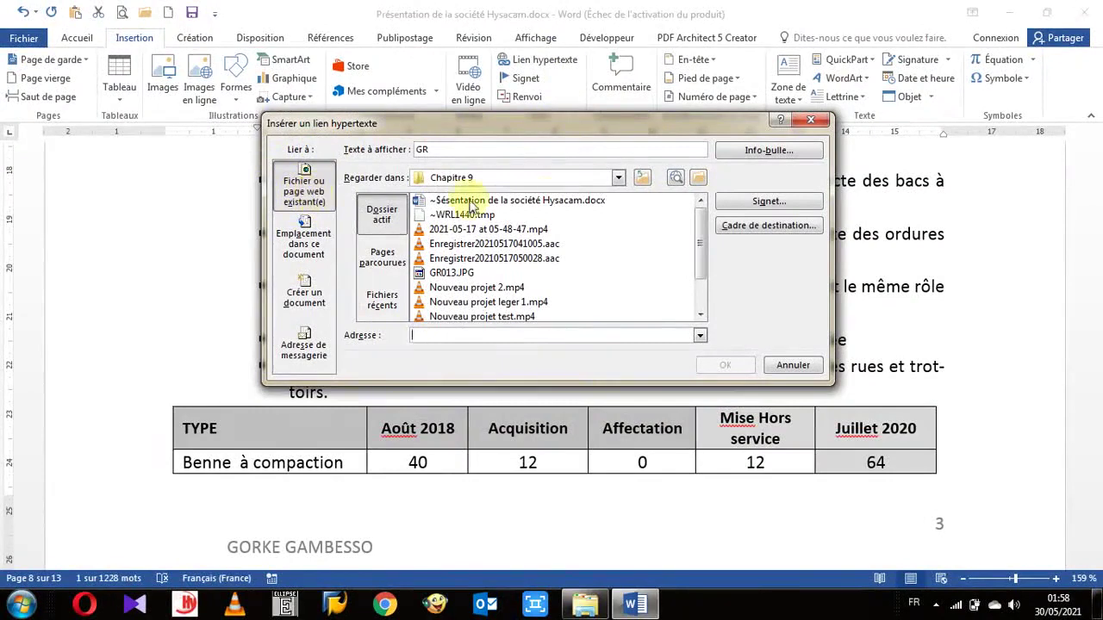
pyautogui.click(619, 178)
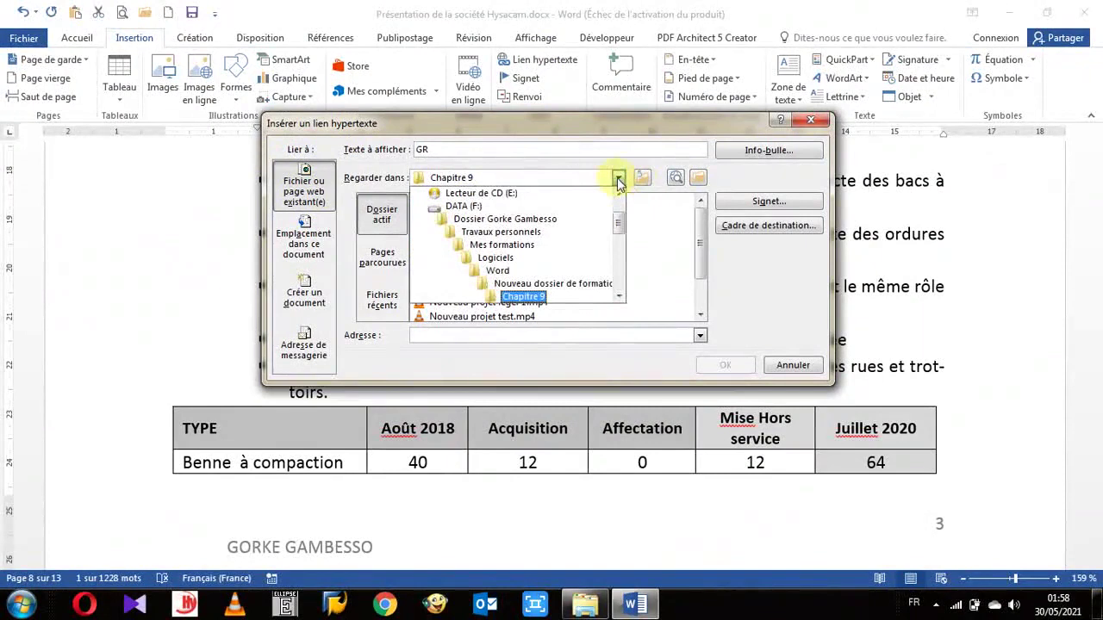
pyautogui.click(618, 181)
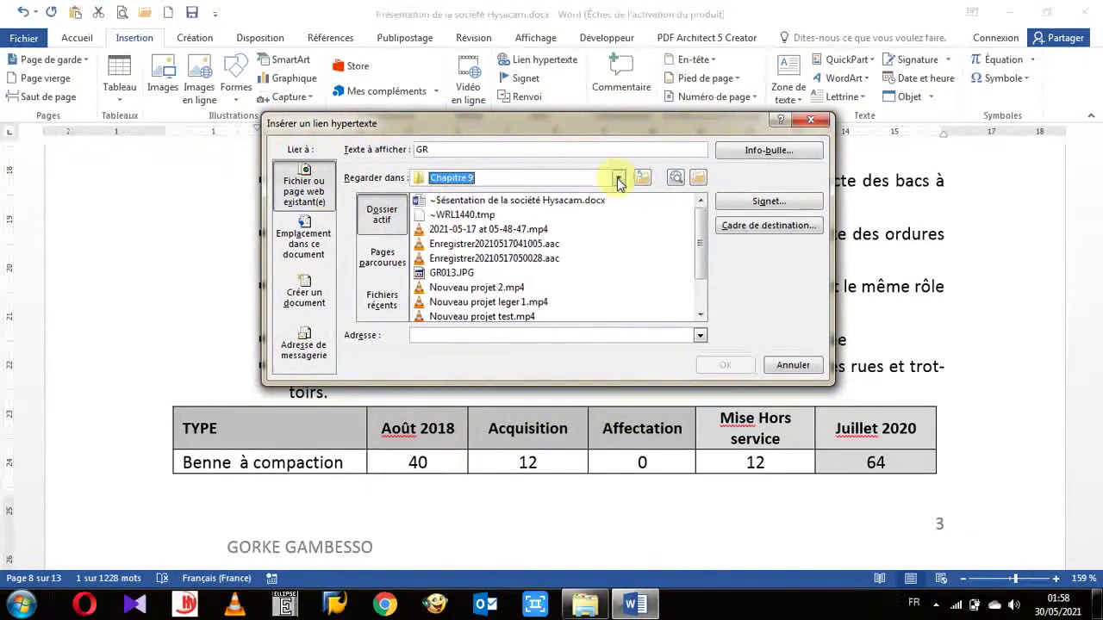
pyautogui.click(619, 180)
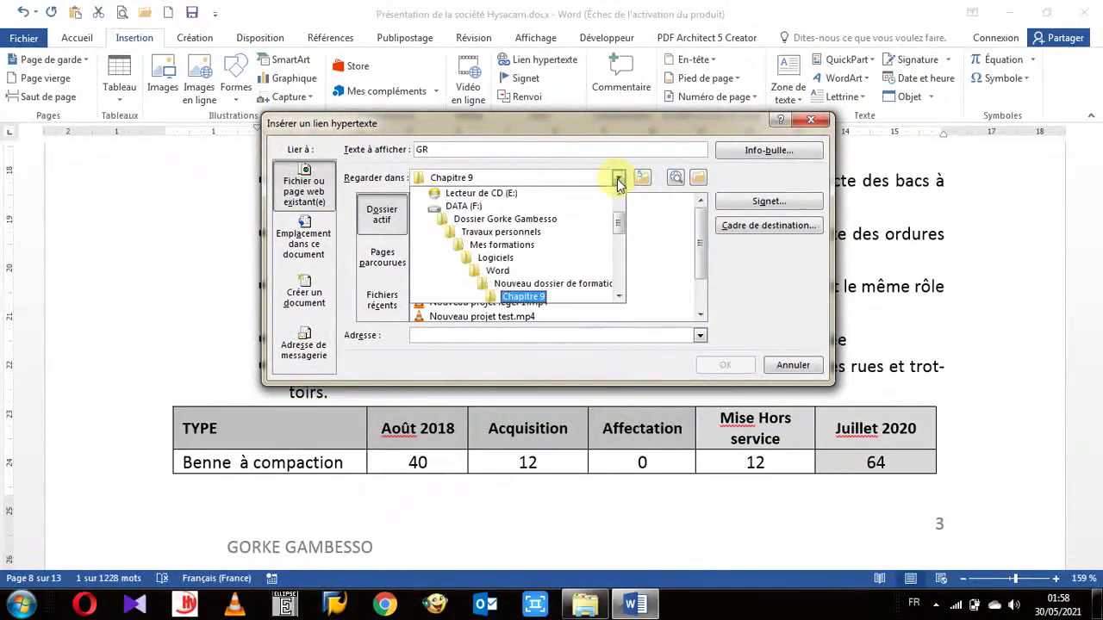
pyautogui.click(544, 299)
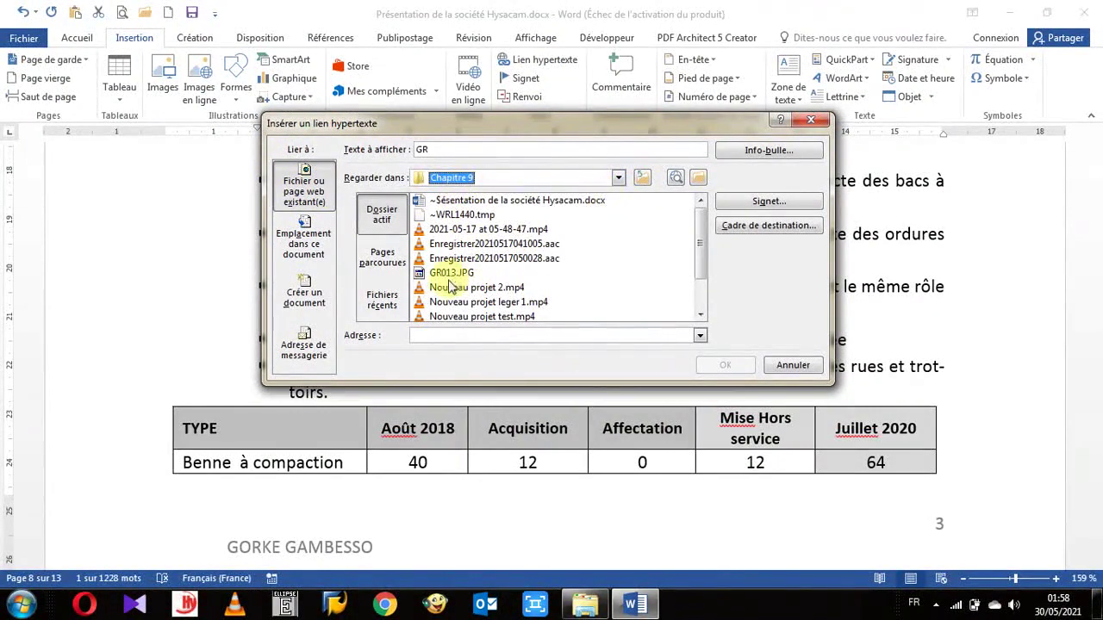
pyautogui.click(453, 274)
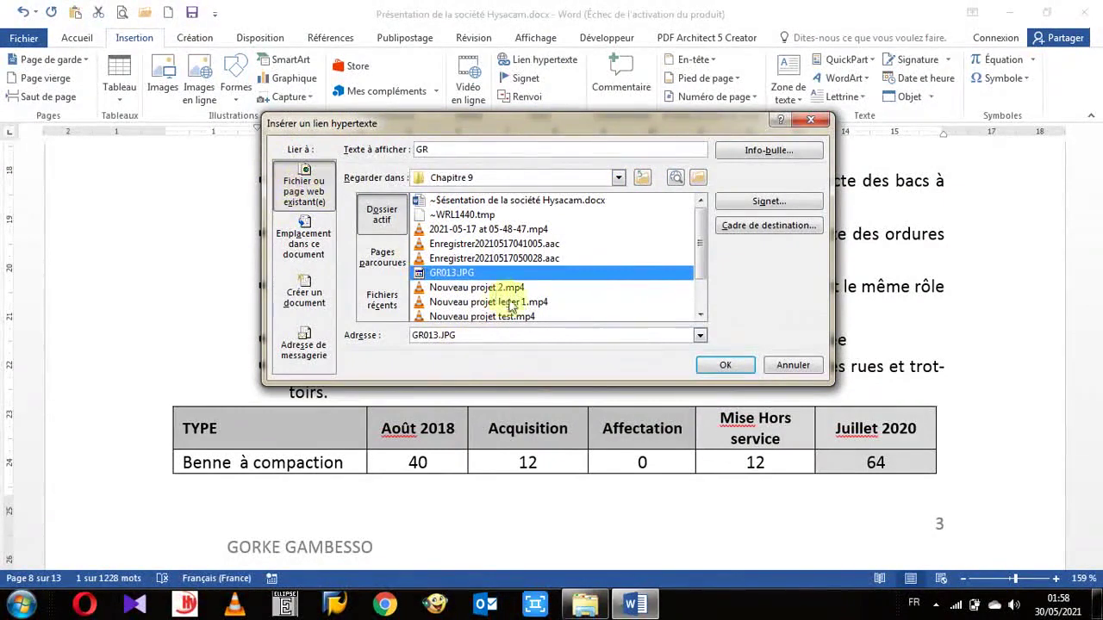
pyautogui.click(719, 365)
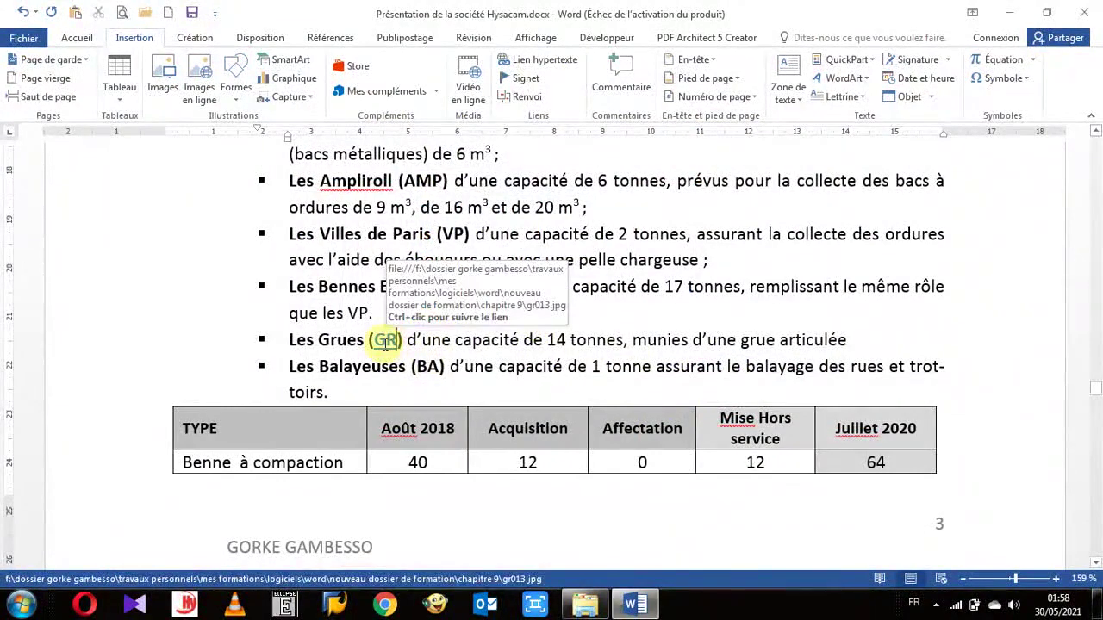
# Give the GR link the Info-bulle 'Voir image d'une grue'
pyautogui.rightClick(385, 342)
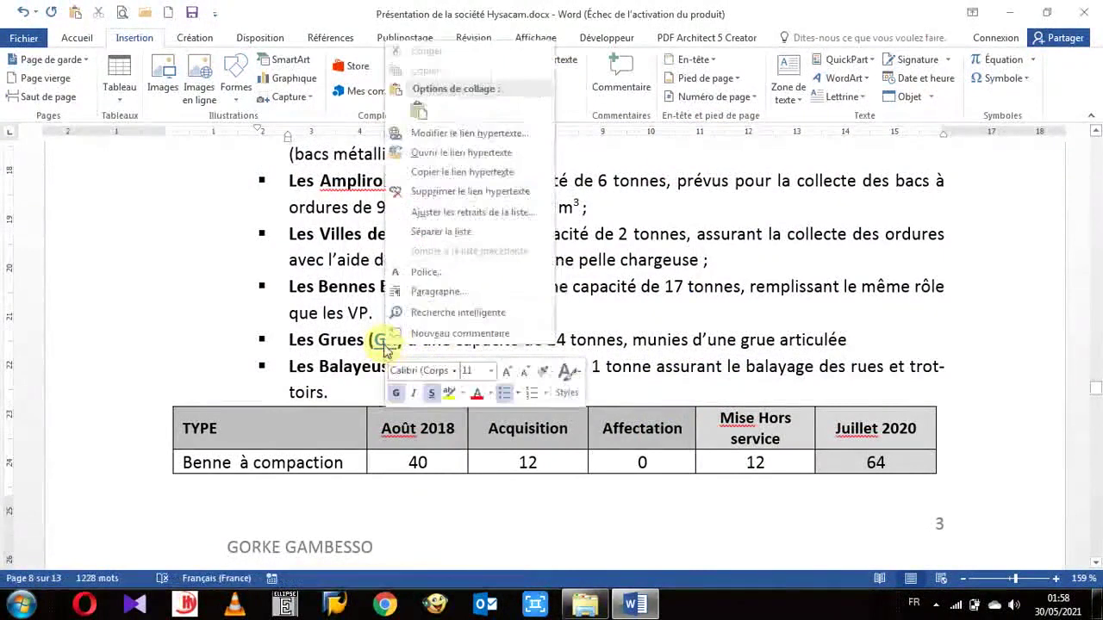
pyautogui.click(465, 133)
pyautogui.click(747, 150)
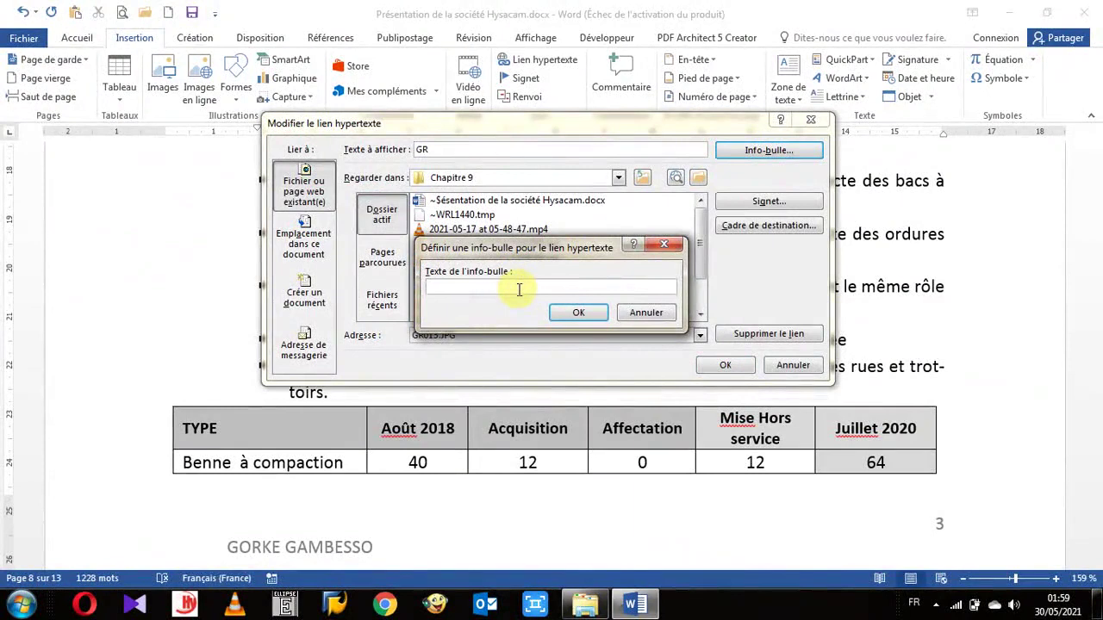
pyautogui.write('Voir im')
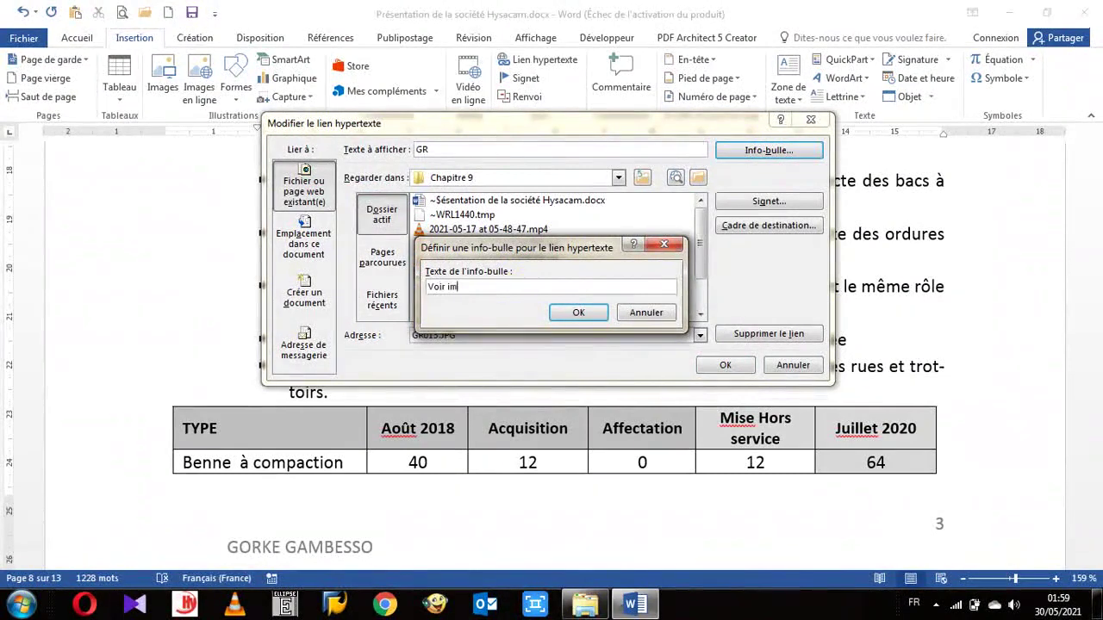
pyautogui.write("age d'une")
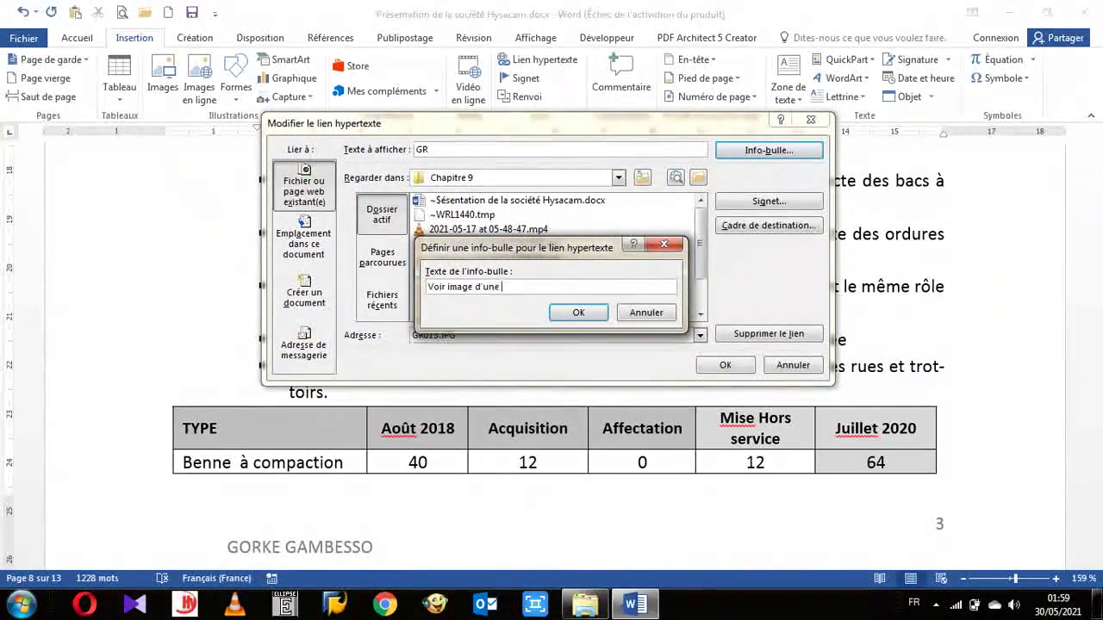
pyautogui.write(' grue')
pyautogui.click(575, 314)
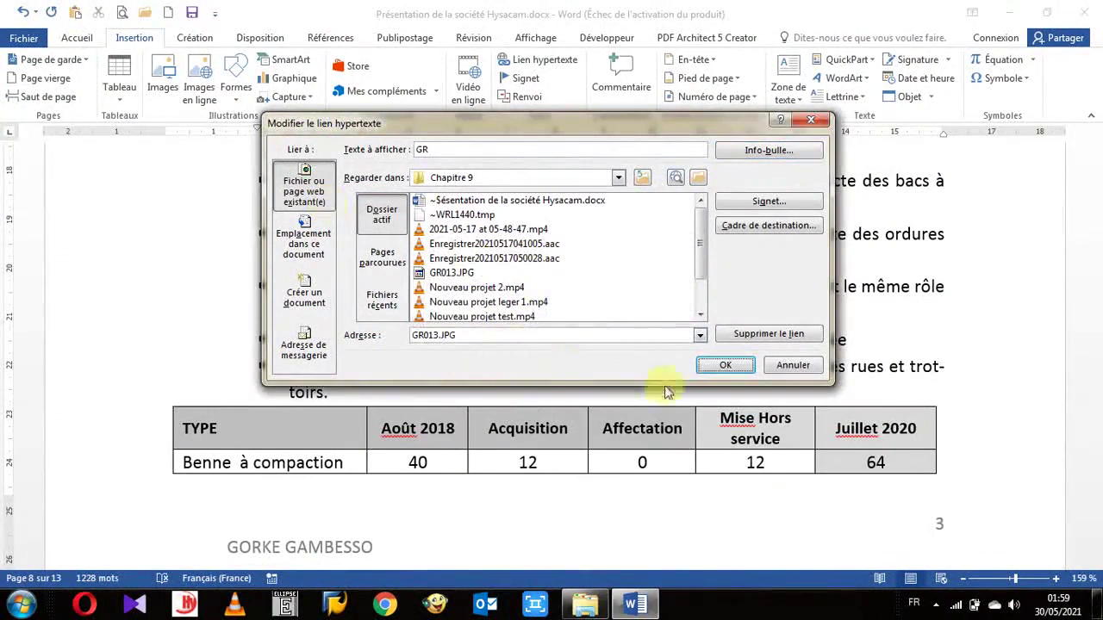
pyautogui.click(725, 364)
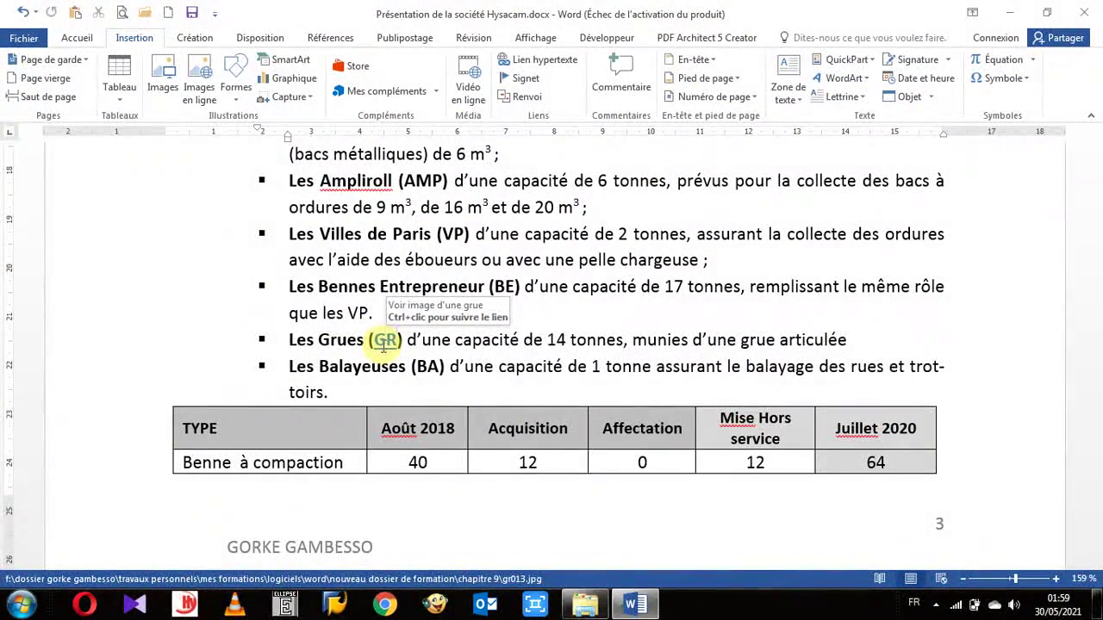
pyautogui.keyDown('ctrl'); pyautogui.click(384, 354); pyautogui.keyUp('ctrl')
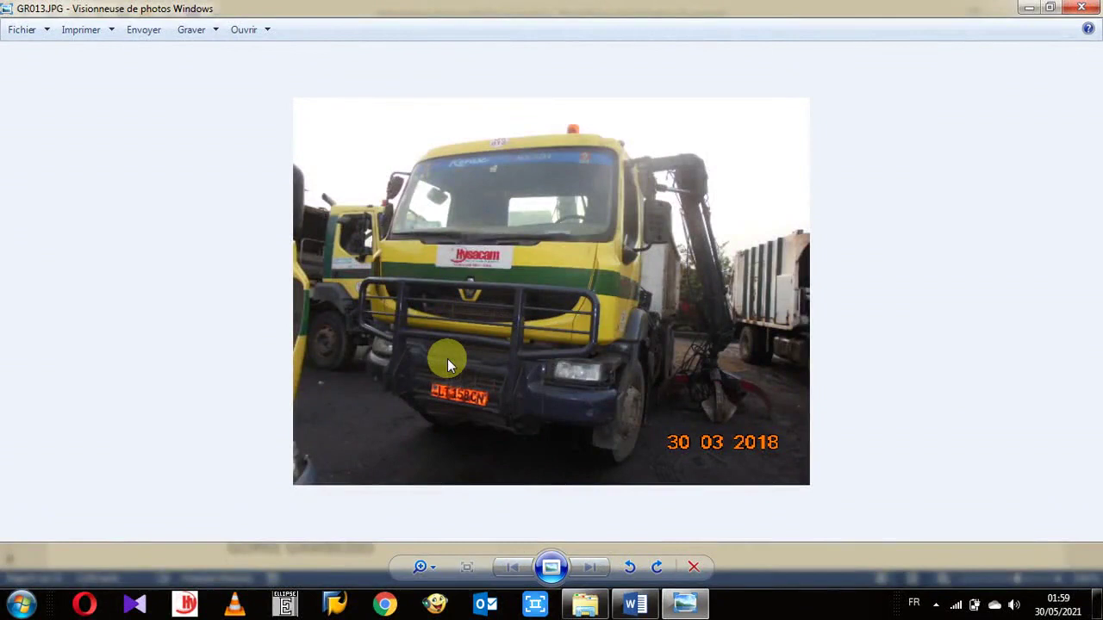
pyautogui.click(1081, 8)
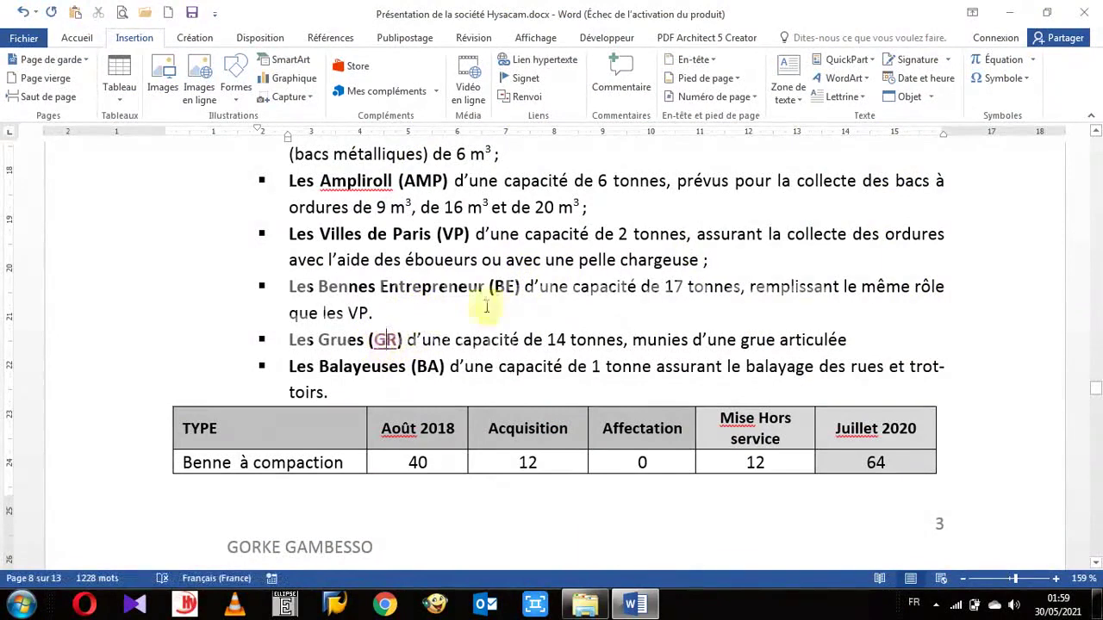
pyautogui.moveTo(385, 341)
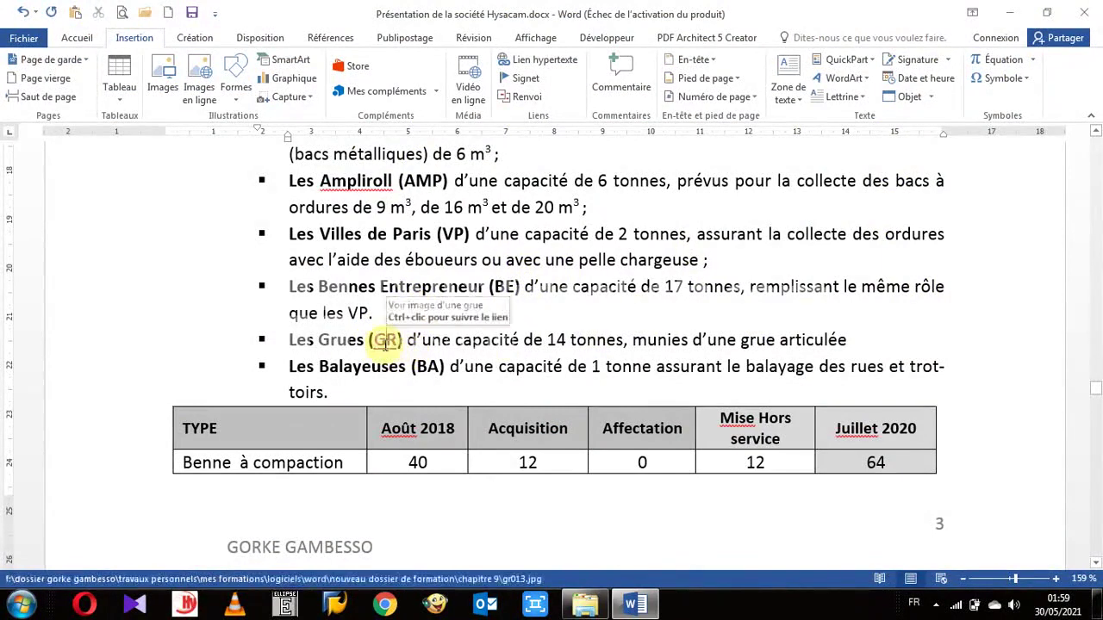
pyautogui.keyDown('ctrl'); pyautogui.click(385, 341); pyautogui.keyUp('ctrl')
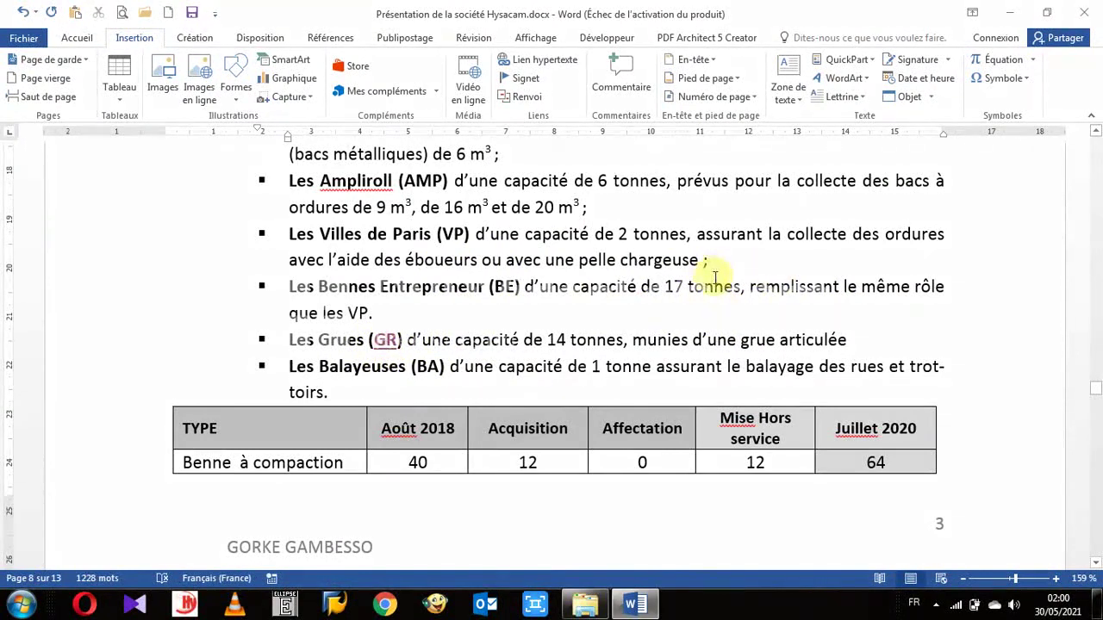
pyautogui.click(520, 339)
pyautogui.click(547, 60)
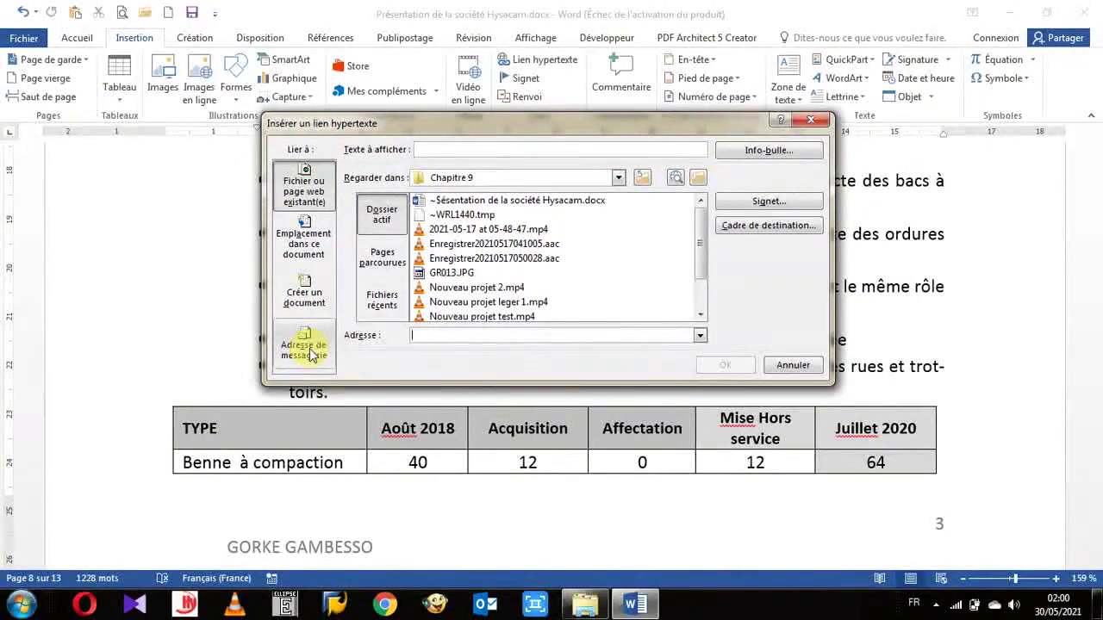
pyautogui.click(793, 366)
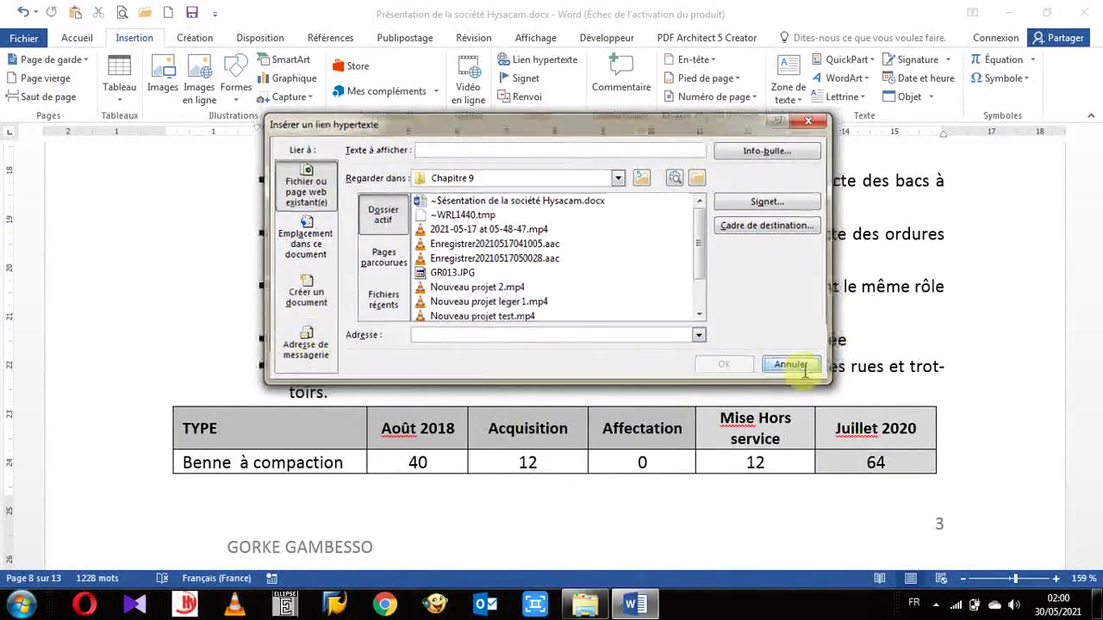
# On the empty line under the Immeuble siège caption, type 'Ecrivez nous pour plus de détails'
pyautogui.scroll(1, 603, 356)
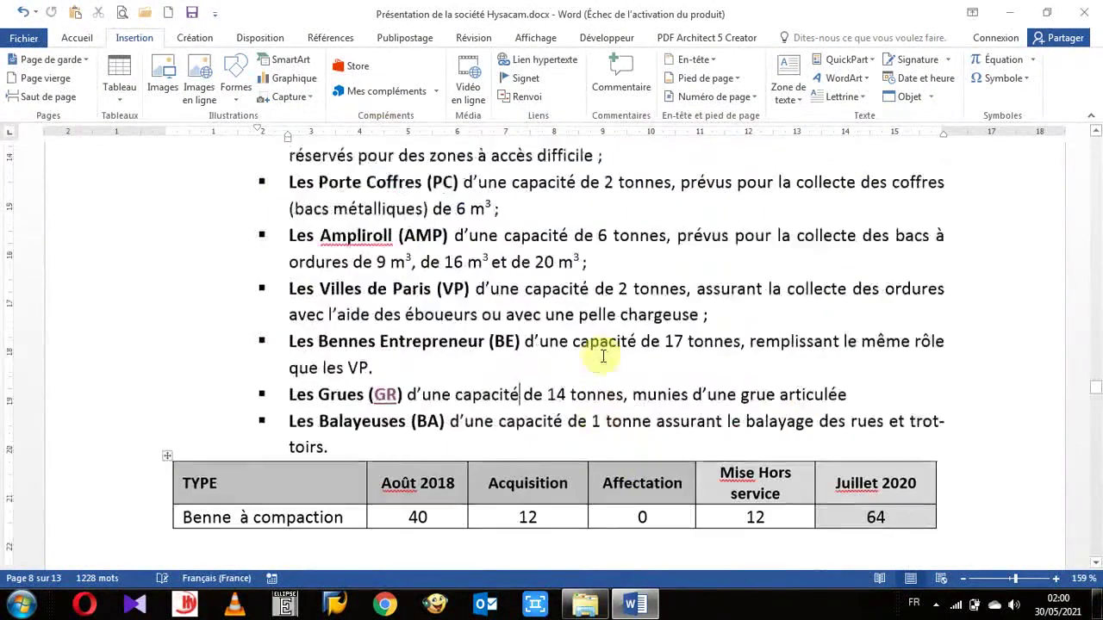
pyautogui.scroll(3, 603, 356)
pyautogui.scroll(3, 603, 356)
pyautogui.scroll(4, 603, 358)
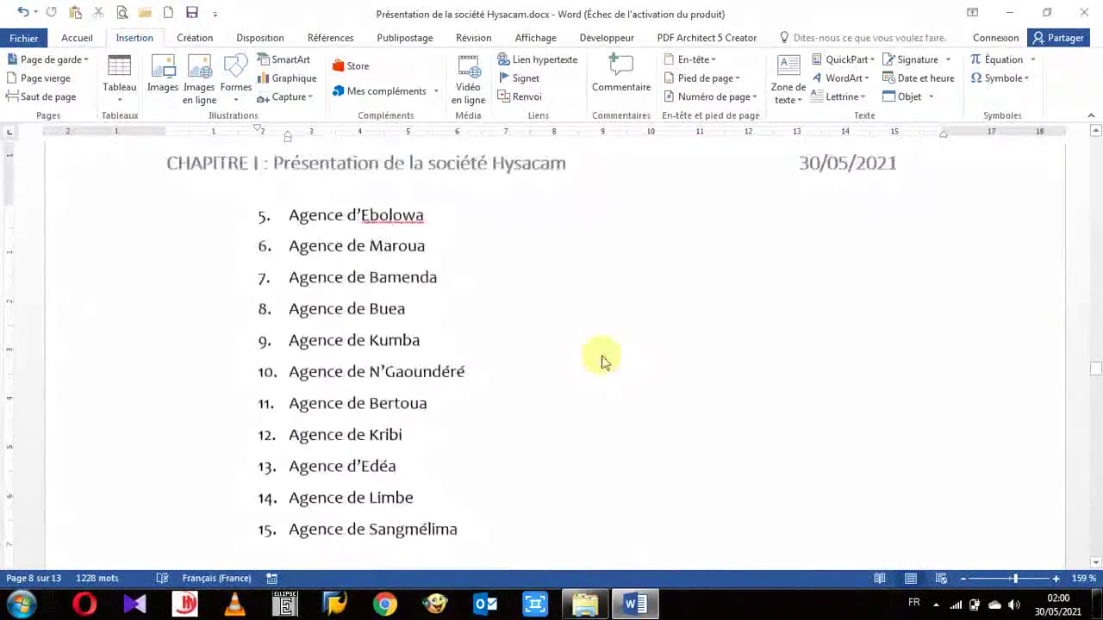
pyautogui.scroll(3, 603, 362)
pyautogui.scroll(3, 603, 361)
pyautogui.scroll(3, 603, 362)
pyautogui.scroll(3, 603, 362)
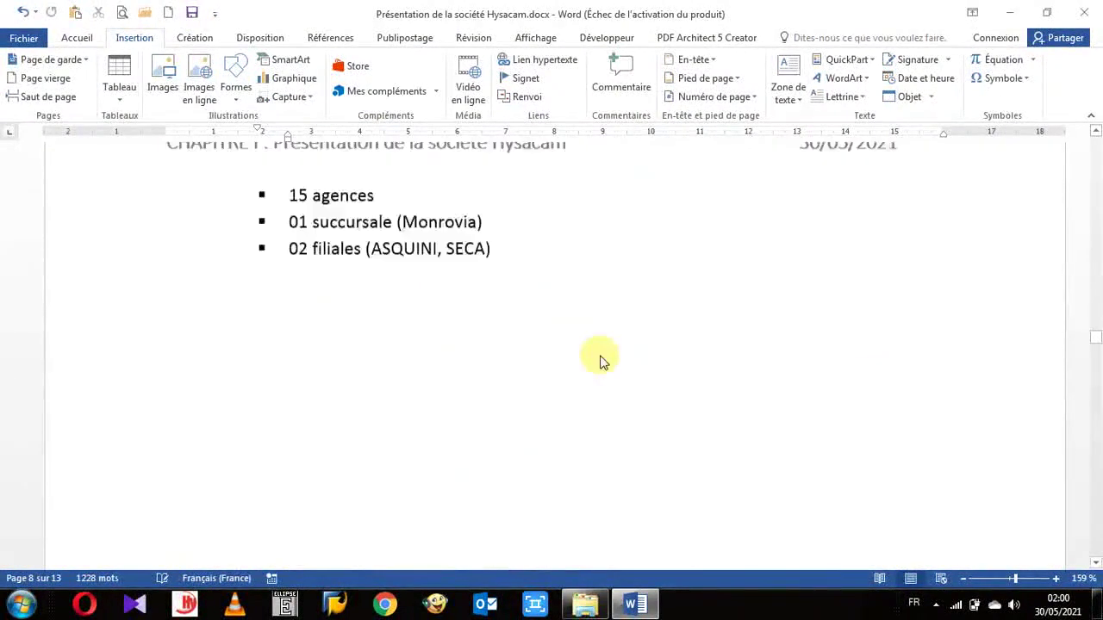
pyautogui.scroll(3, 602, 361)
pyautogui.scroll(3, 598, 358)
pyautogui.scroll(-1, 598, 357)
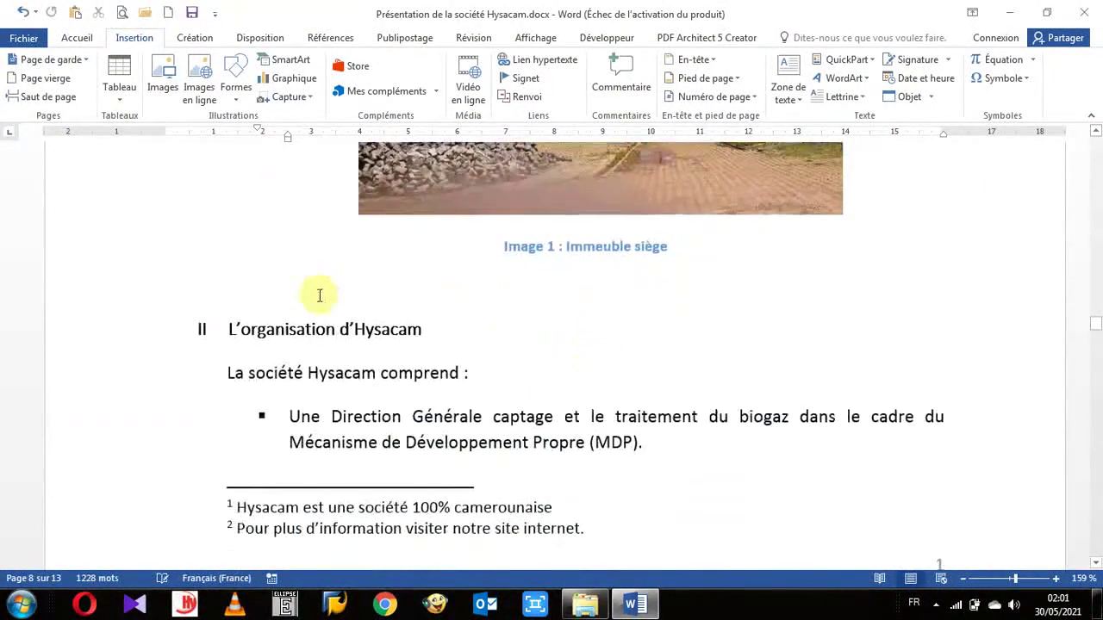
pyautogui.click(293, 290)
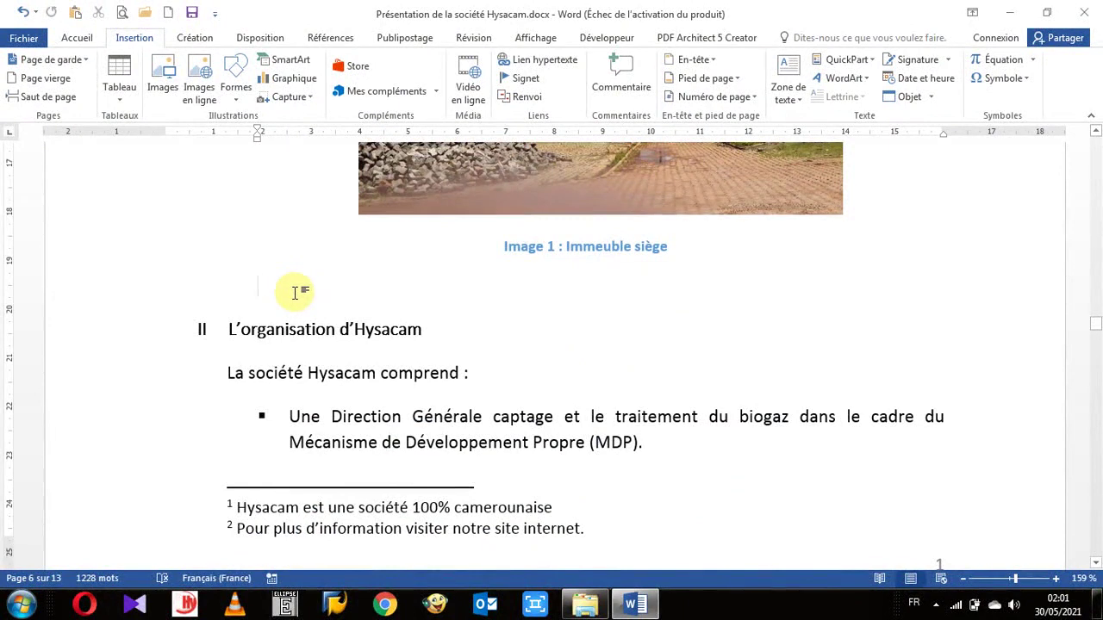
pyautogui.write('écrive')
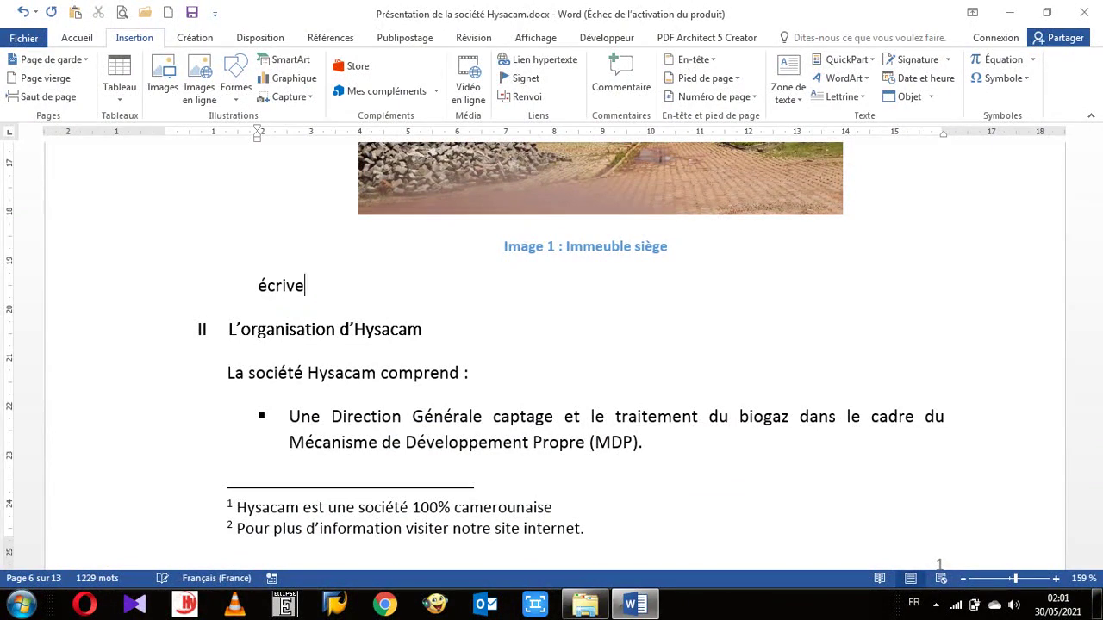
pyautogui.write('z nous pour')
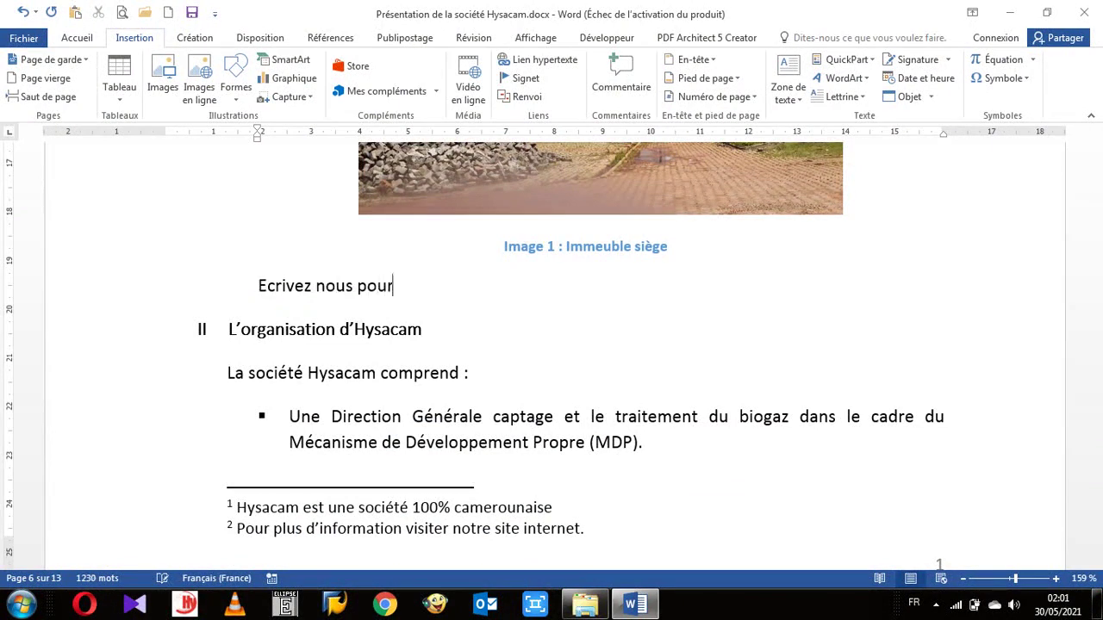
pyautogui.write(' plus de détails')
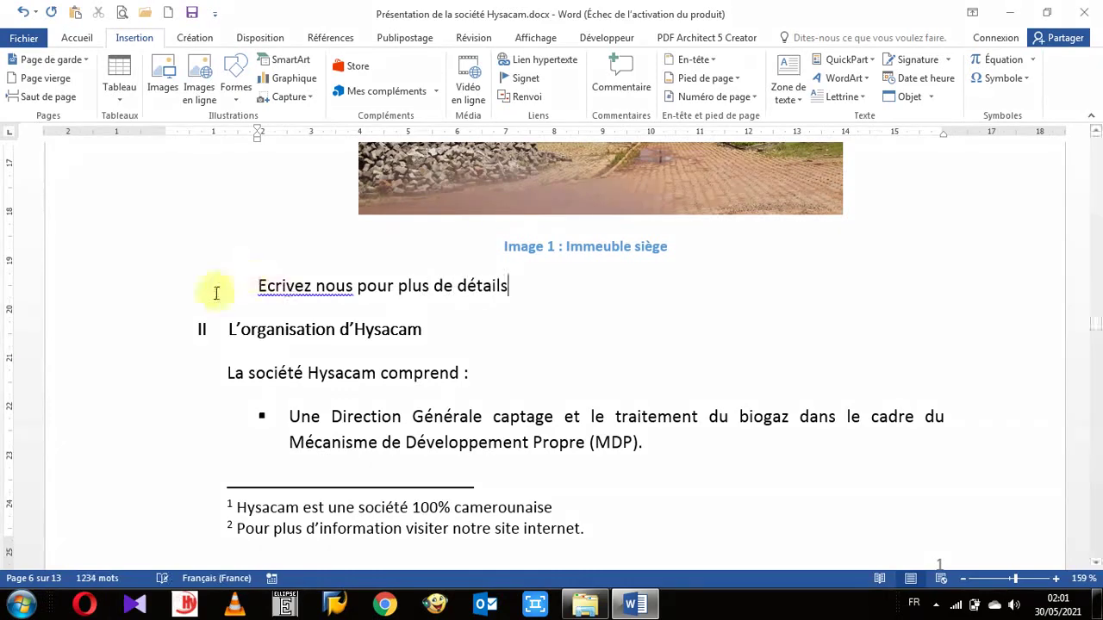
# Correct the sentence to 'Ecrivez-nous', add a closing period, and select the whole line
pyautogui.rightClick(308, 293)
pyautogui.click(355, 308)
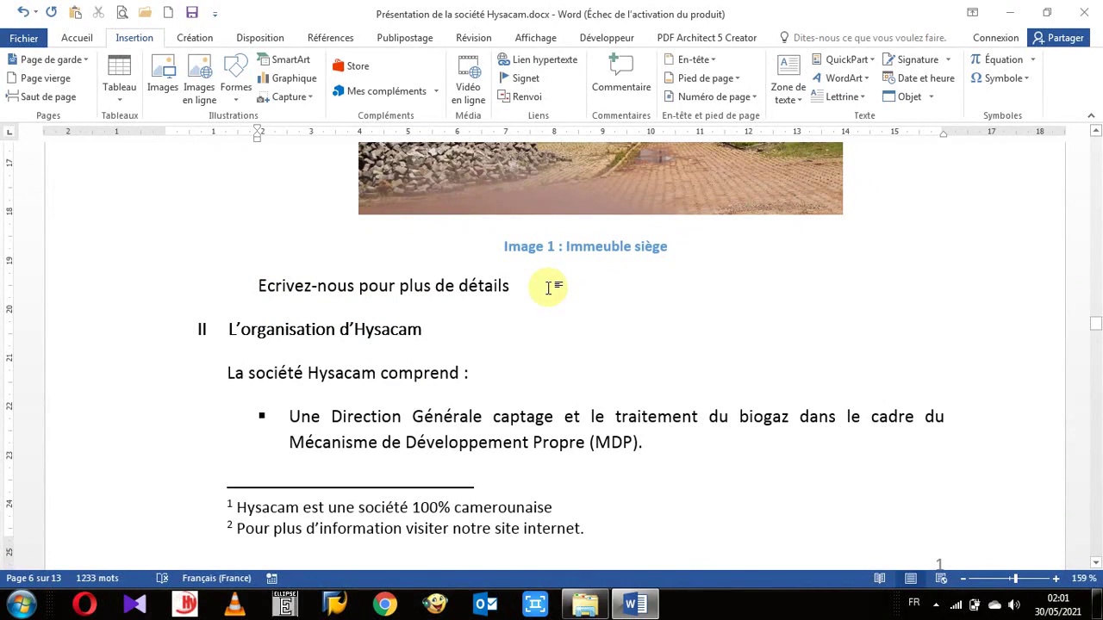
pyautogui.write('.')
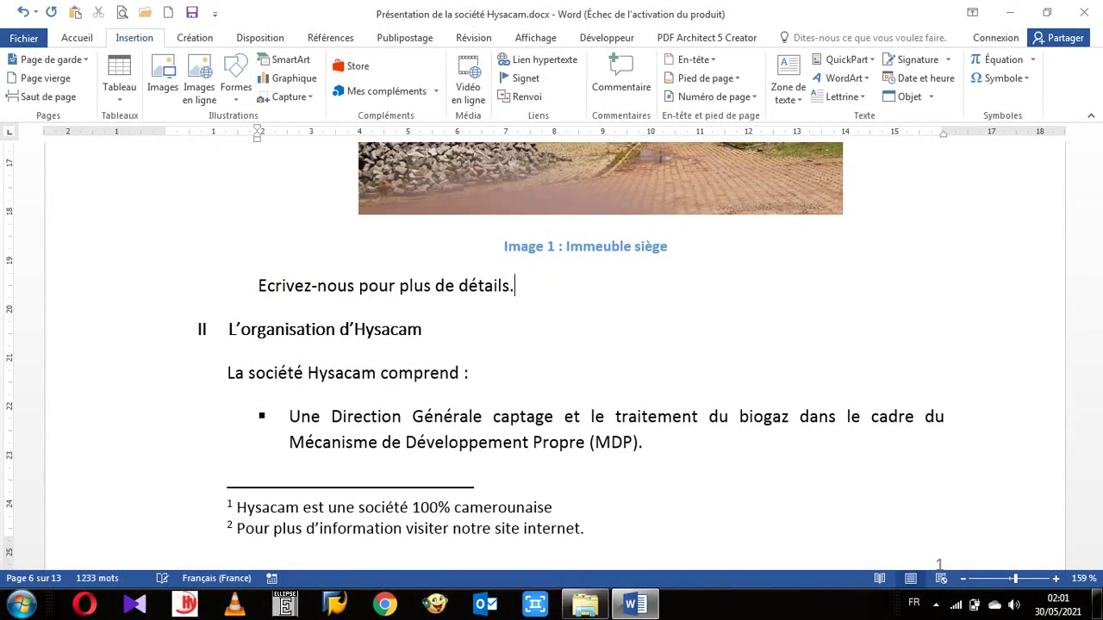
pyautogui.click(116, 298)
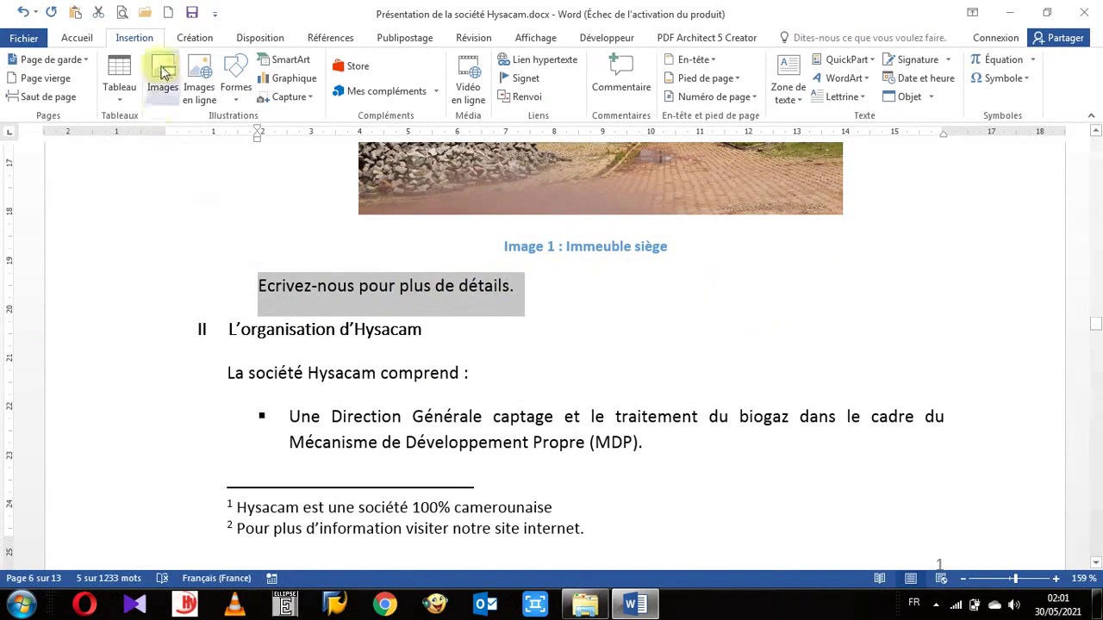
# Link the selected sentence to the contact e-mail address with the subject 'Besoin d'information'
pyautogui.click(541, 60)
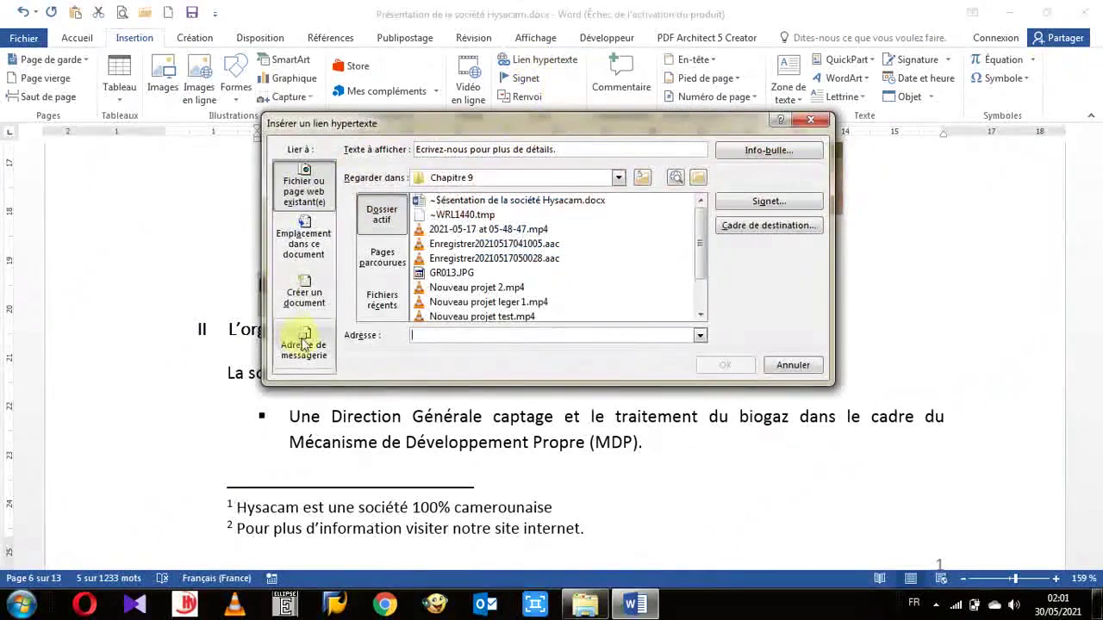
pyautogui.click(303, 344)
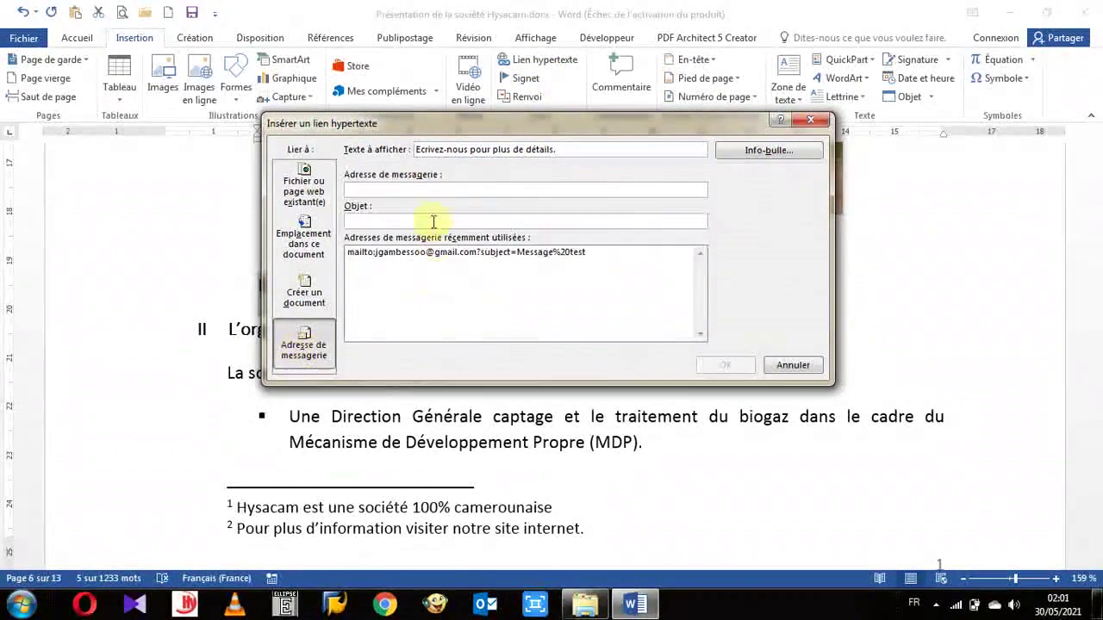
pyautogui.click(366, 191)
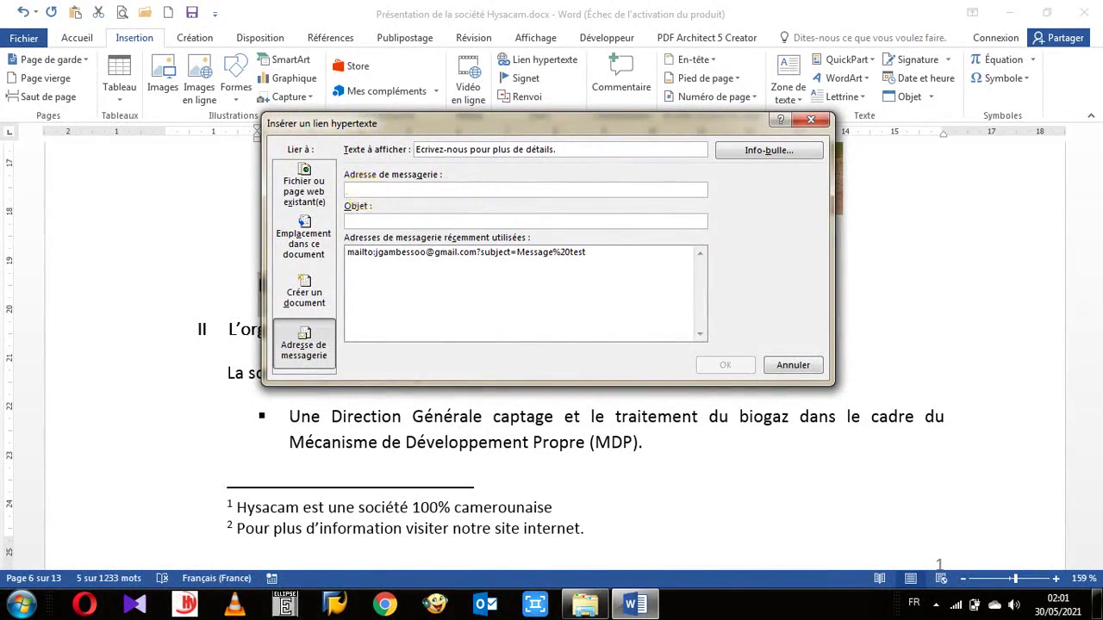
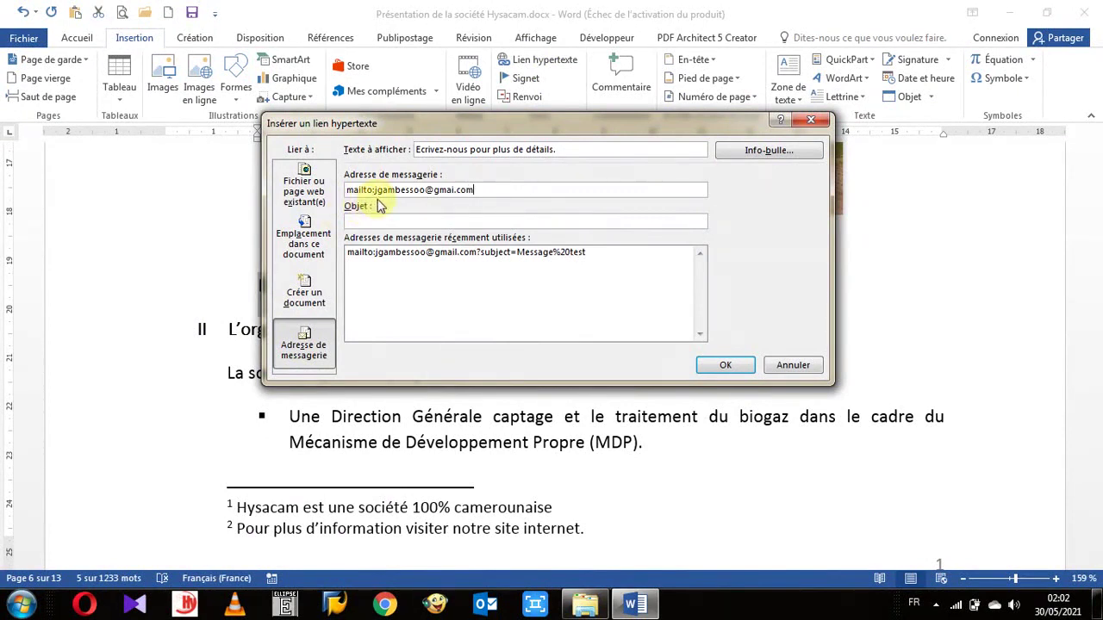
pyautogui.click(456, 188)
pyautogui.write('l')
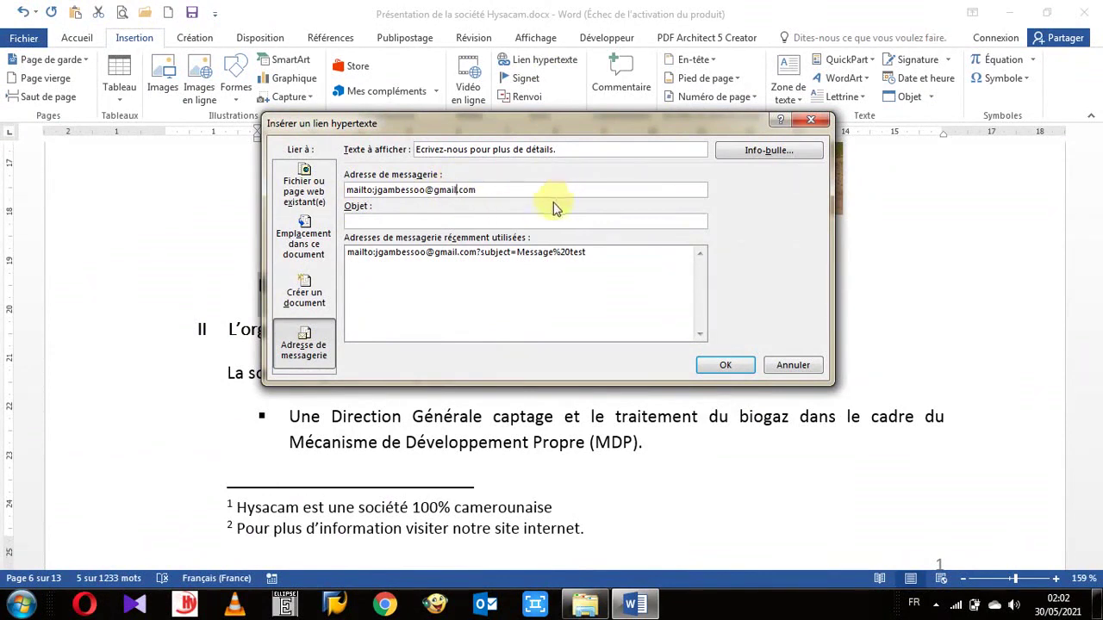
pyautogui.click(420, 223)
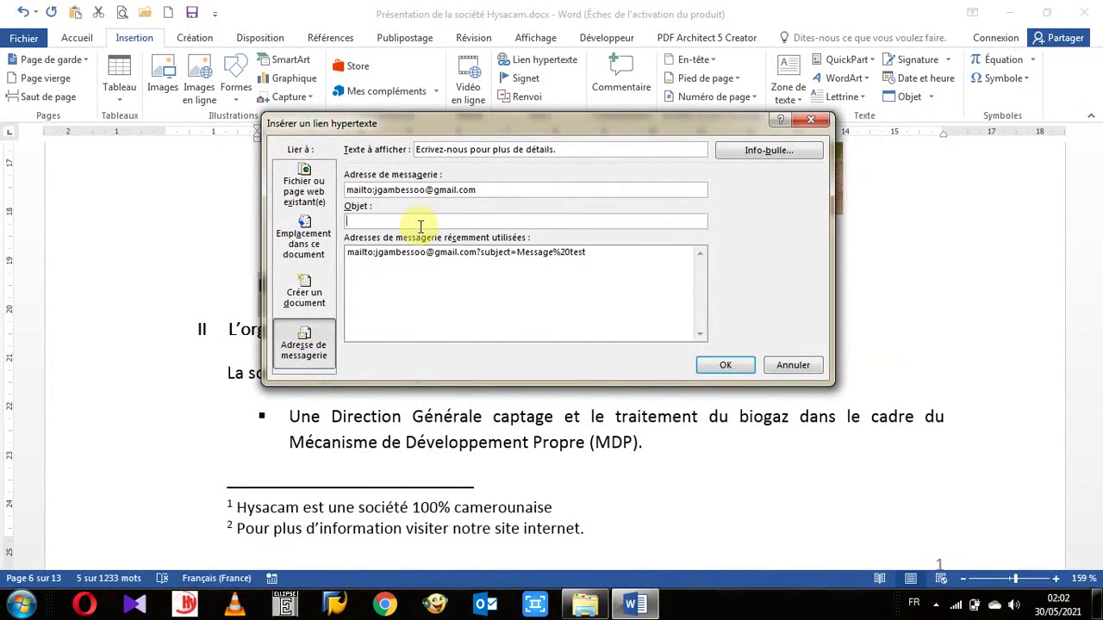
pyautogui.write("Besoin d'information")
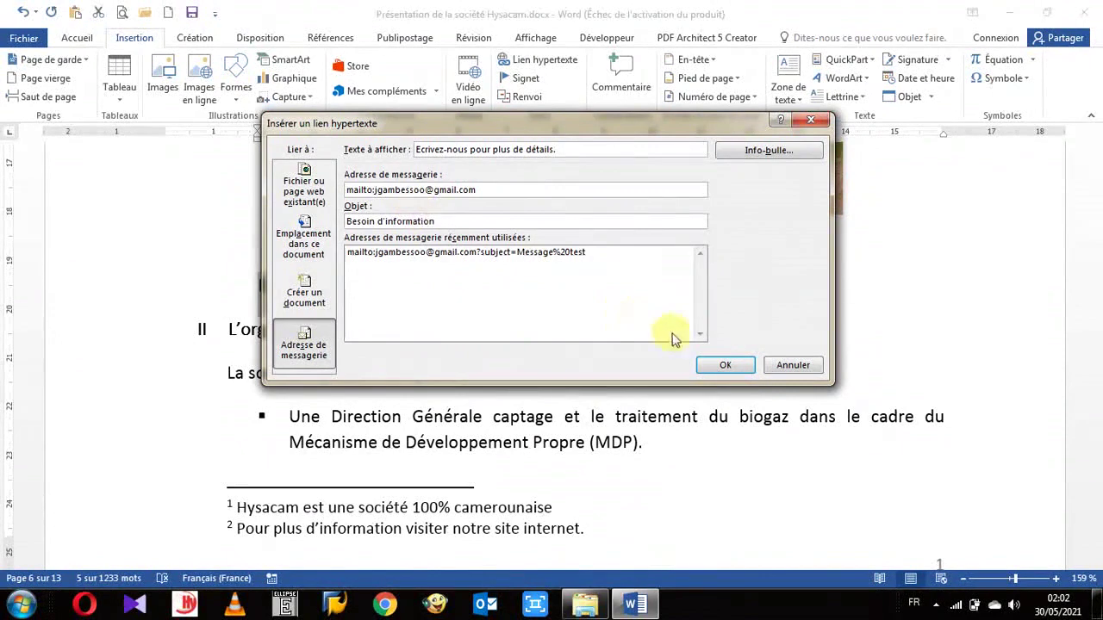
pyautogui.click(725, 368)
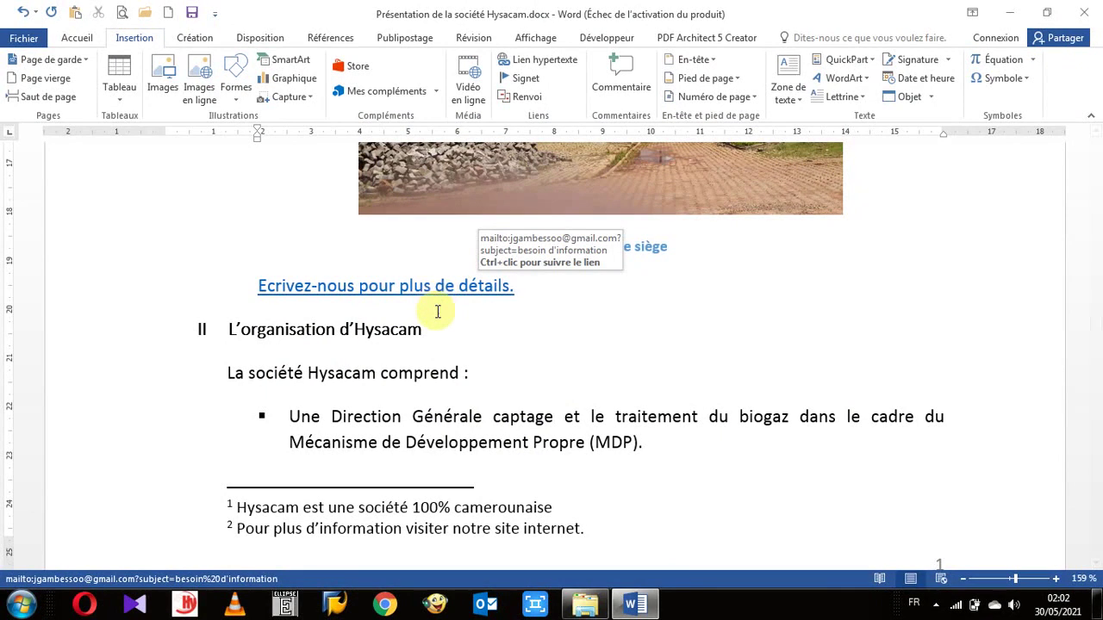
# Open the prefilled 'Besoin d'information' message from the link, write a short body text, and send it
pyautogui.keyDown('ctrl'); pyautogui.click(445, 285); pyautogui.keyUp('ctrl')
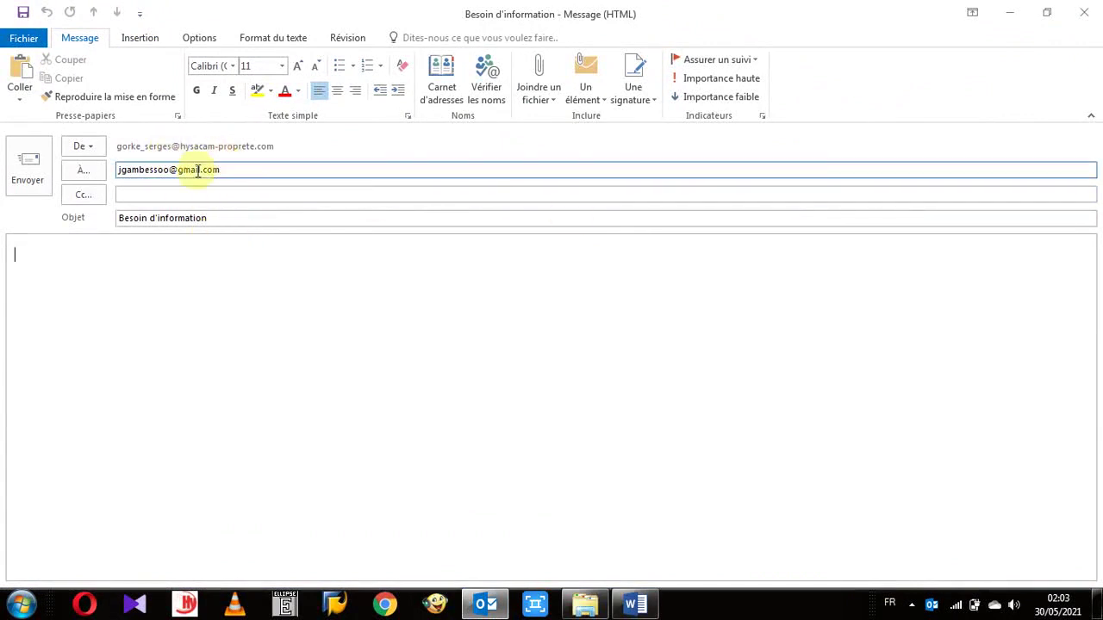
pyautogui.click(143, 193)
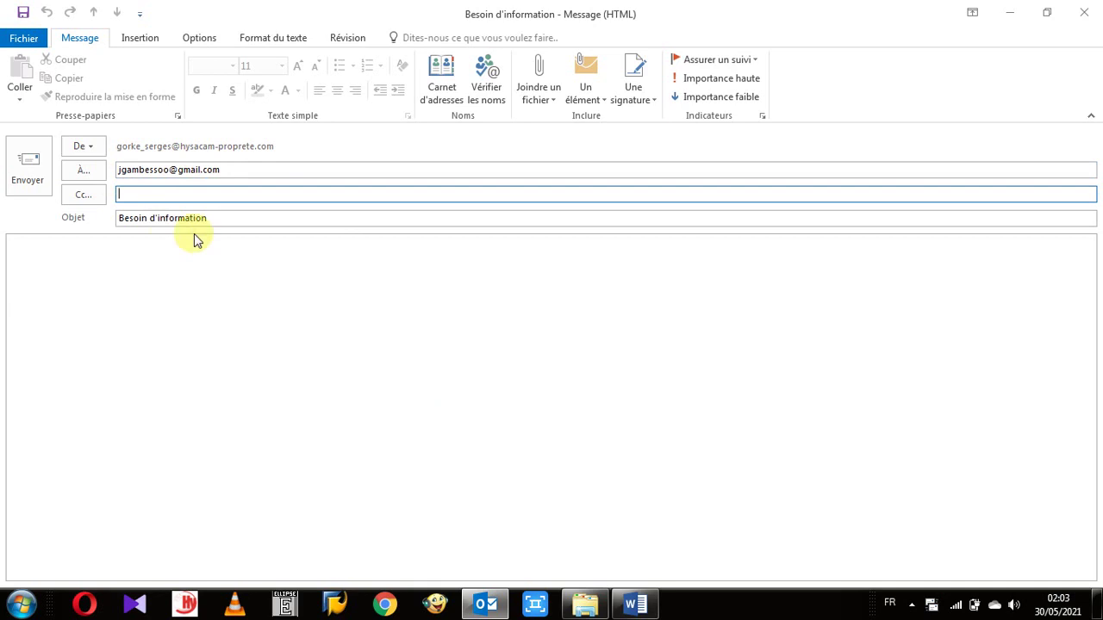
pyautogui.click(142, 254)
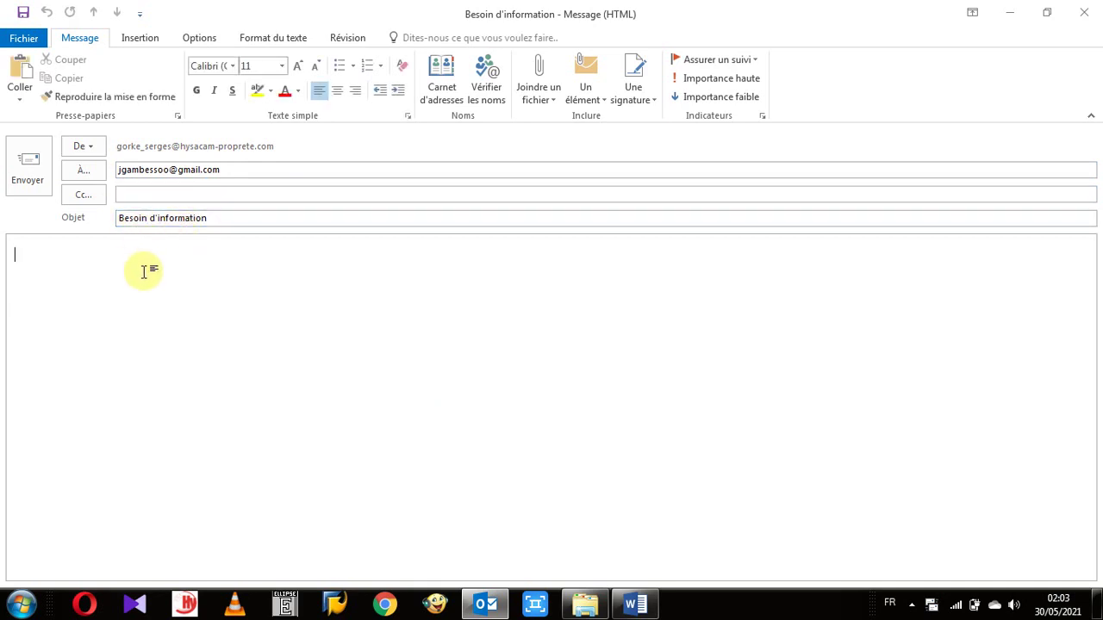
pyautogui.write('gghjjjkjj')
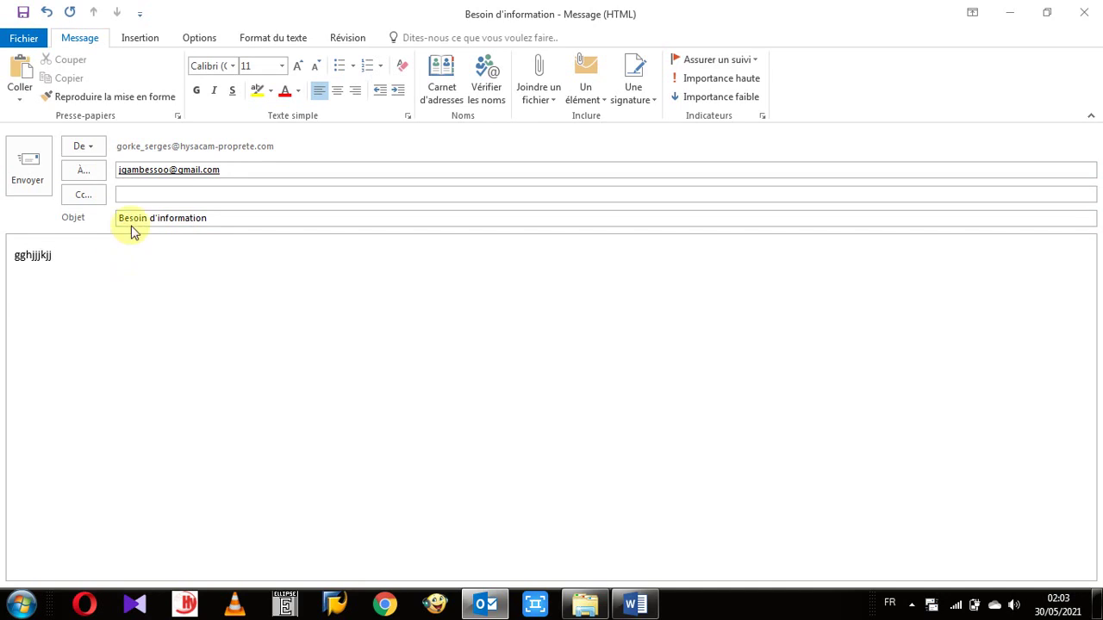
pyautogui.click(38, 170)
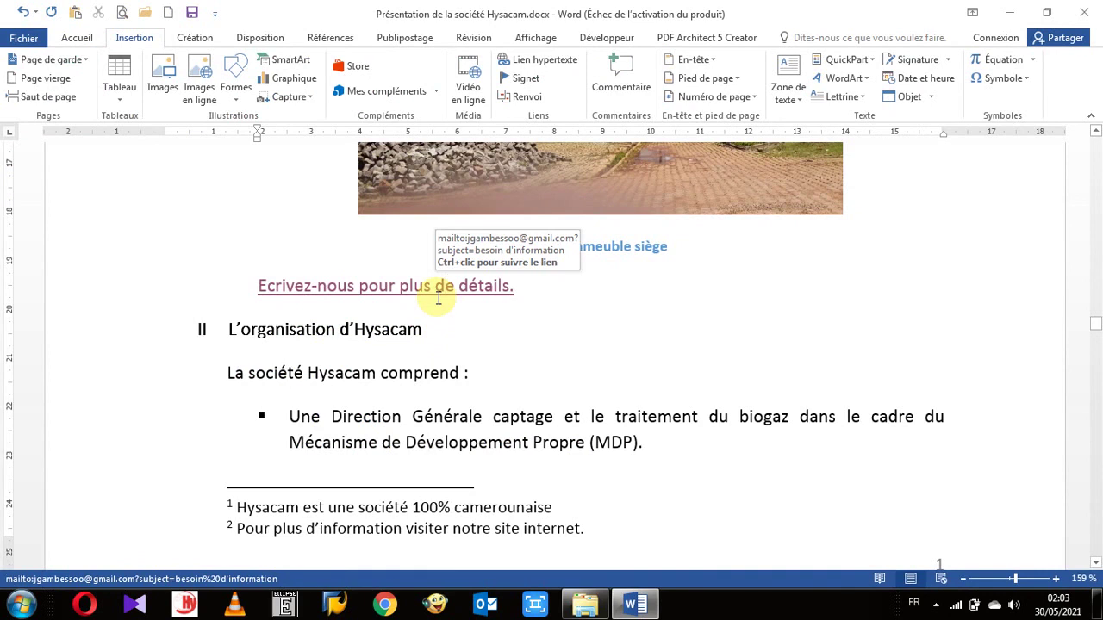
pyautogui.click(441, 291)
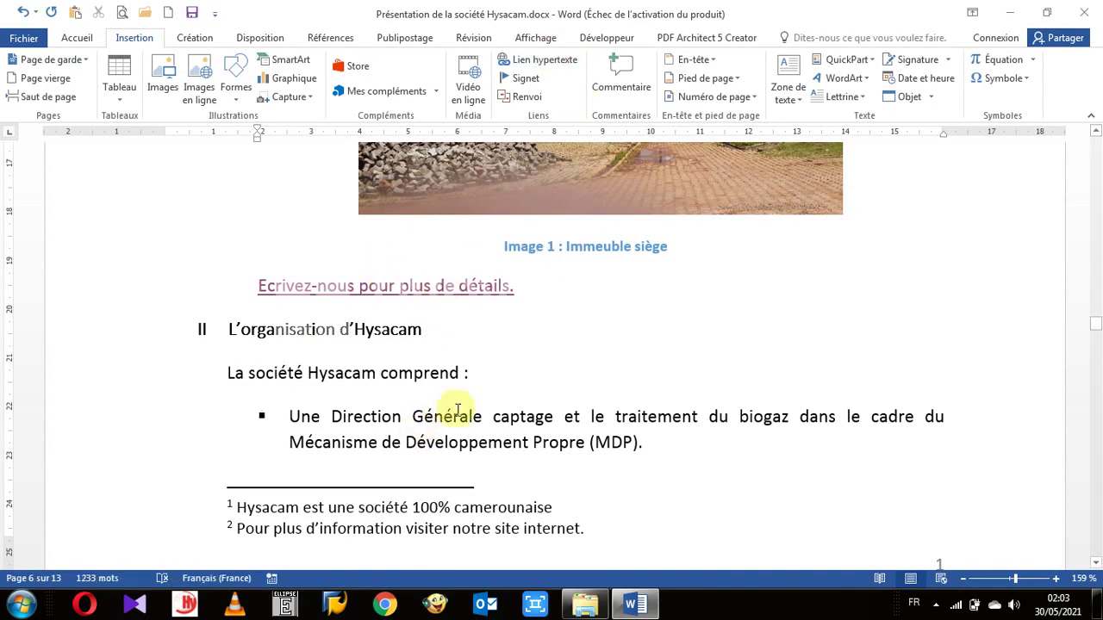
pyautogui.click(543, 59)
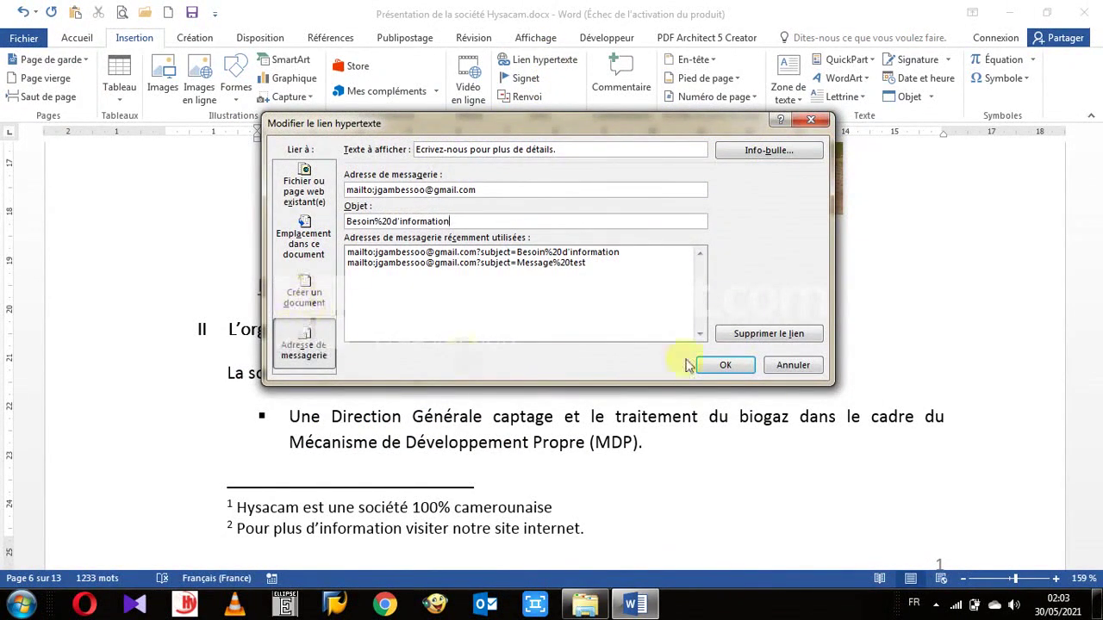
pyautogui.click(792, 365)
pyautogui.scroll(-2, 532, 353)
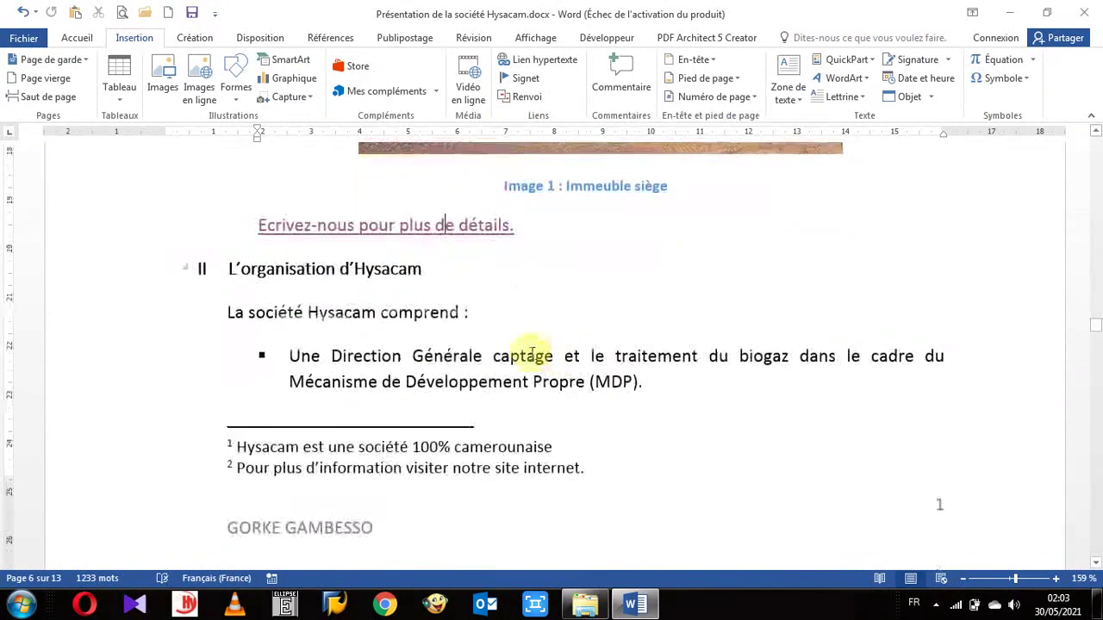
pyautogui.scroll(-2, 531, 353)
pyautogui.scroll(-4, 522, 351)
pyautogui.scroll(-3, 475, 312)
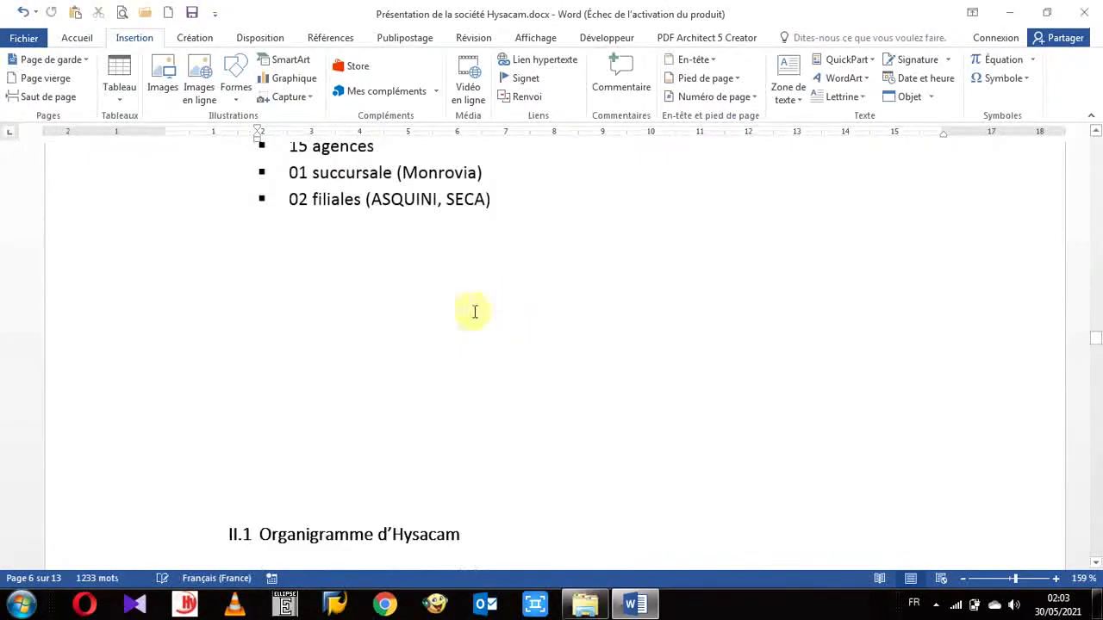
# Hyperlink the word SECA to a new document named 'Présentation de SECA'
pyautogui.doubleClick(454, 199)
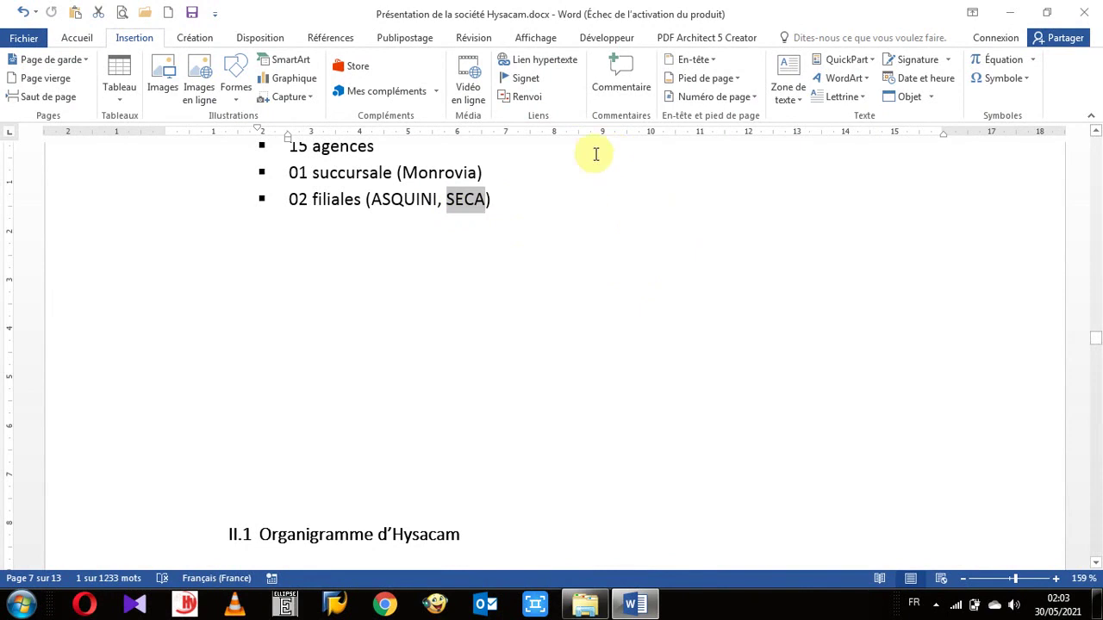
pyautogui.click(558, 67)
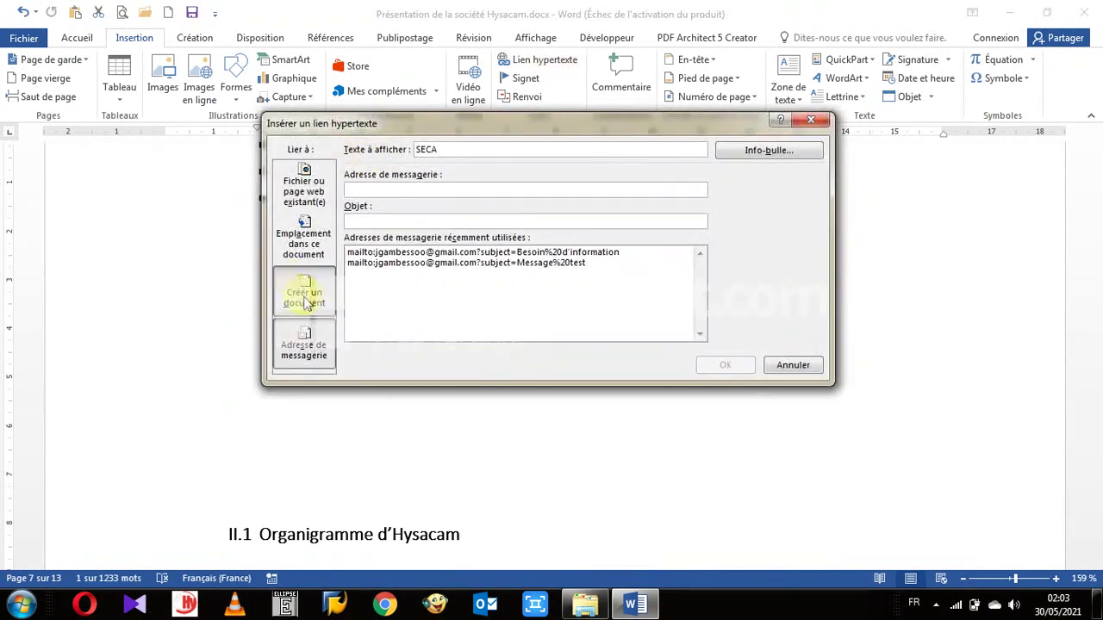
pyautogui.click(306, 301)
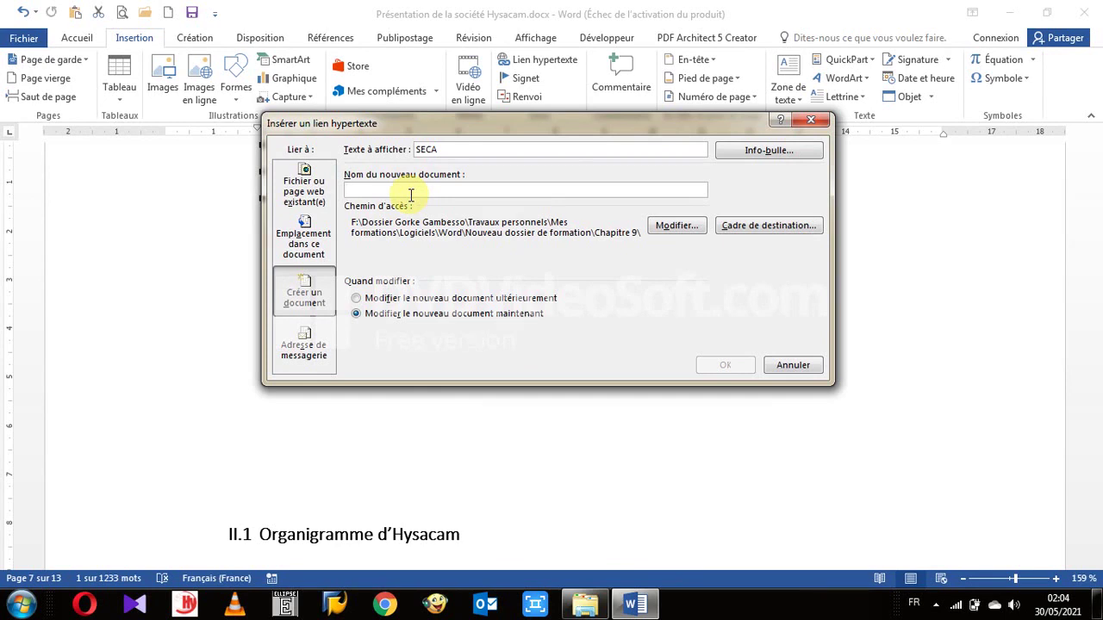
pyautogui.write('p')
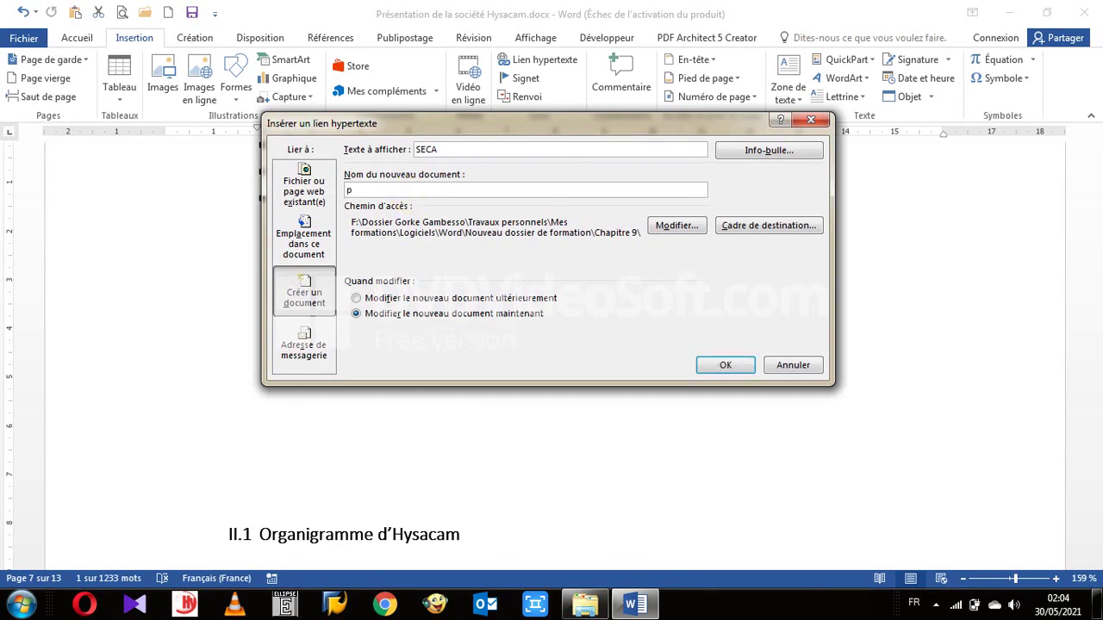
pyautogui.press('BackSpace')
pyautogui.write('Présentation de SECA')
pyautogui.click(722, 365)
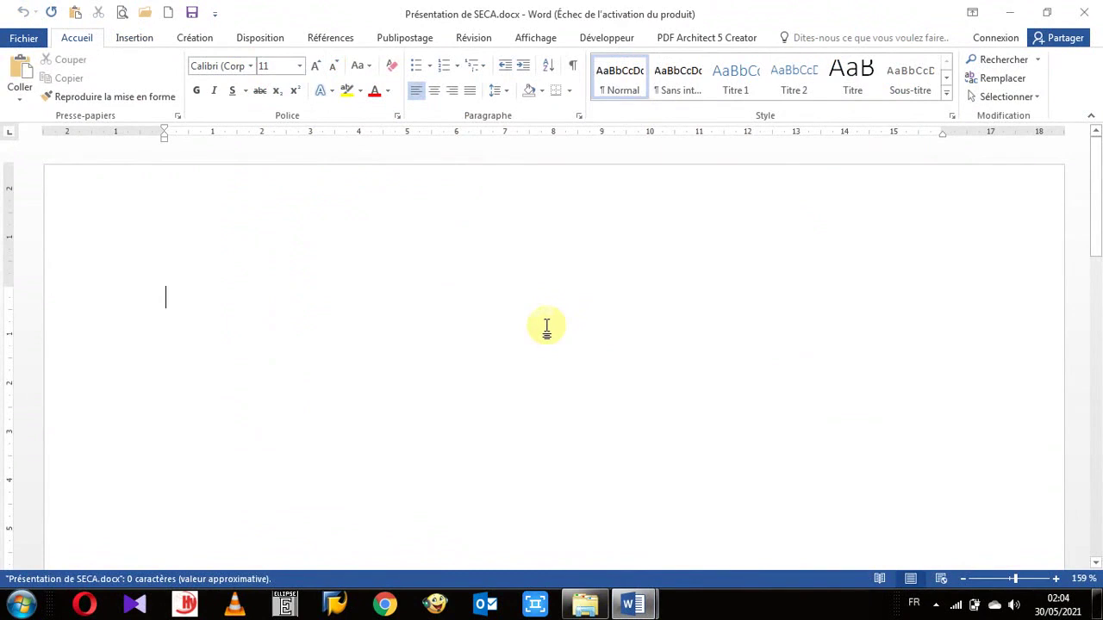
# Close Présentation de SECA, reopen it through the SECA link, close it again, and leave the link settings unchanged
pyautogui.scroll(-1, 552, 326)
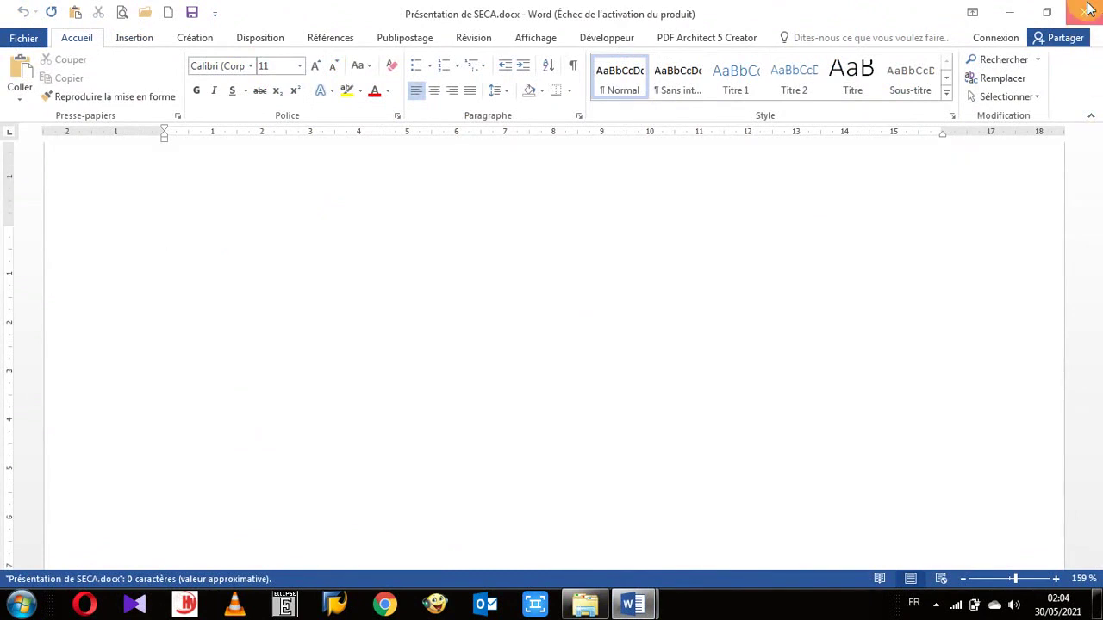
pyautogui.click(1088, 9)
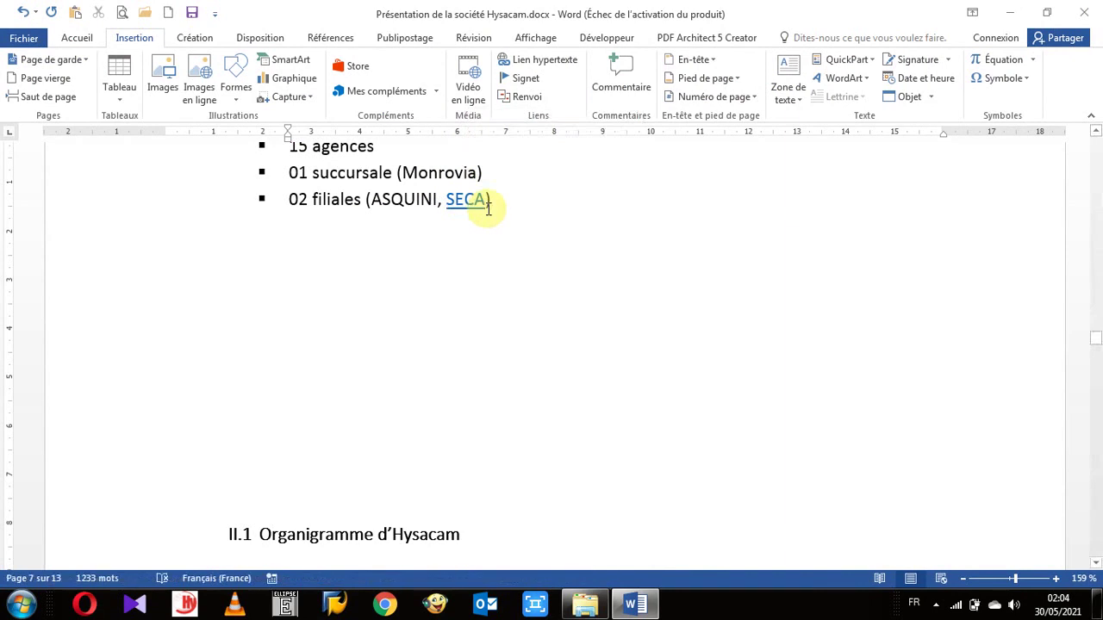
pyautogui.keyDown('ctrl'); pyautogui.click(466, 200); pyautogui.keyUp('ctrl')
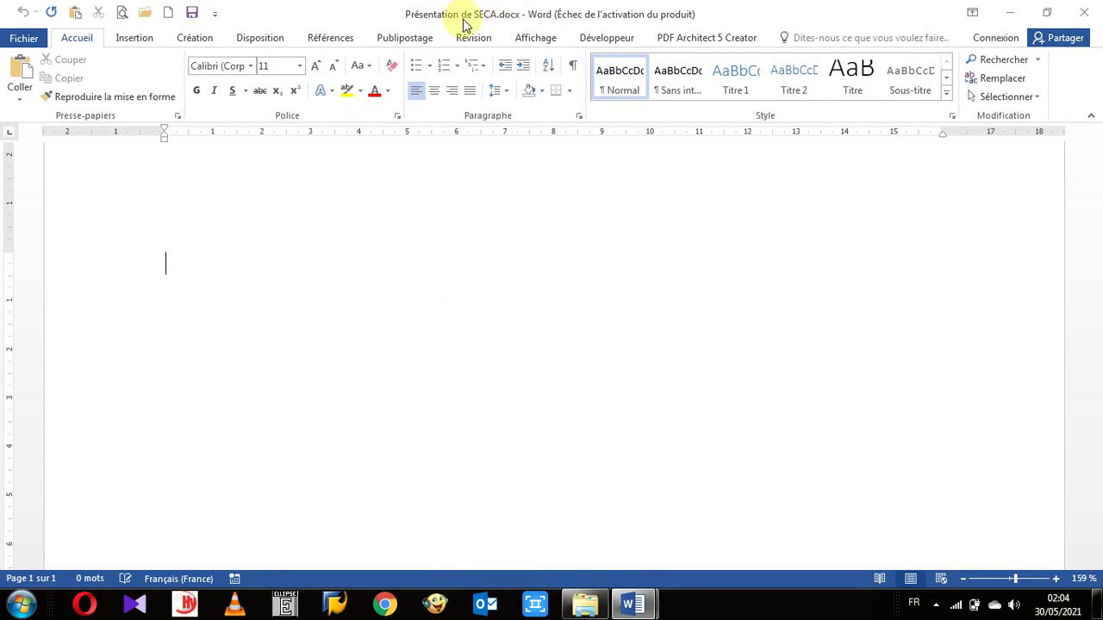
pyautogui.click(1083, 22)
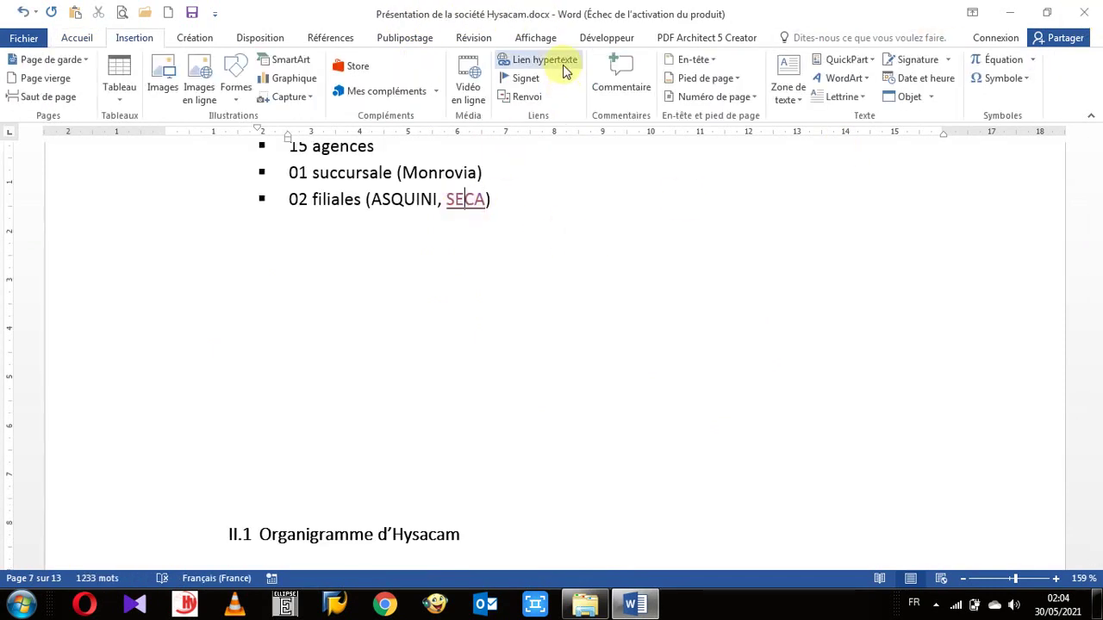
pyautogui.click(538, 62)
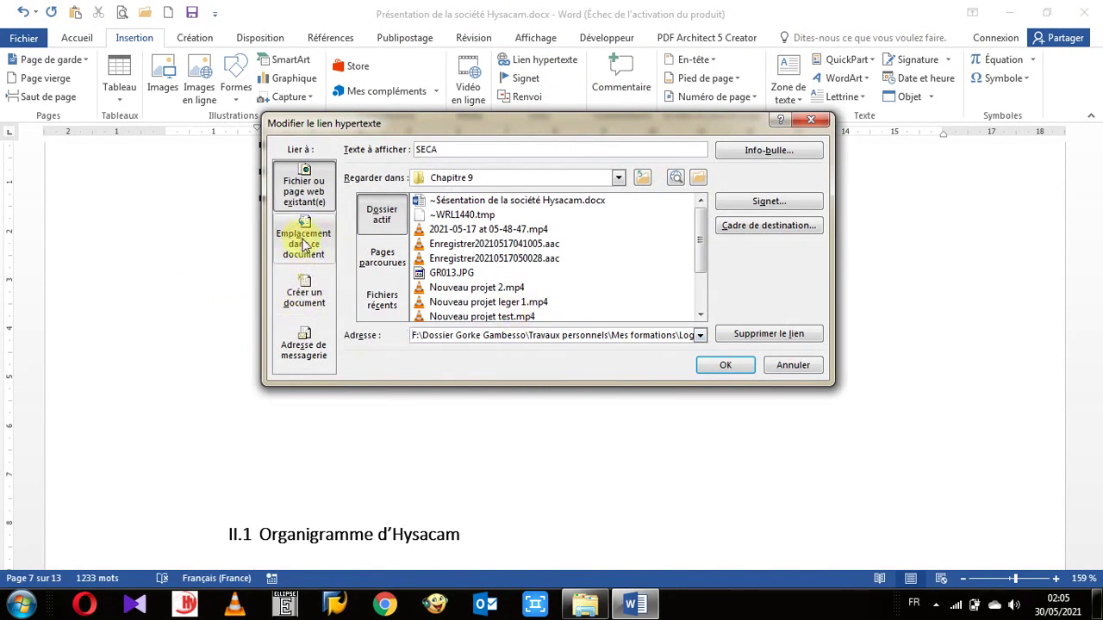
pyautogui.click(794, 366)
# On page 5, remove the indent from the line below the INTRODUCTION heading
pyautogui.scroll(4, 535, 302)
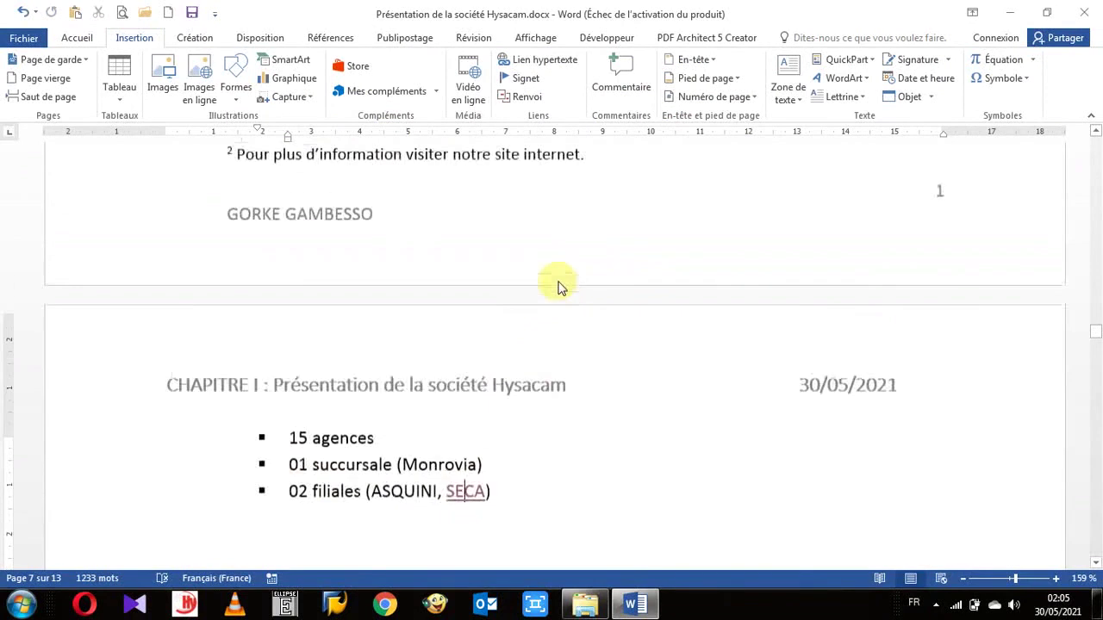
pyautogui.scroll(3, 1034, 482)
pyautogui.scroll(3, 1008, 457)
pyautogui.scroll(4, 913, 435)
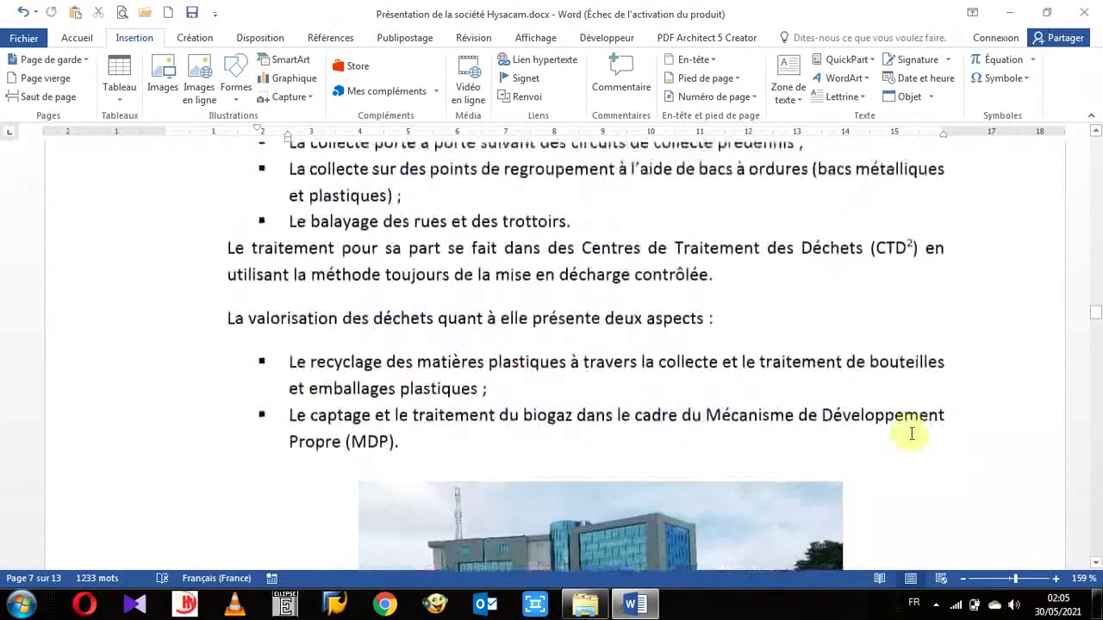
pyautogui.scroll(4, 909, 435)
pyautogui.scroll(3, 900, 431)
pyautogui.scroll(2, 896, 435)
pyautogui.scroll(2, 896, 435)
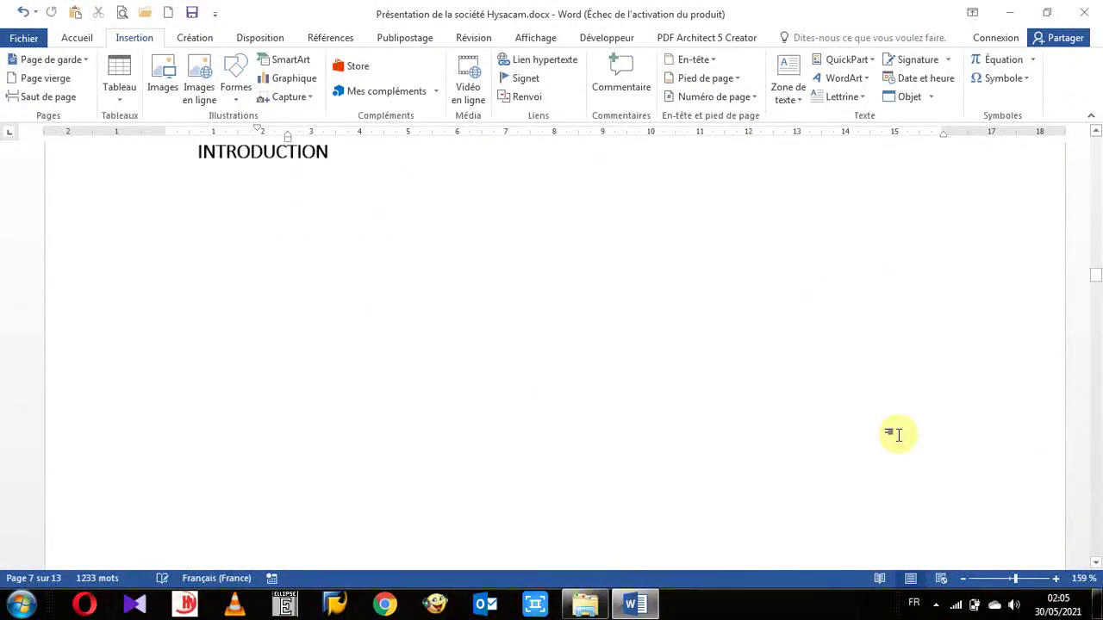
pyautogui.scroll(3, 896, 435)
pyautogui.scroll(3, 896, 435)
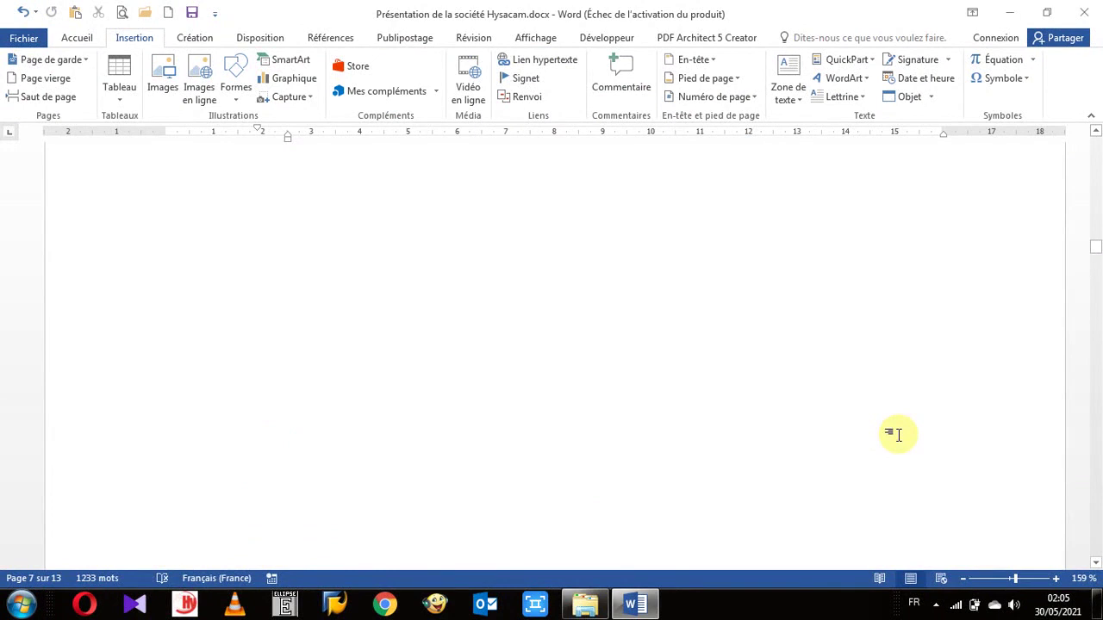
pyautogui.scroll(-5, 897, 435)
pyautogui.scroll(3, 896, 435)
pyautogui.scroll(2, 897, 435)
pyautogui.scroll(-2, 900, 439)
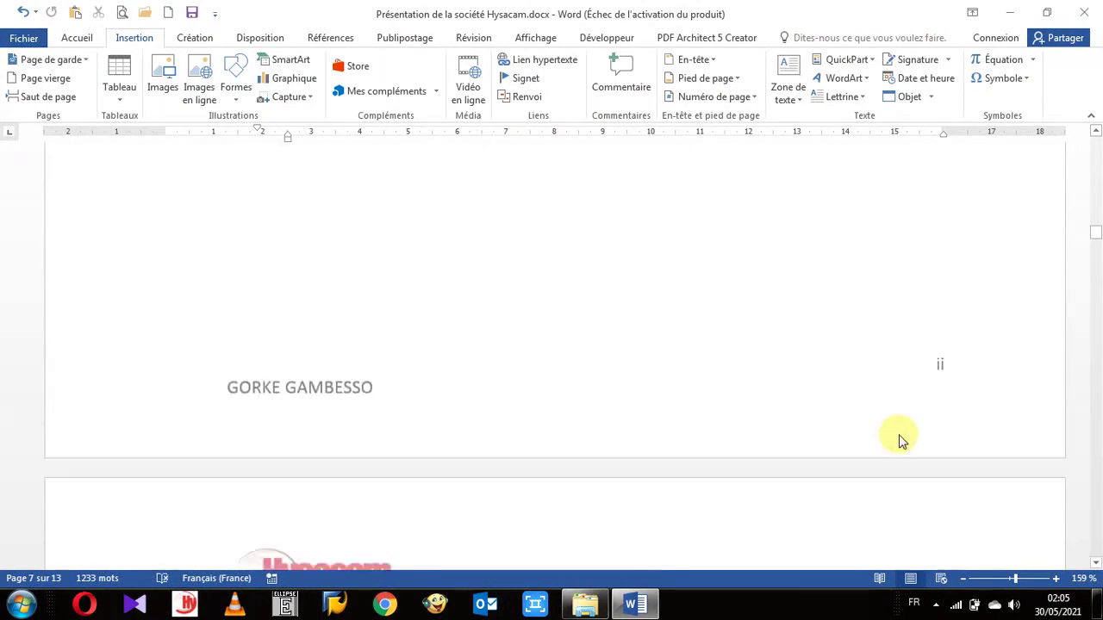
pyautogui.scroll(3, 900, 439)
pyautogui.scroll(-4, 897, 435)
pyautogui.scroll(-3, 896, 435)
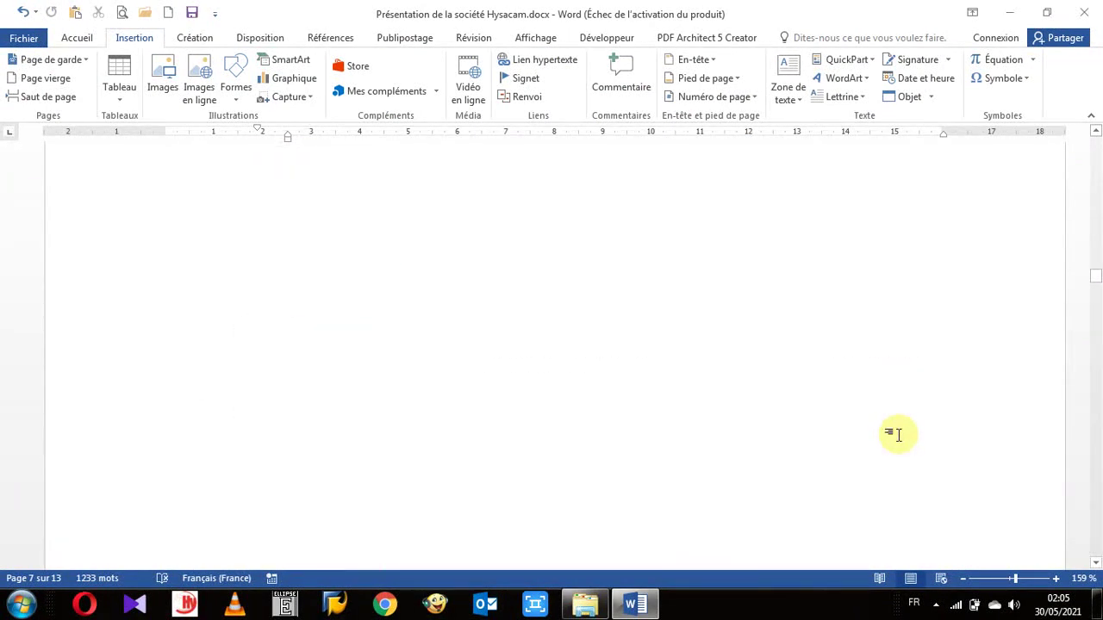
pyautogui.scroll(3, 896, 435)
pyautogui.scroll(1, 896, 435)
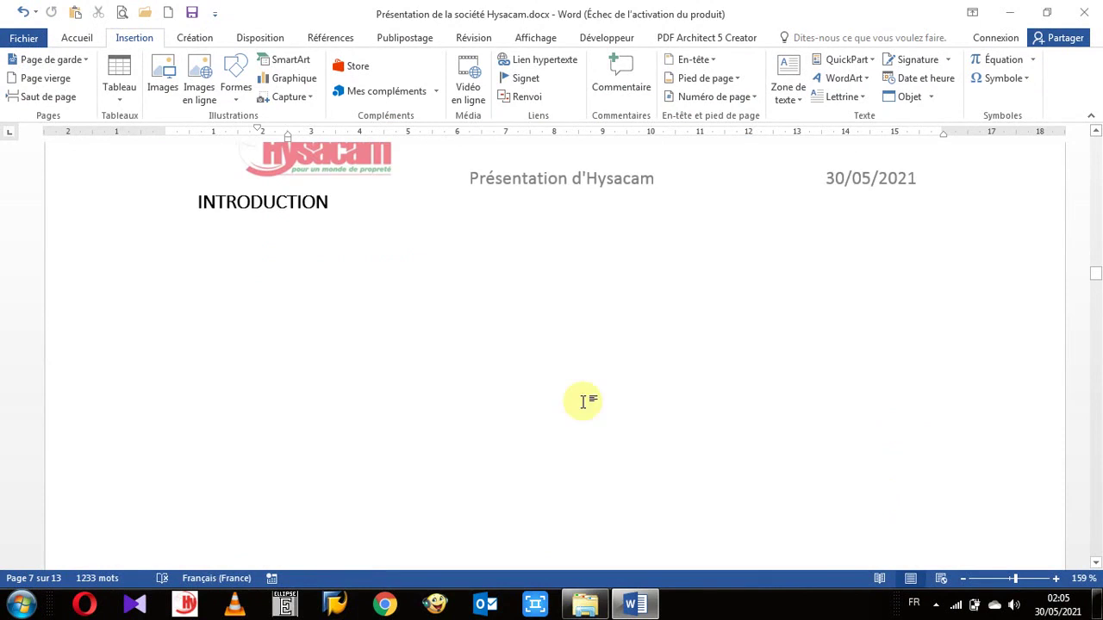
pyautogui.click(256, 276)
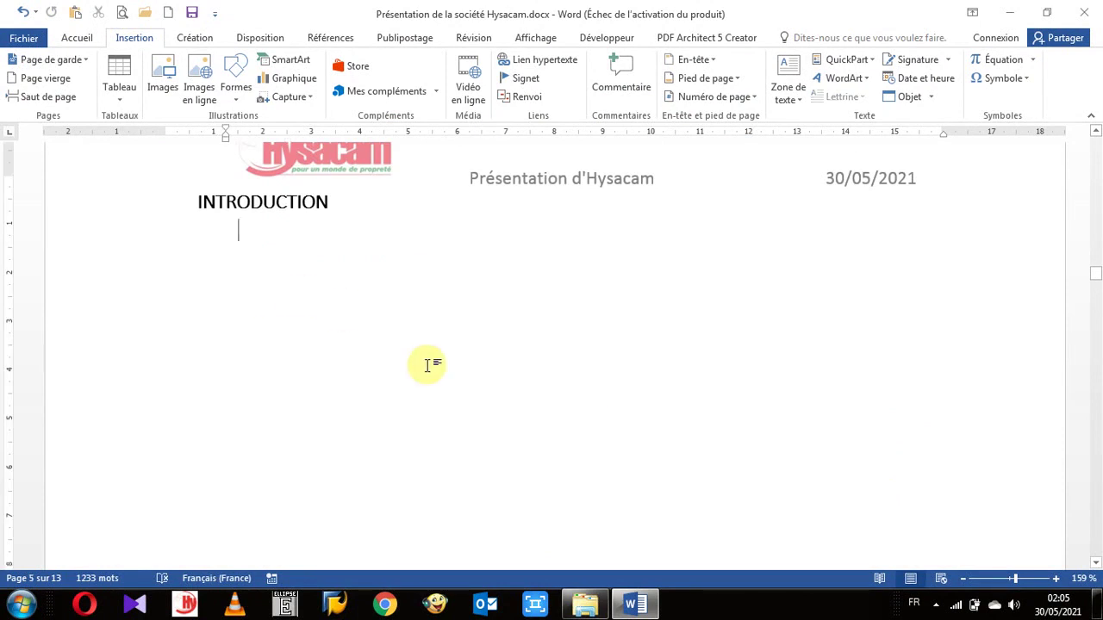
pyautogui.press('BackSpace')
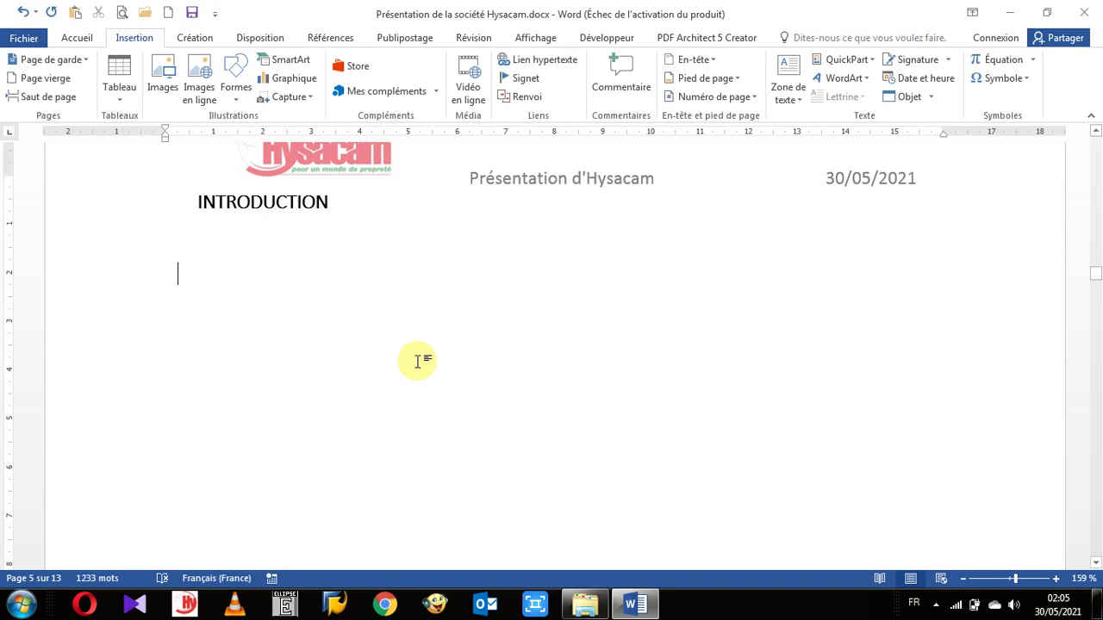
# Type 'Voir conclusion' under INTRODUCTION and fix the 'clonclusion' typo
pyautogui.press('Return')
pyautogui.write('V')
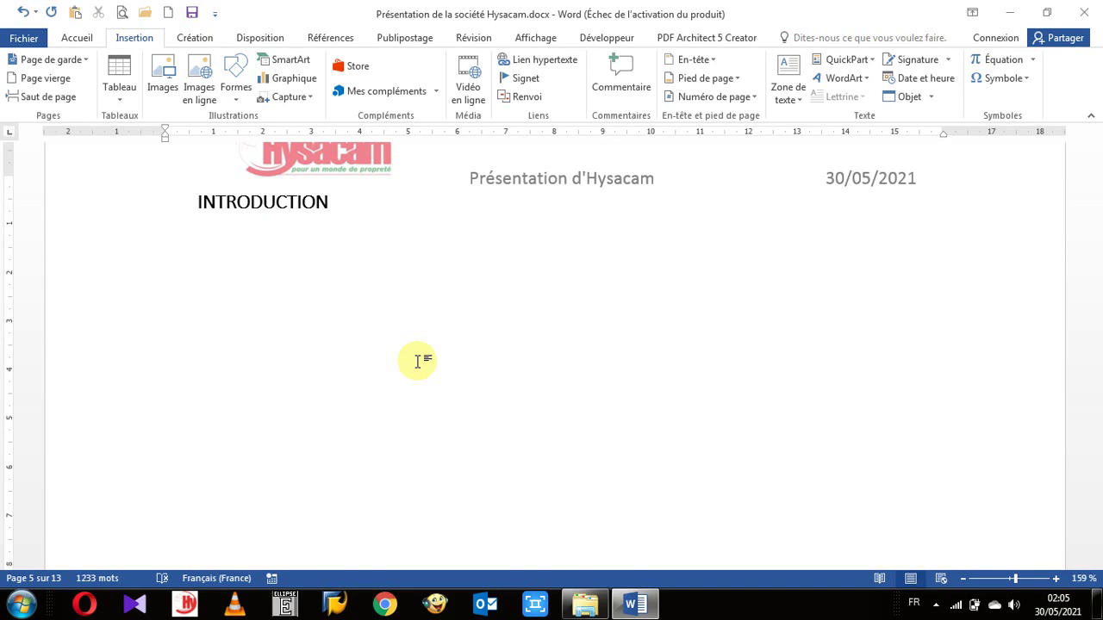
pyautogui.press('Return')
pyautogui.write('Voir clonclusion')
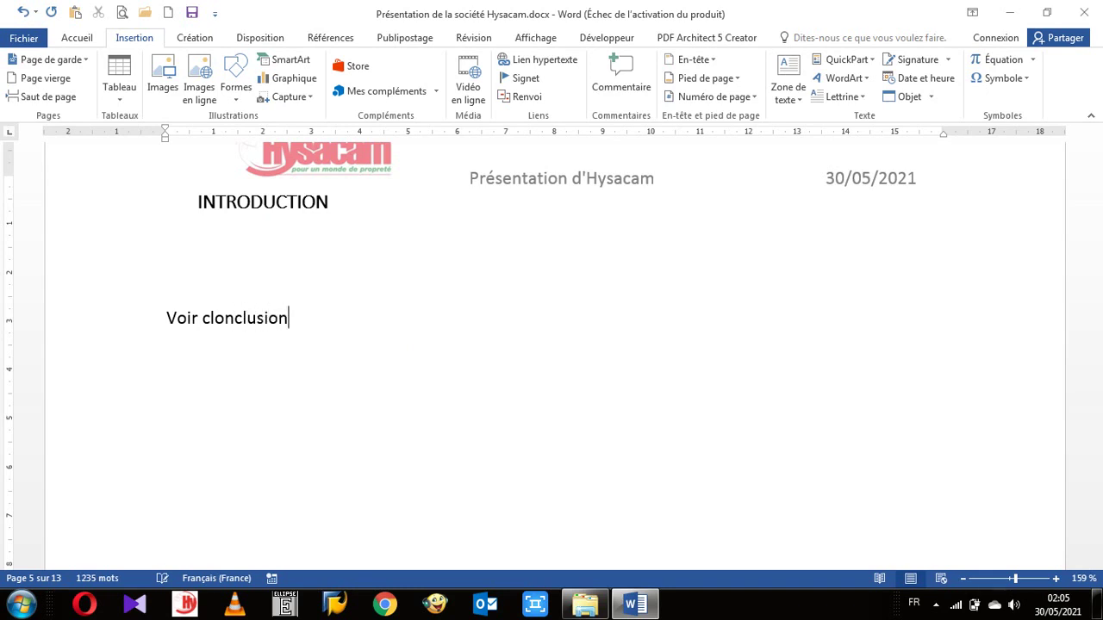
pyautogui.click(214, 319)
pyautogui.press('BackSpace')
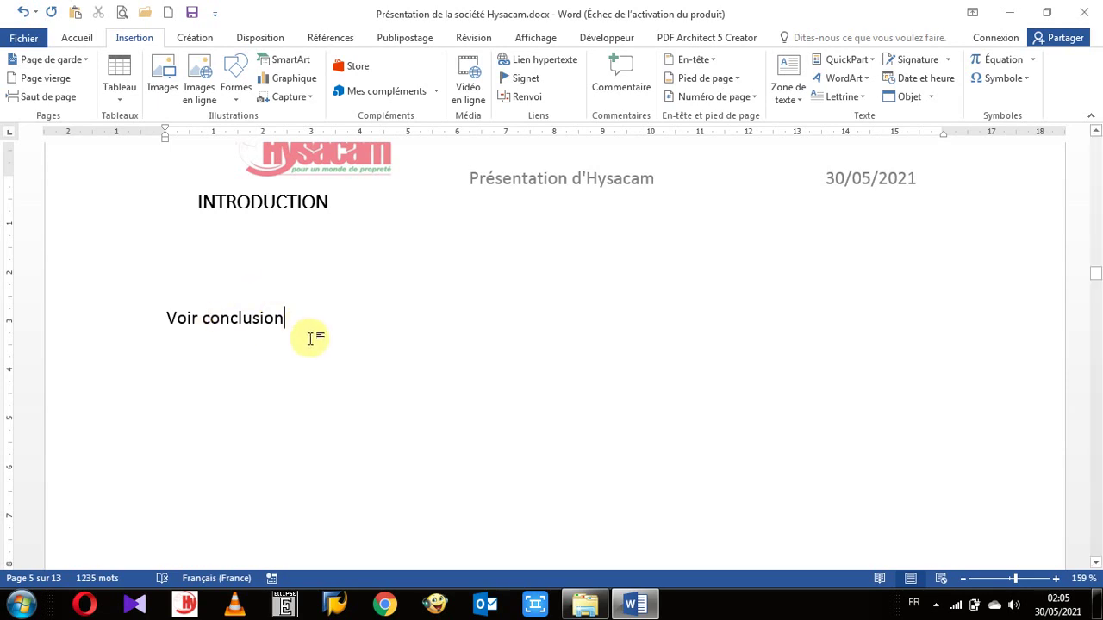
pyautogui.scroll(3, 306, 336)
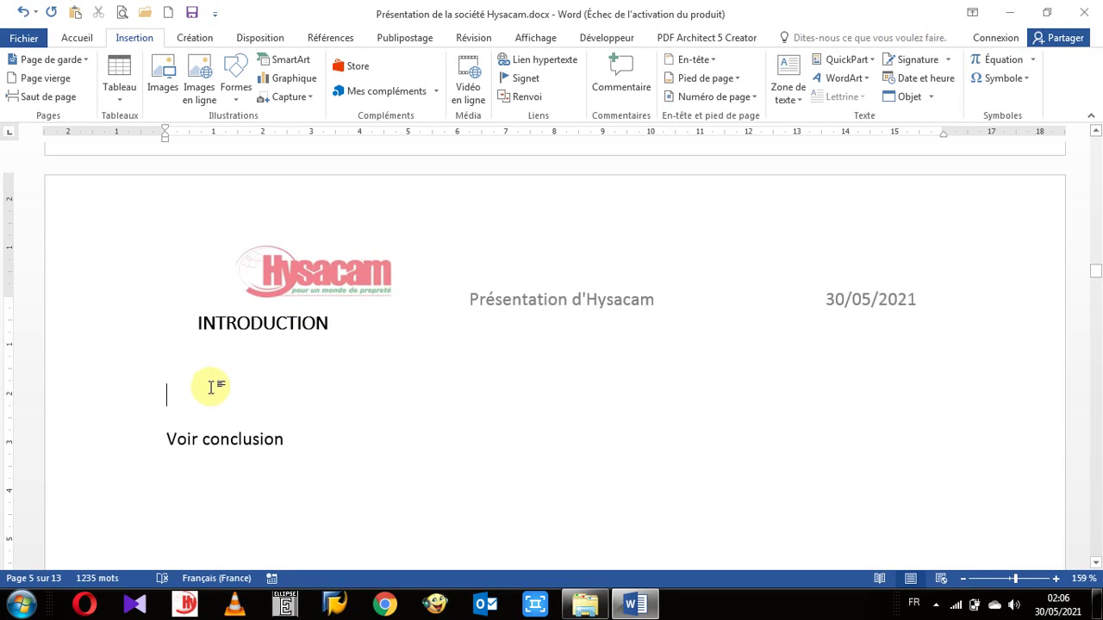
pyautogui.scroll(-3, 364, 398)
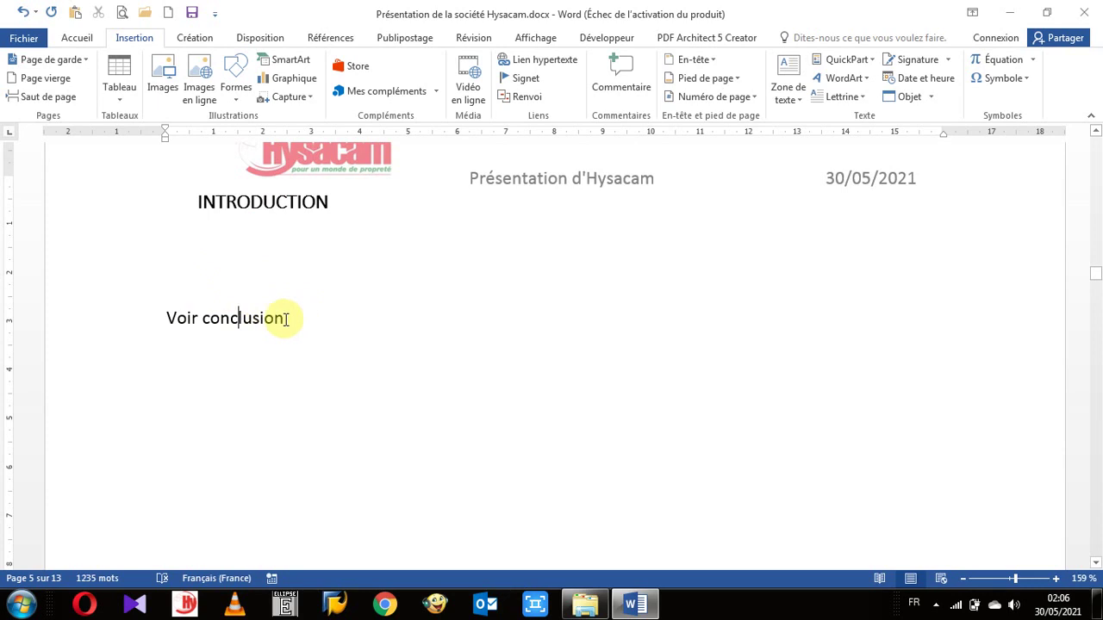
pyautogui.moveTo(284, 319); pyautogui.dragTo(136, 320)
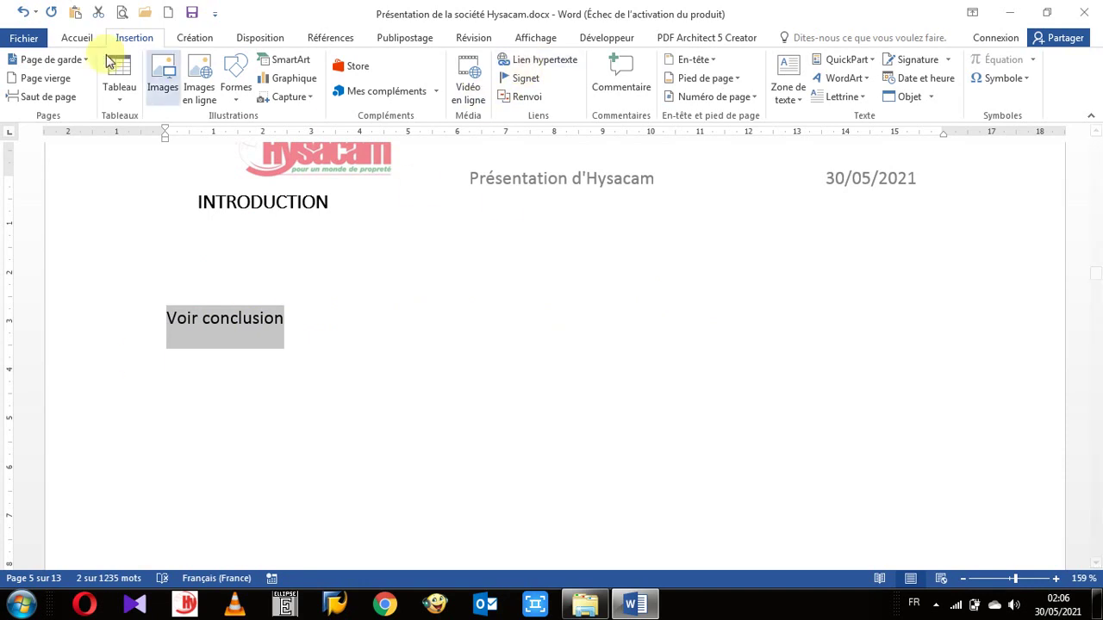
pyautogui.click(543, 62)
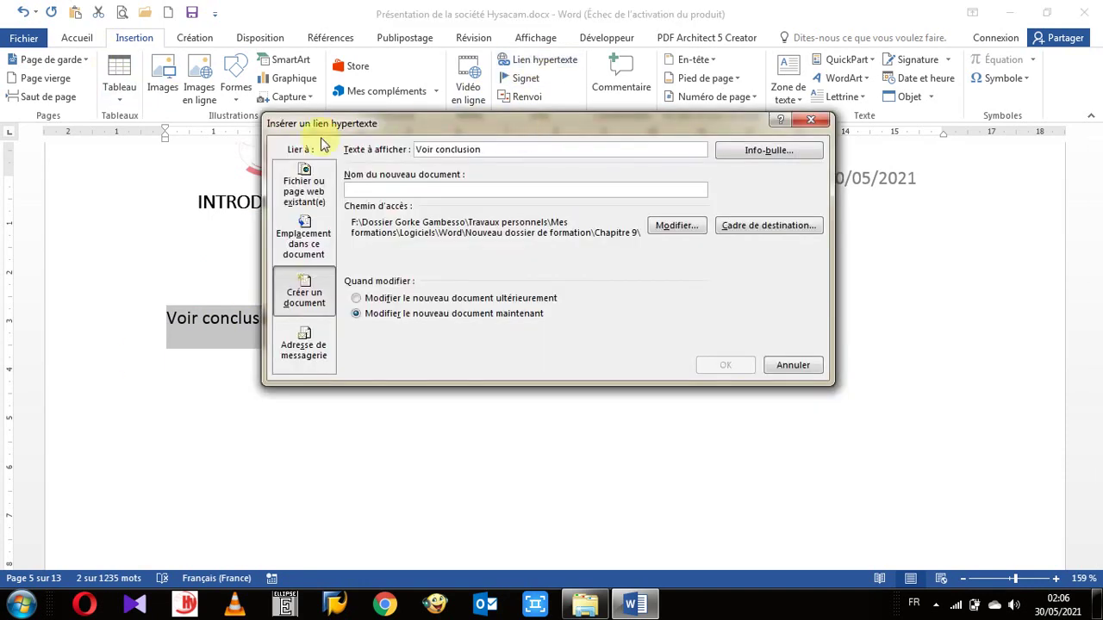
pyautogui.click(303, 256)
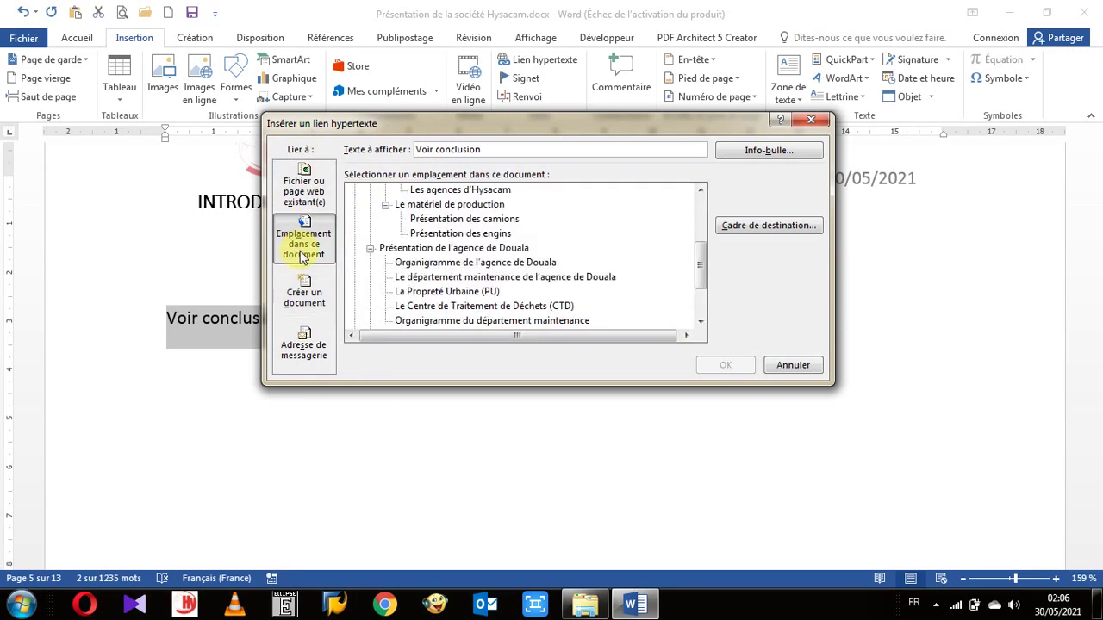
pyautogui.moveTo(698, 274); pyautogui.dragTo(703, 219)
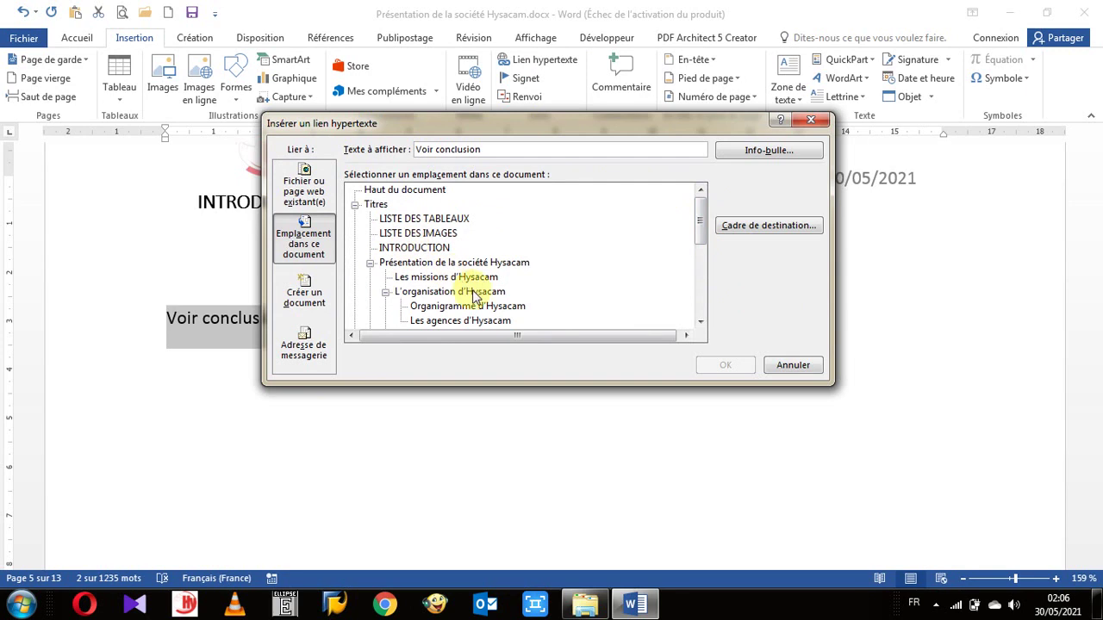
pyautogui.moveTo(703, 222); pyautogui.dragTo(700, 315)
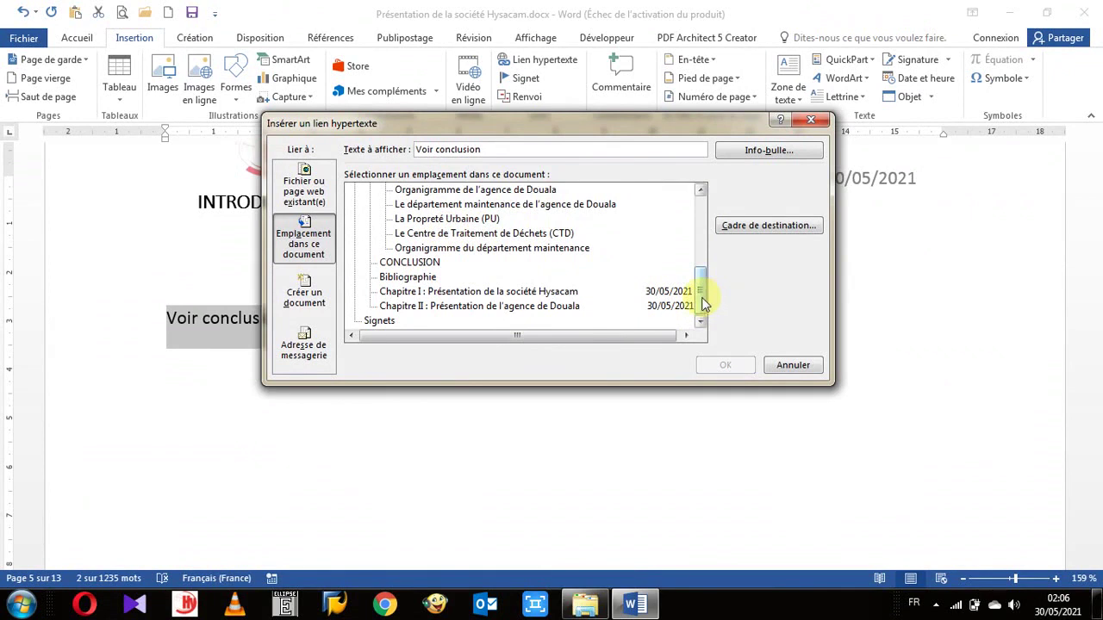
pyautogui.moveTo(703, 297); pyautogui.dragTo(703, 222)
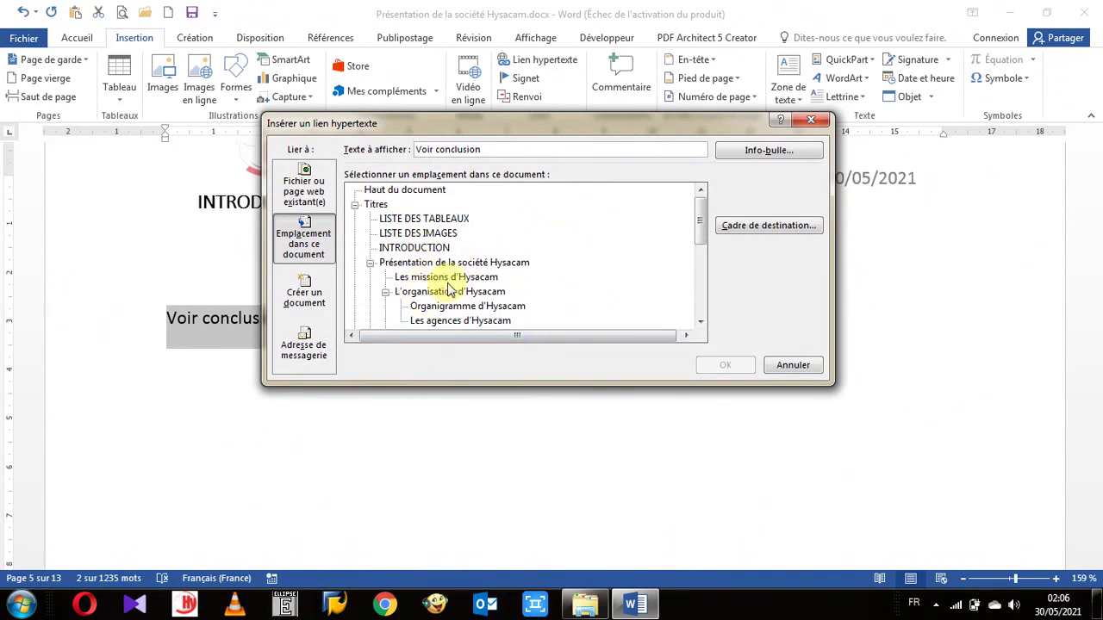
pyautogui.click(700, 321)
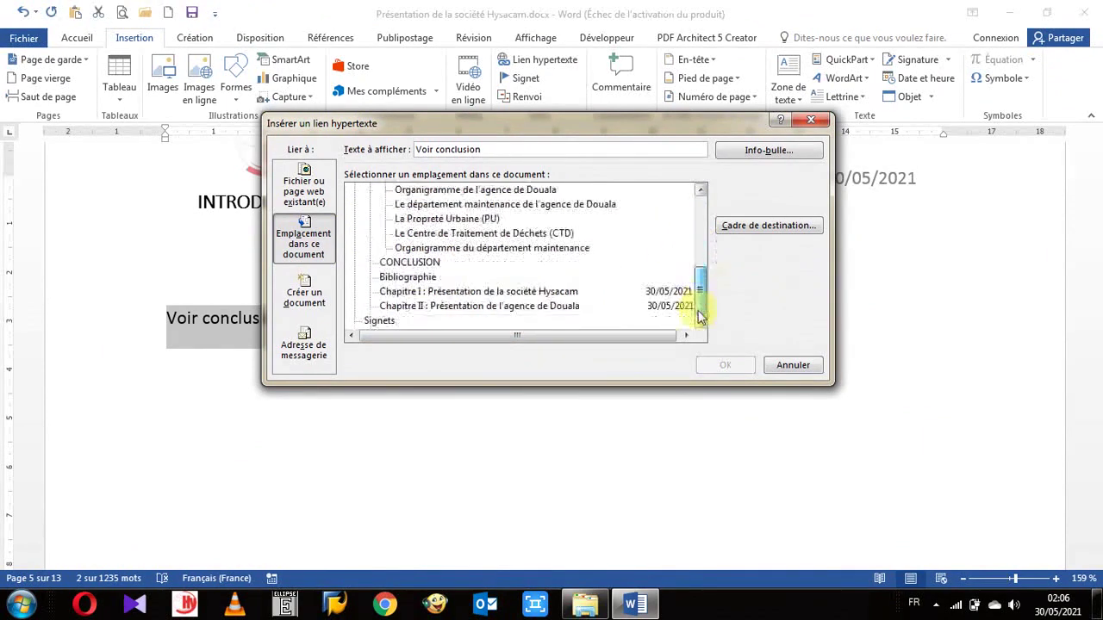
pyautogui.click(420, 262)
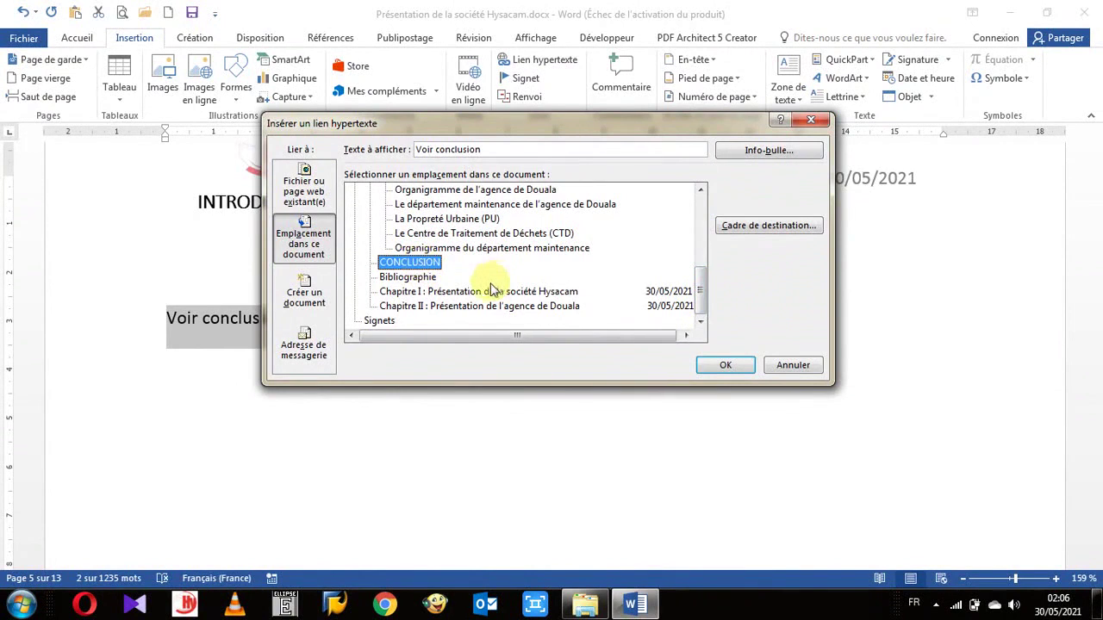
pyautogui.click(724, 367)
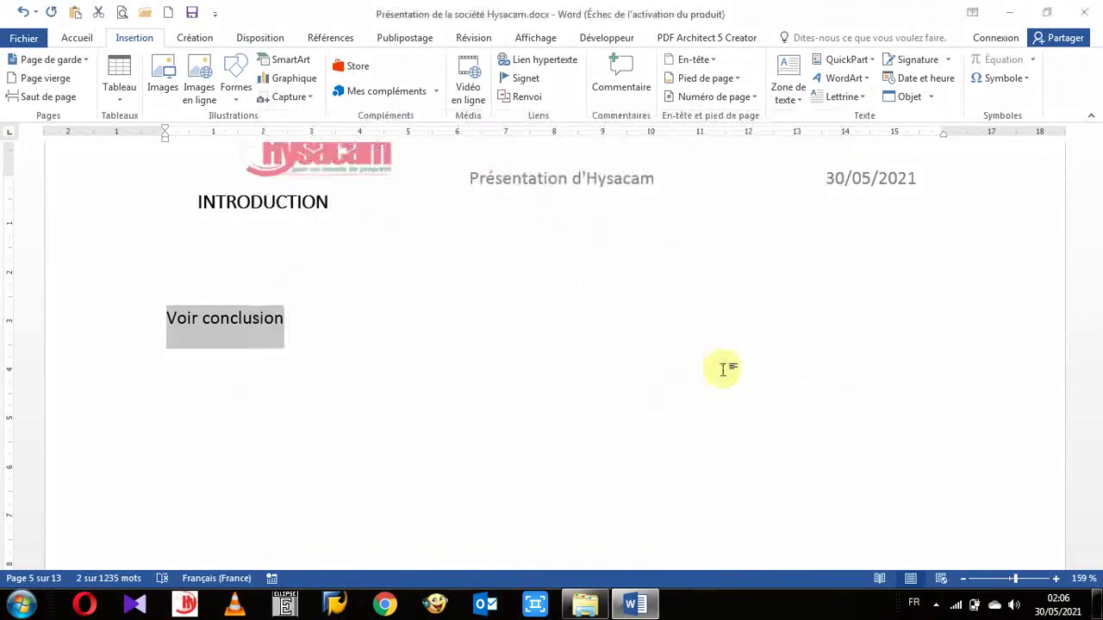
pyautogui.scroll(-2, 544, 383)
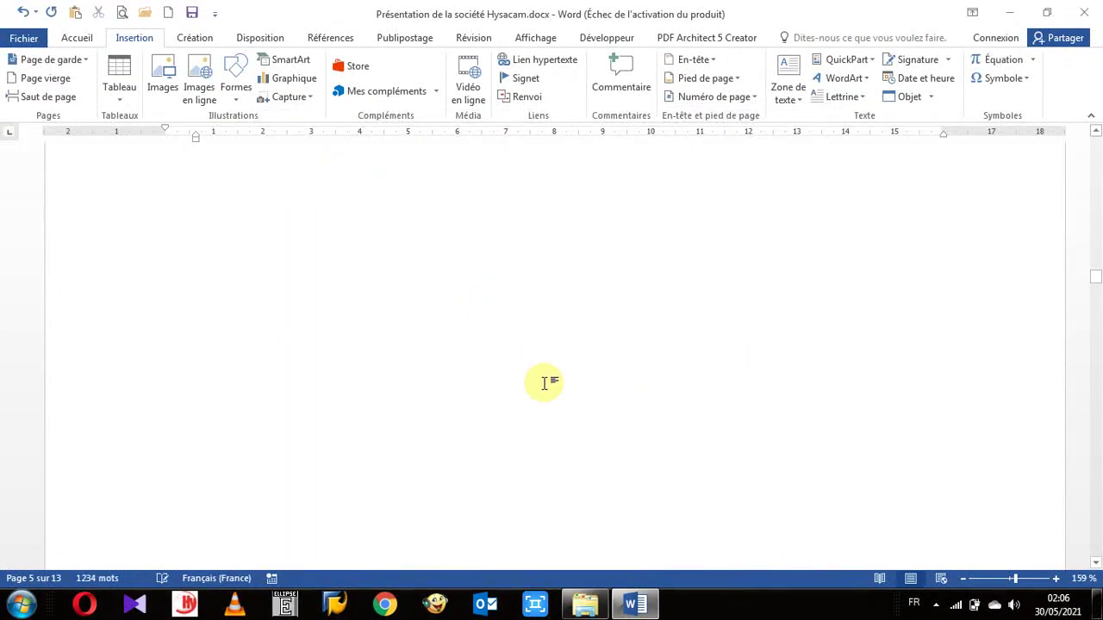
pyautogui.scroll(-2, 544, 383)
pyautogui.scroll(-2, 545, 384)
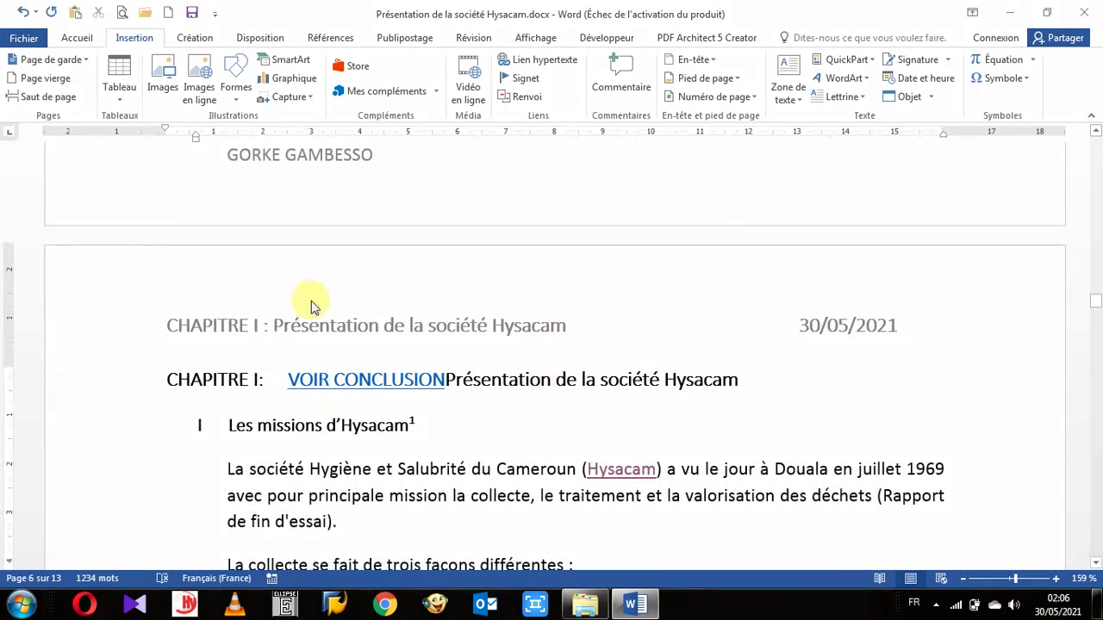
# Cancel the misplaced link, then hyperlink the word 'conclusion' to the CONCLUSION heading
pyautogui.keyDown('ctrl'); pyautogui.click(366, 379); pyautogui.keyUp('ctrl')
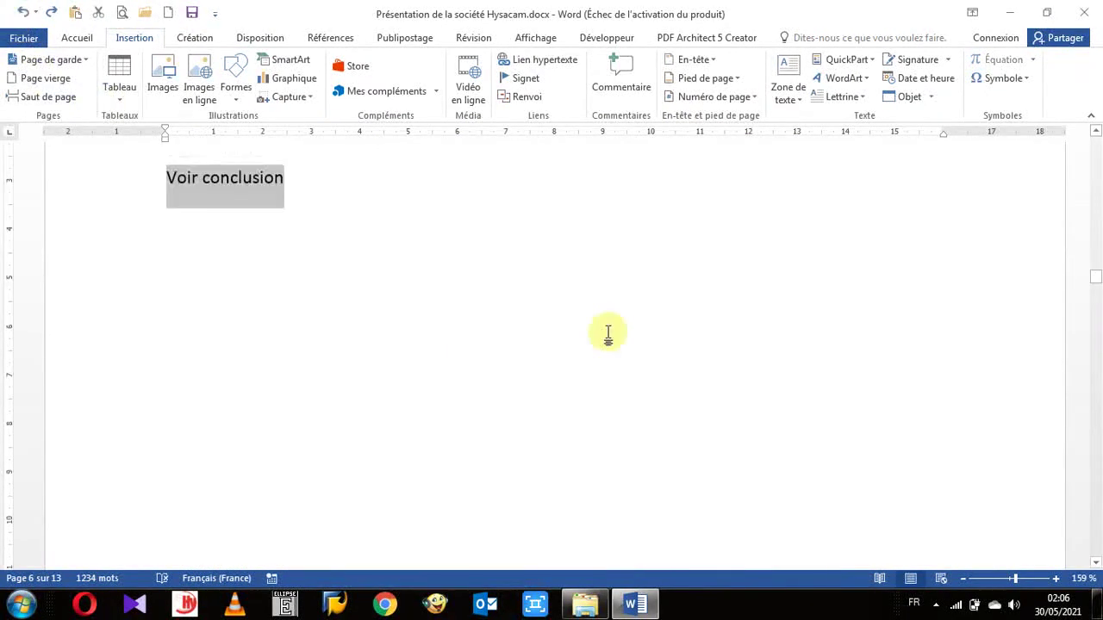
pyautogui.click(284, 181)
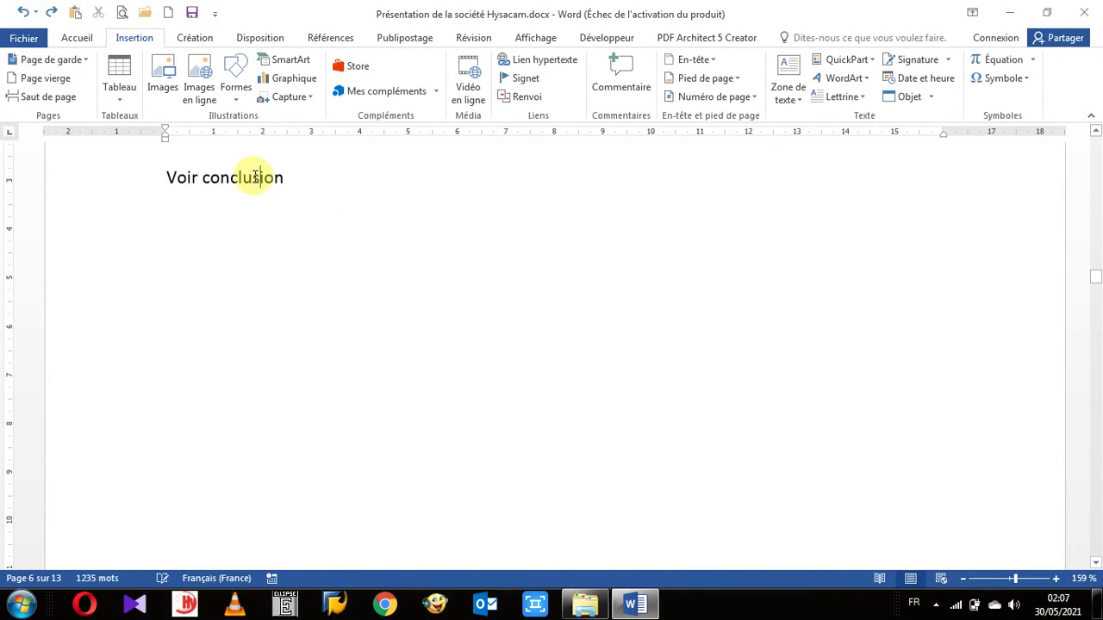
pyautogui.doubleClick(256, 176)
pyautogui.click(543, 72)
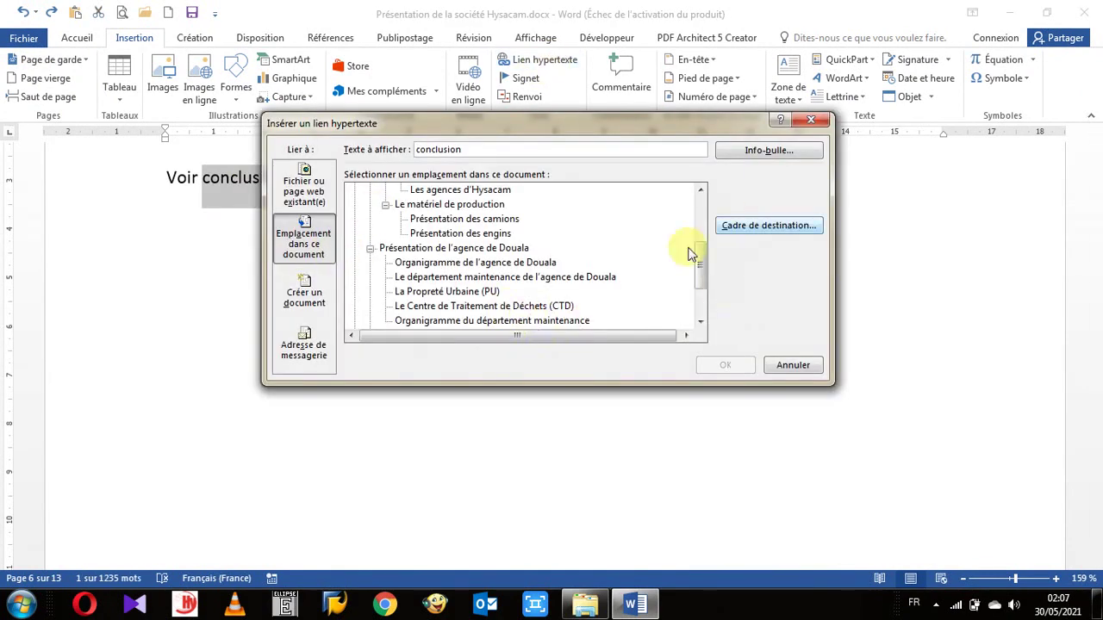
pyautogui.moveTo(703, 271); pyautogui.dragTo(702, 295)
pyautogui.click(414, 263)
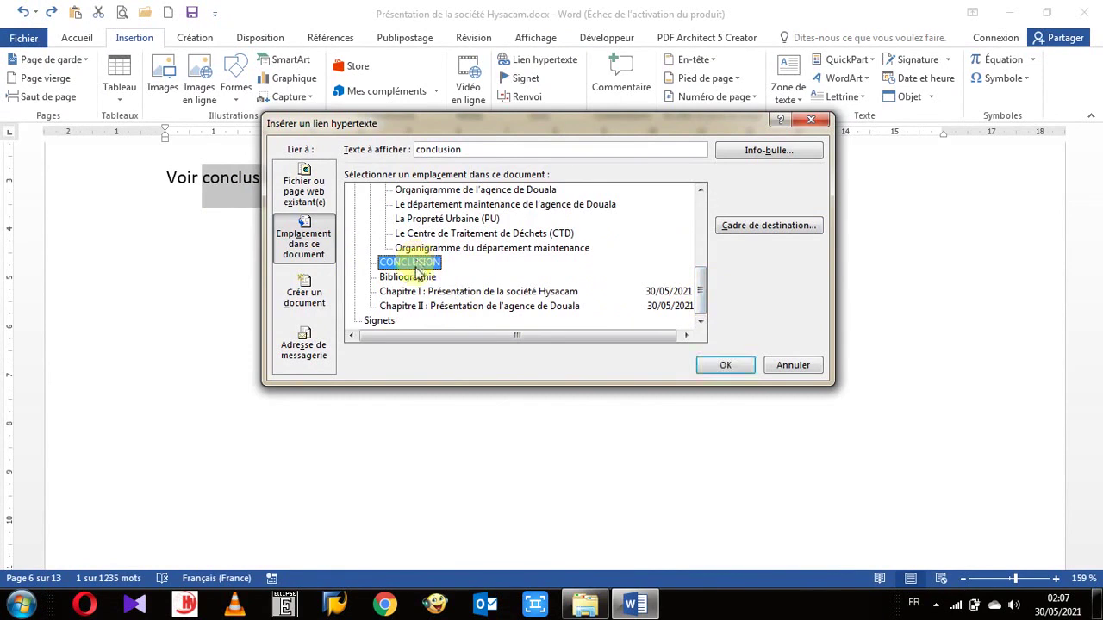
pyautogui.click(715, 366)
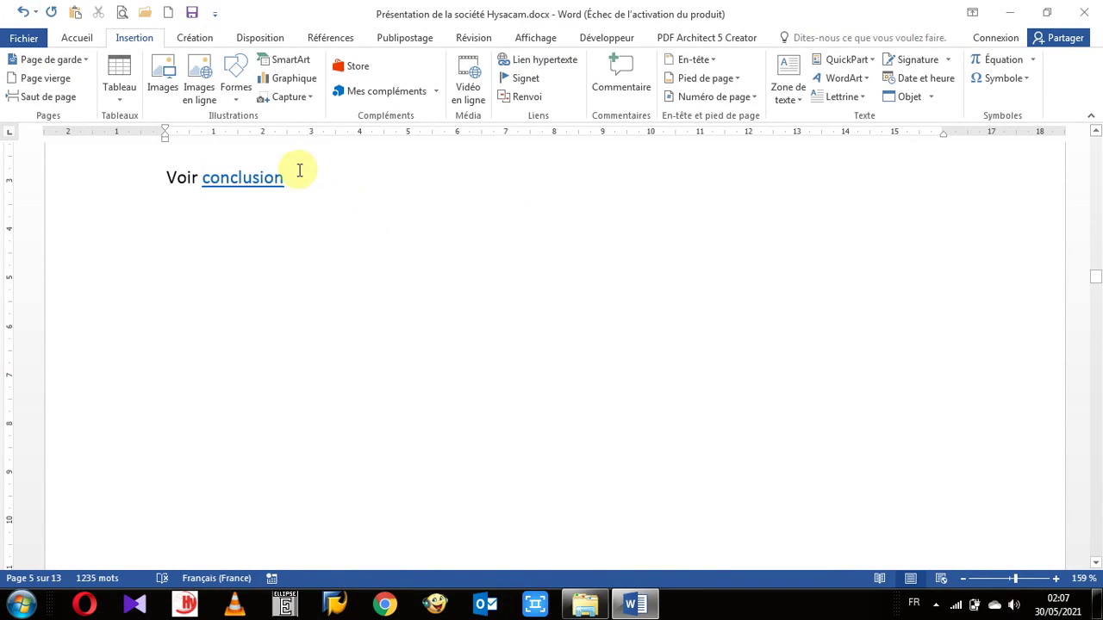
pyautogui.keyDown('ctrl'); pyautogui.click(248, 182); pyautogui.keyUp('ctrl')
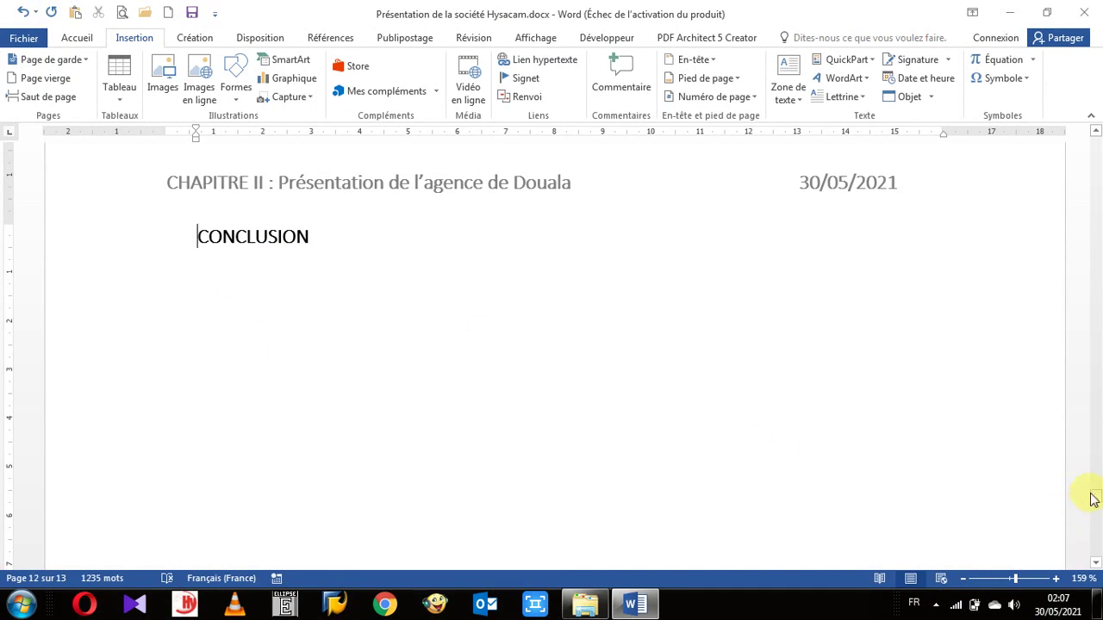
pyautogui.moveTo(1093, 500); pyautogui.dragTo(1094, 146)
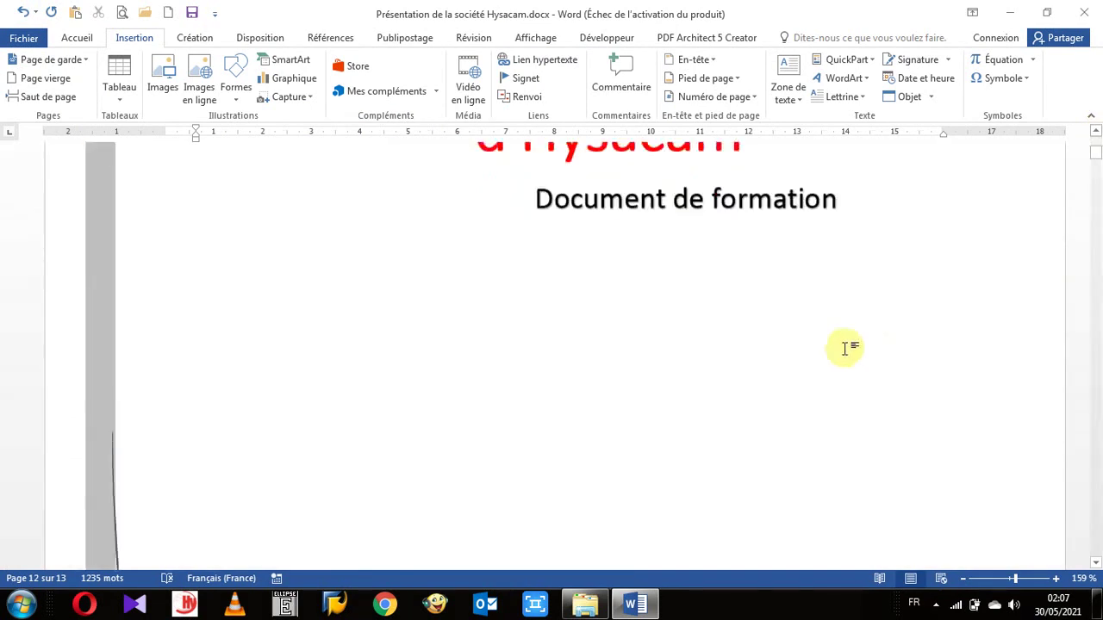
pyautogui.scroll(-5, 497, 492)
pyautogui.scroll(-10, 413, 517)
pyautogui.scroll(-10, 414, 520)
pyautogui.scroll(-5, 411, 514)
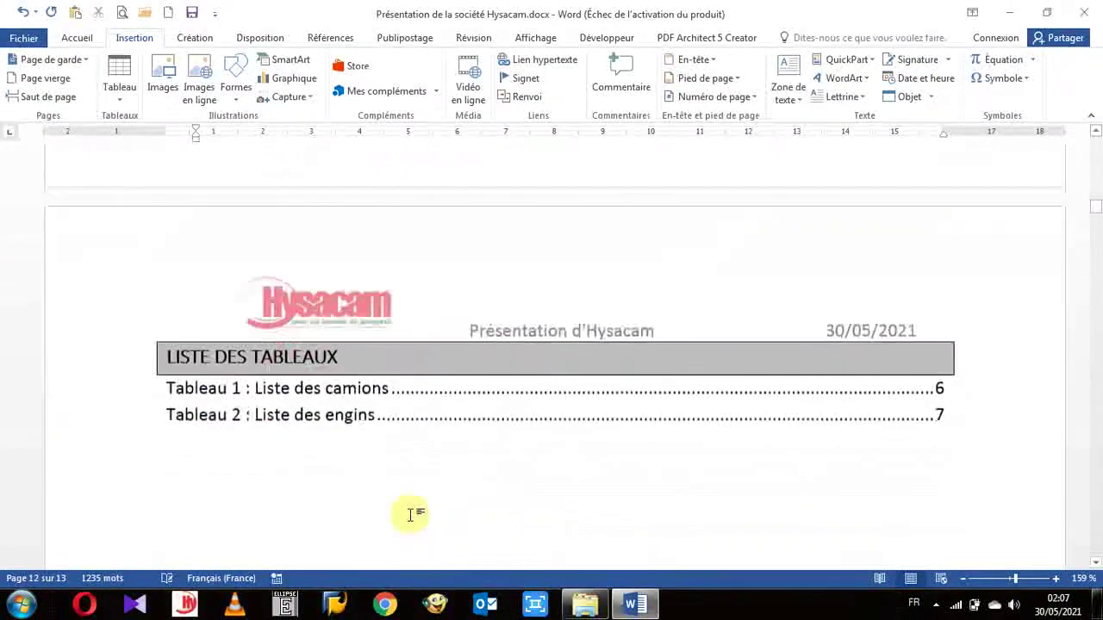
pyautogui.scroll(-5, 411, 514)
pyautogui.scroll(-5, 411, 514)
pyautogui.scroll(-5, 411, 515)
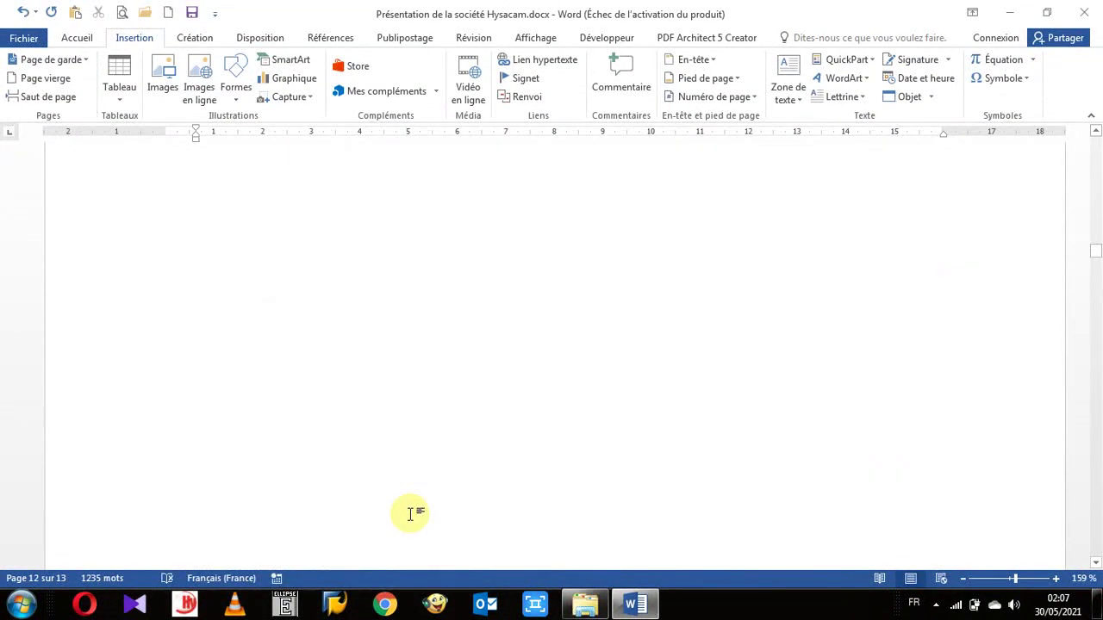
pyautogui.scroll(-5, 411, 514)
pyautogui.scroll(-5, 411, 514)
pyautogui.scroll(-5, 410, 515)
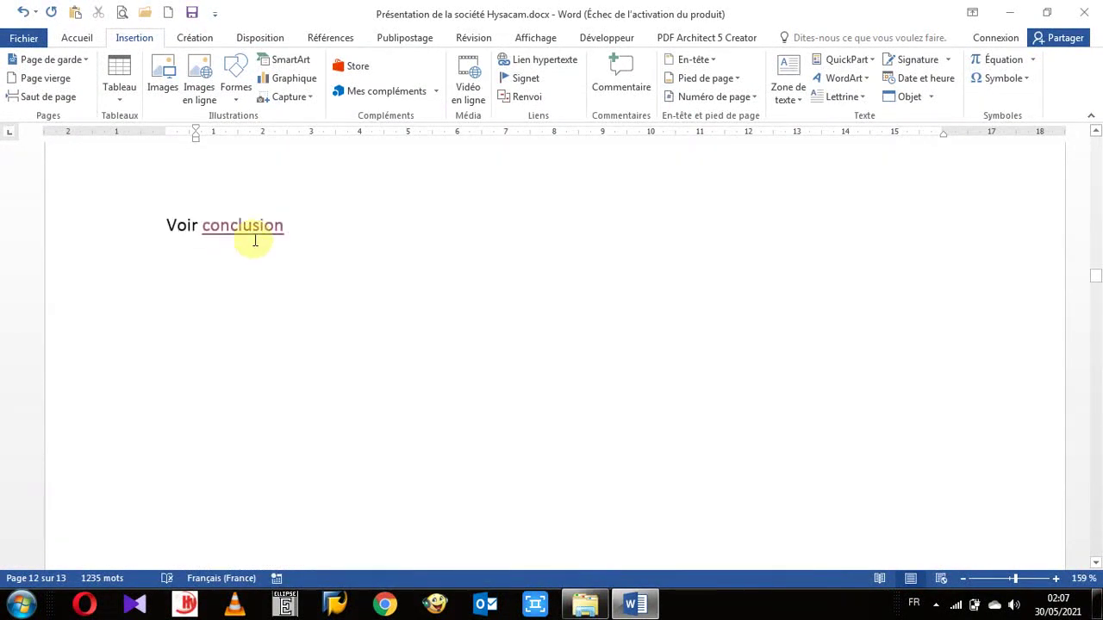
pyautogui.moveTo(242, 225)
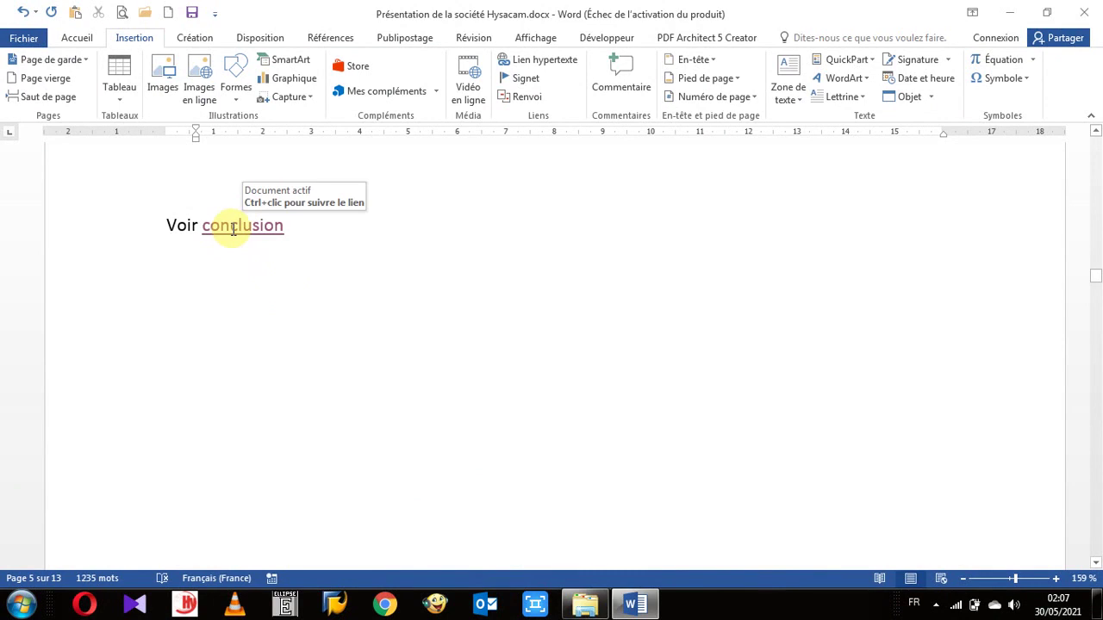
# Remove the hyperlink from 'conclusion' and select the word again
pyautogui.rightClick(234, 231)
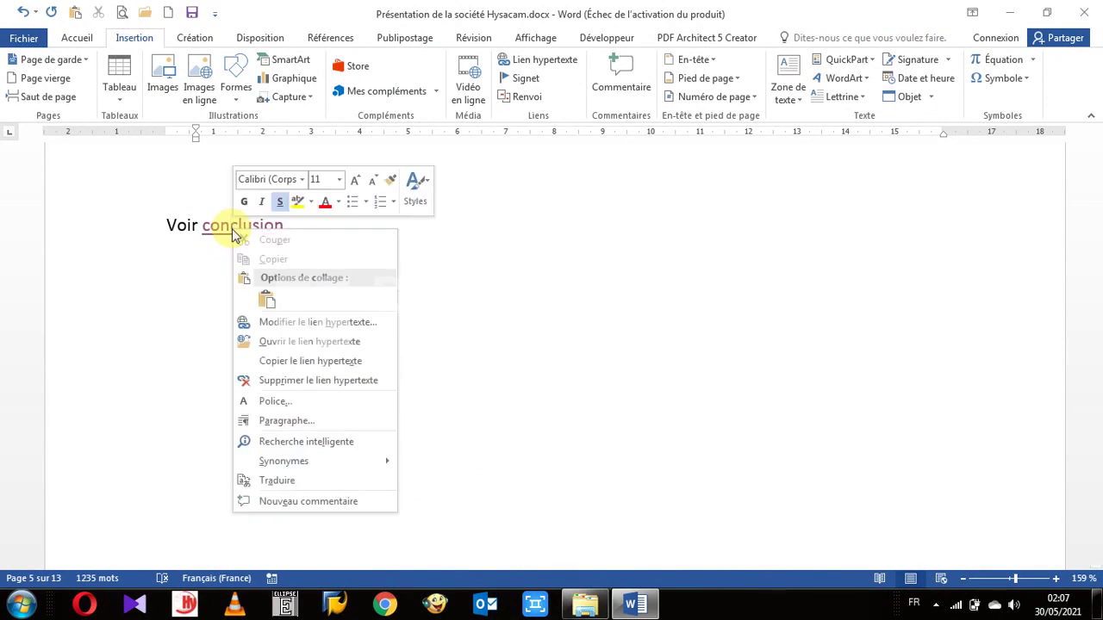
pyautogui.click(278, 382)
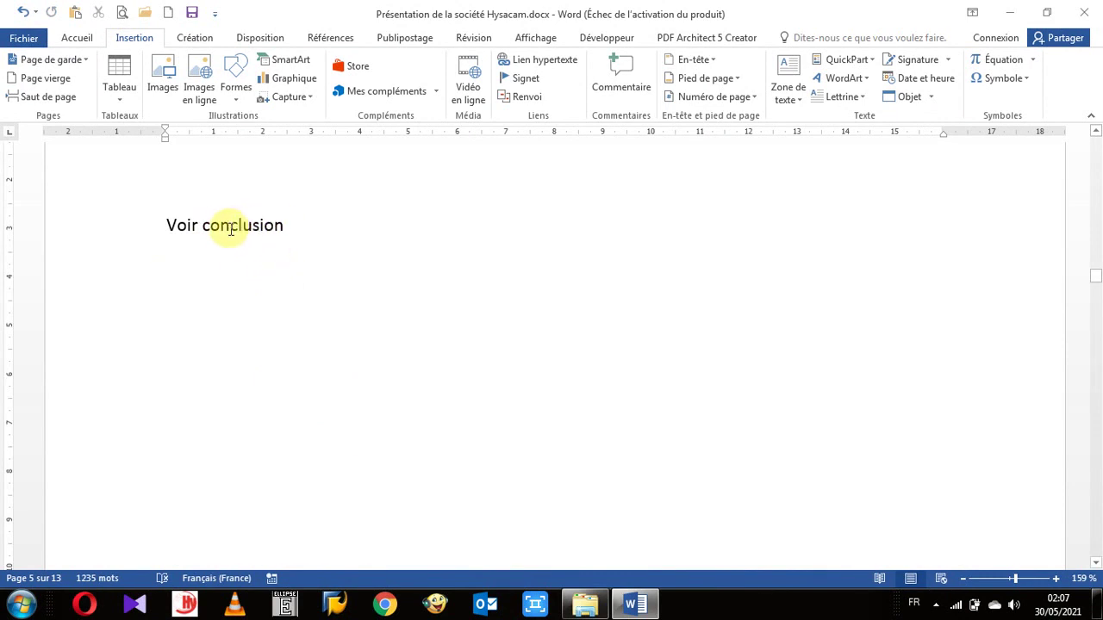
pyautogui.doubleClick(237, 225)
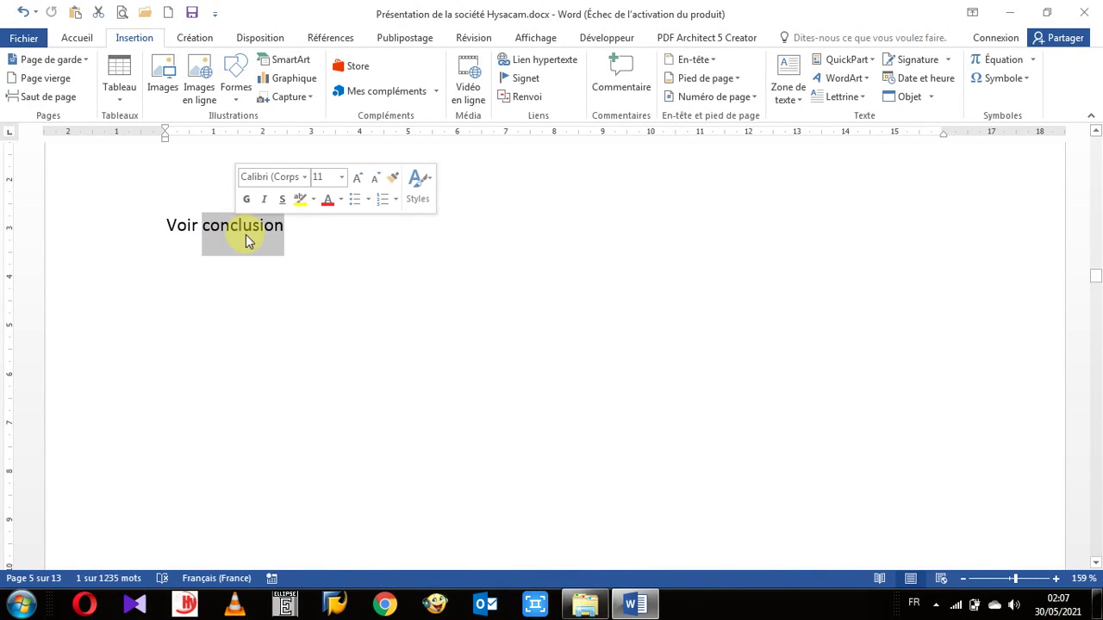
# Link 'conclusion' to the Présentation de l'agence de Douala heading and follow it to page 10
pyautogui.click(531, 59)
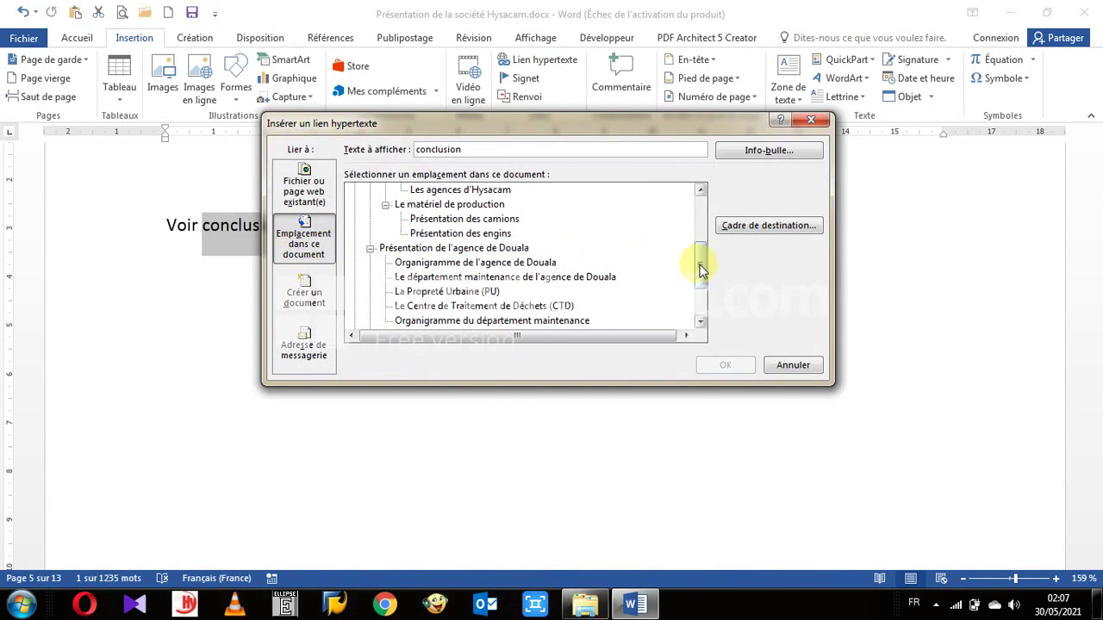
pyautogui.moveTo(699, 270)
pyautogui.mouseDown()
pyautogui.moveTo(711, 266)
pyautogui.moveTo(715, 229)
pyautogui.moveTo(716, 251)
pyautogui.mouseUp()
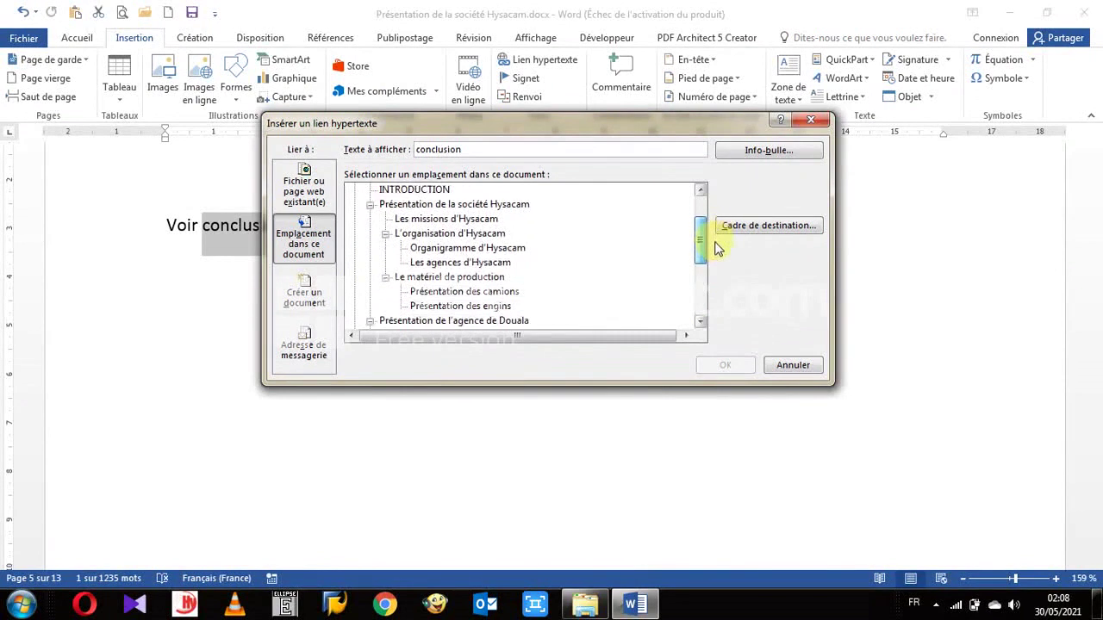
pyautogui.click(478, 307)
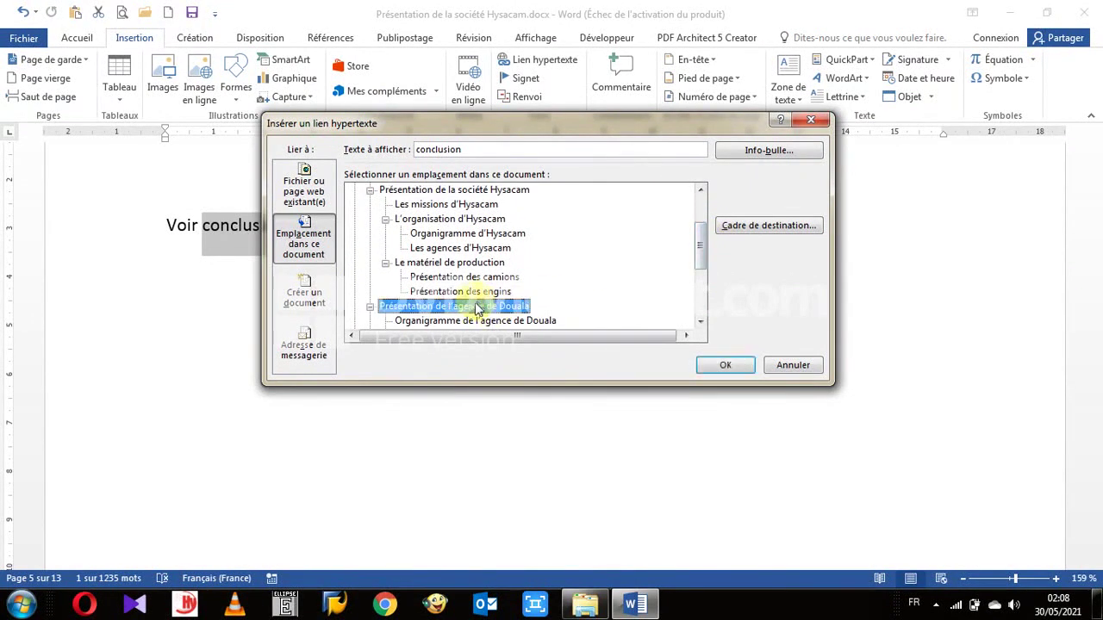
pyautogui.click(704, 366)
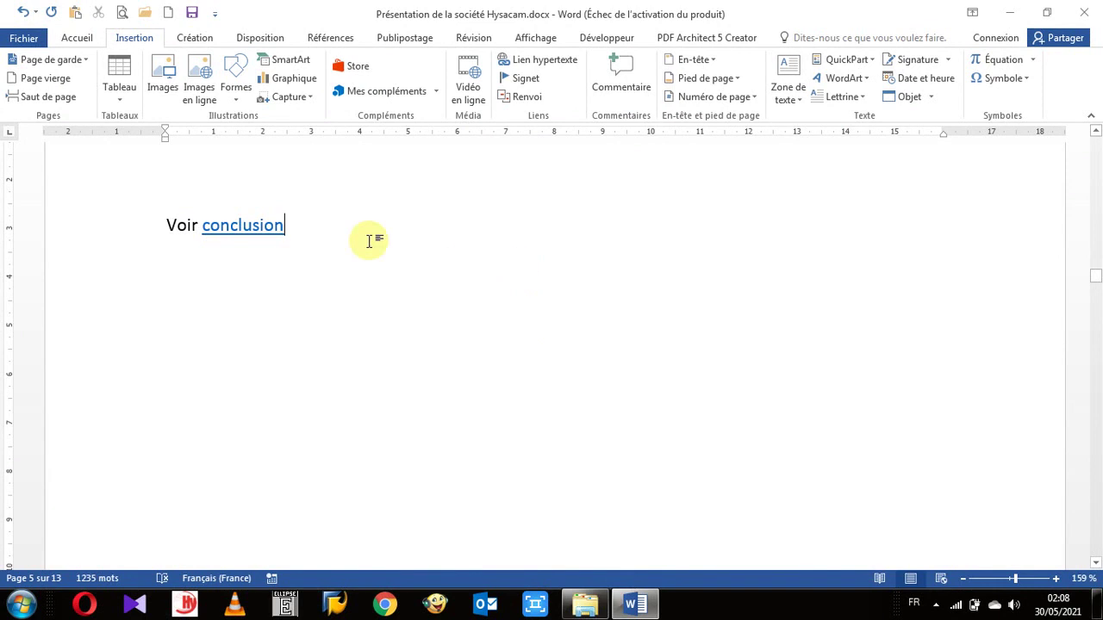
pyautogui.keyDown('ctrl'); pyautogui.click(242, 225); pyautogui.keyUp('ctrl')
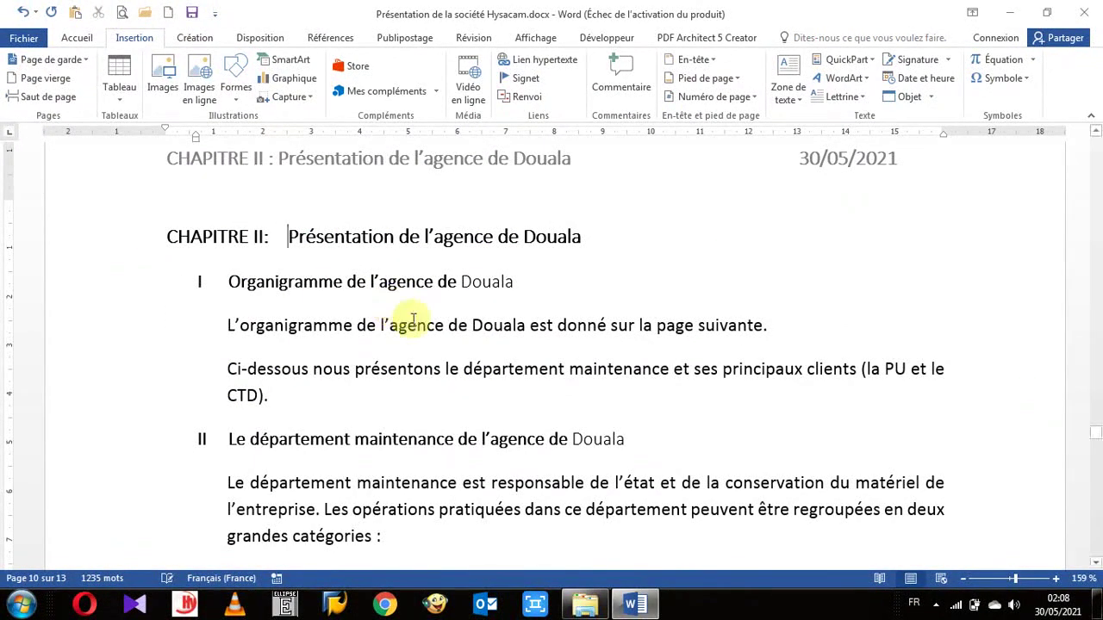
# Go back to the INTRODUCTION page and place the cursor inside the 'conclusion' link
pyautogui.scroll(4, 492, 325)
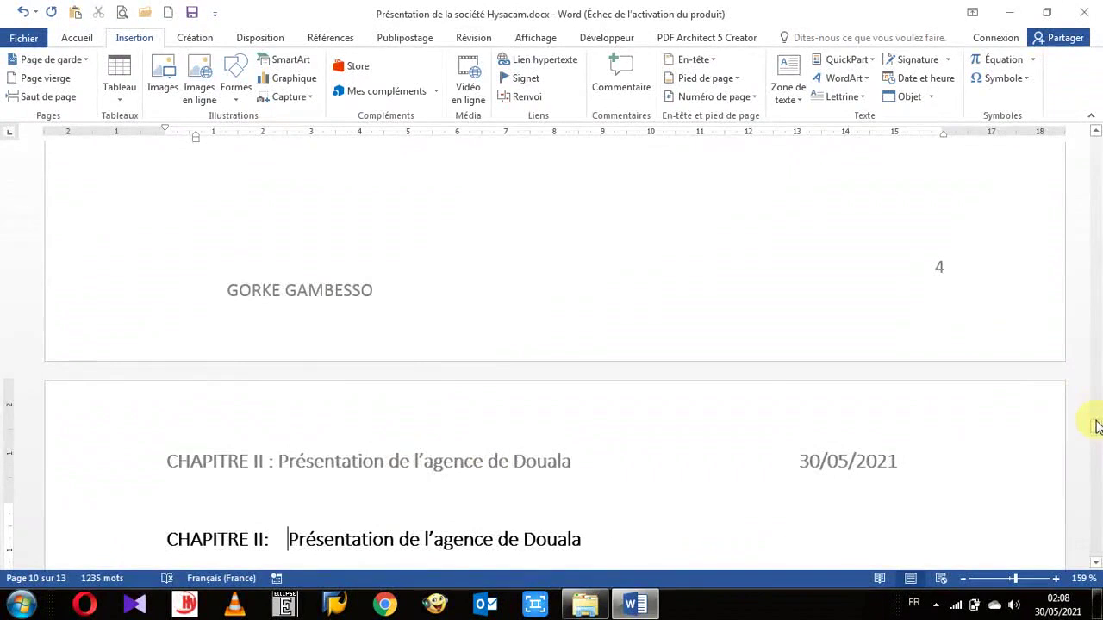
pyautogui.moveTo(1096, 425); pyautogui.dragTo(1077, 148)
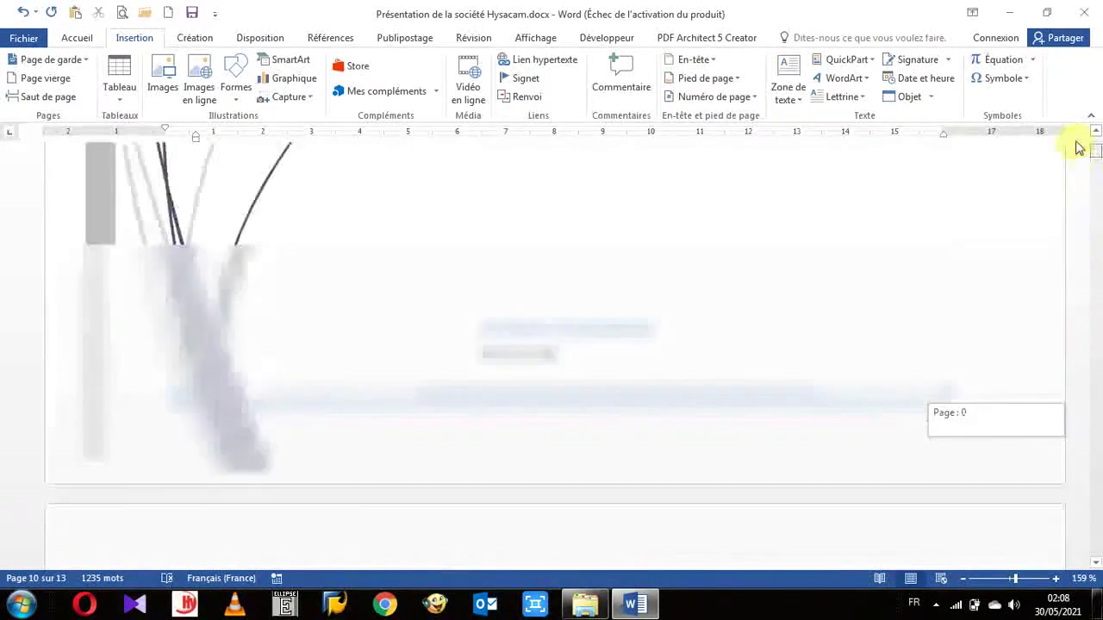
pyautogui.scroll(-2, 674, 315)
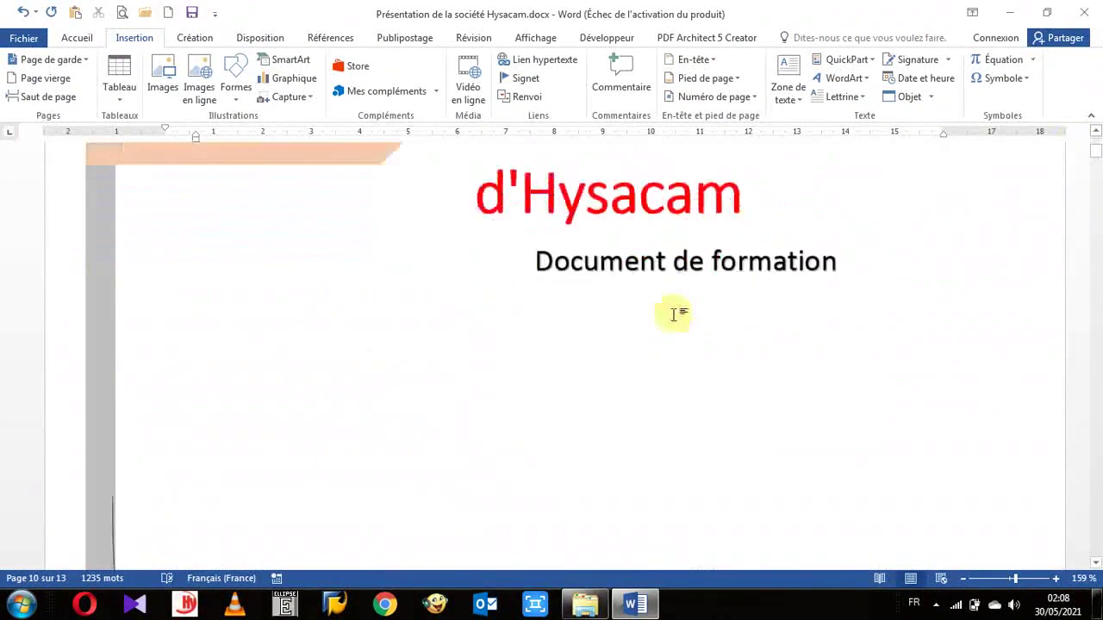
pyautogui.scroll(-5, 497, 374)
pyautogui.scroll(-5, 413, 423)
pyautogui.scroll(-5, 413, 423)
pyautogui.scroll(-5, 413, 427)
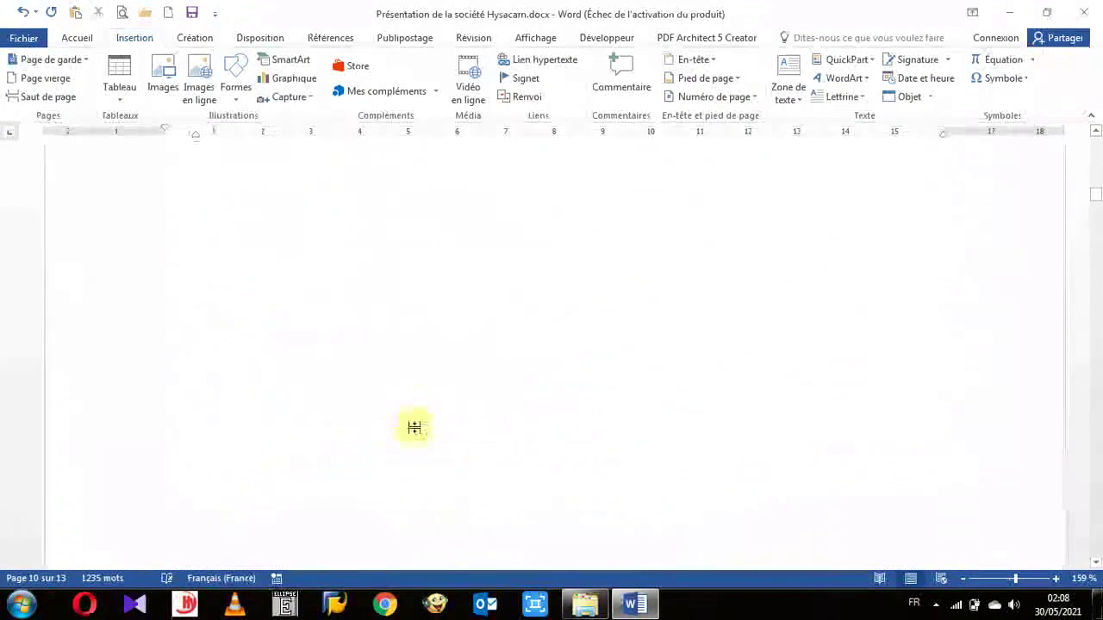
pyautogui.scroll(-5, 413, 427)
pyautogui.scroll(-5, 413, 428)
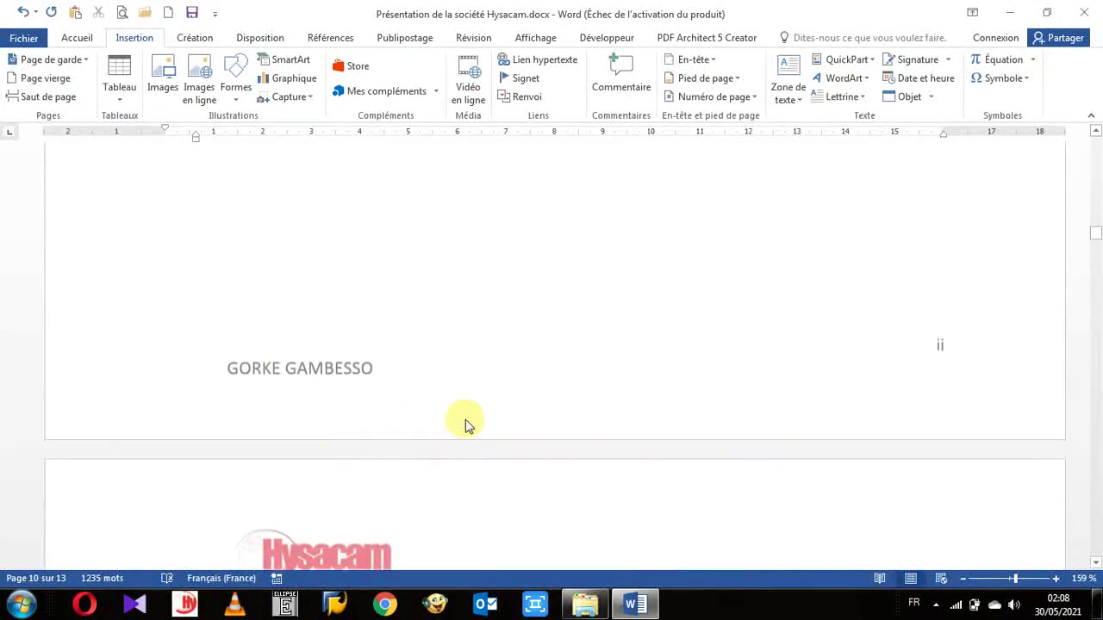
pyautogui.scroll(-5, 504, 445)
pyautogui.scroll(-5, 505, 445)
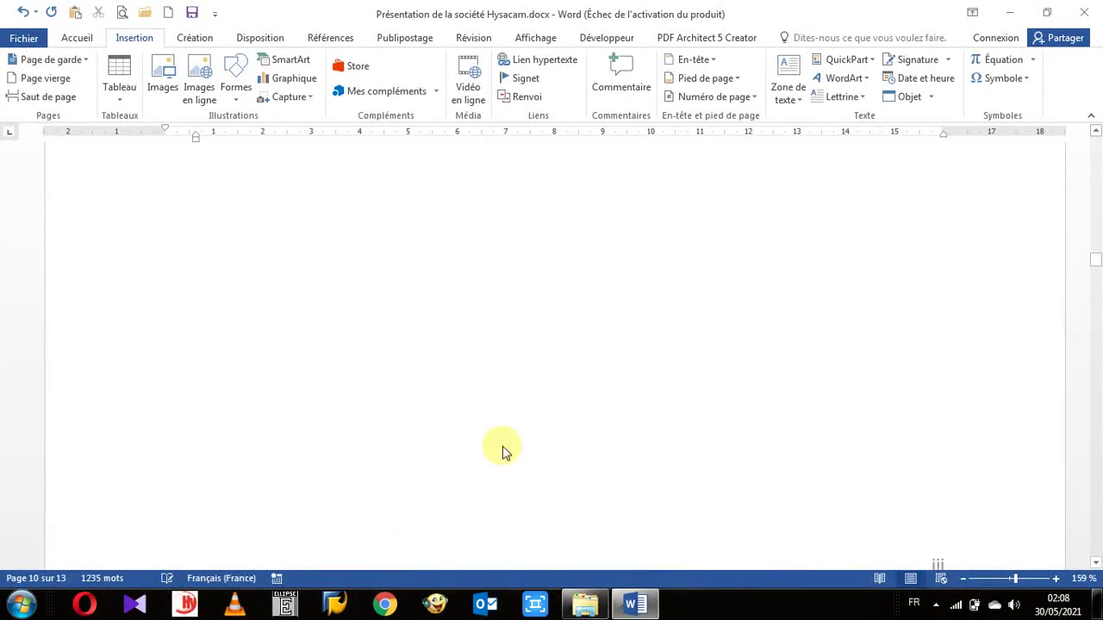
pyautogui.scroll(-1, 500, 443)
pyautogui.click(212, 370)
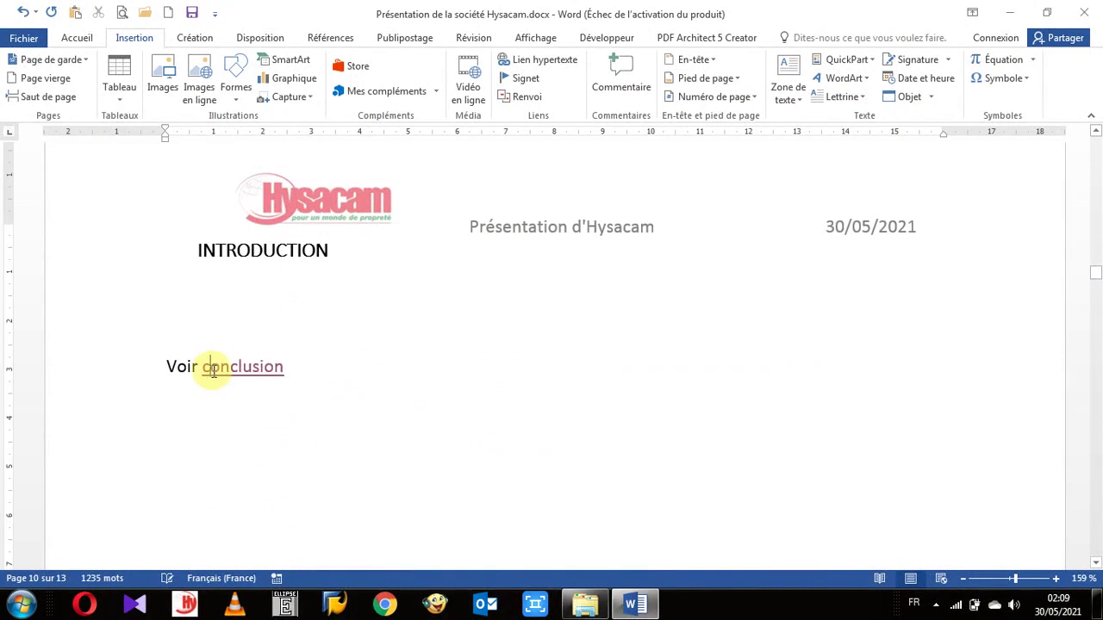
pyautogui.click(253, 366)
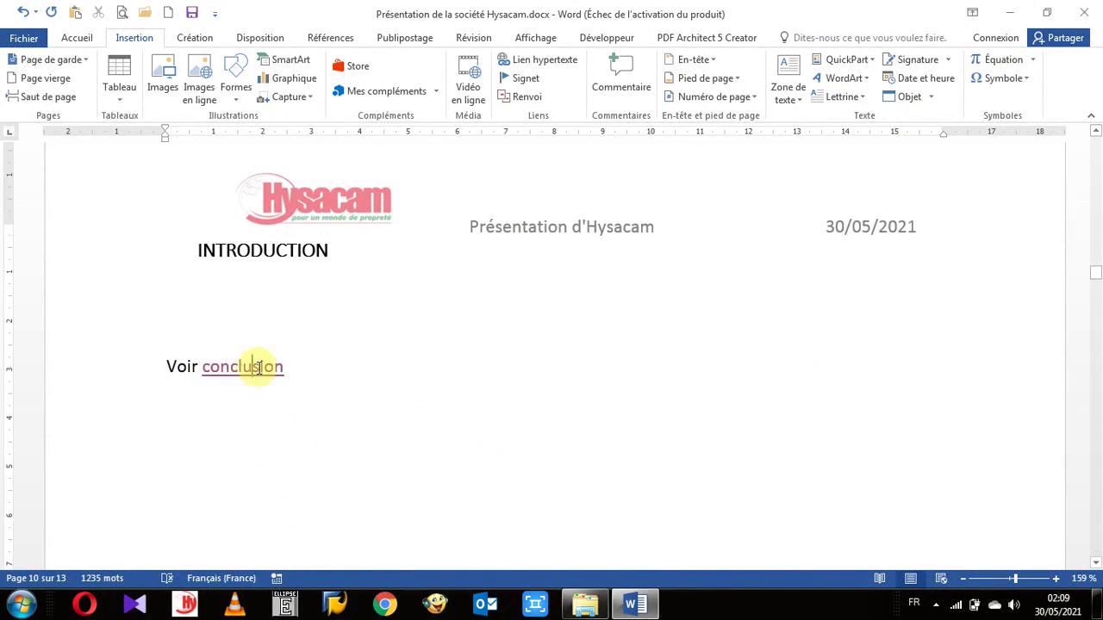
pyautogui.click(543, 62)
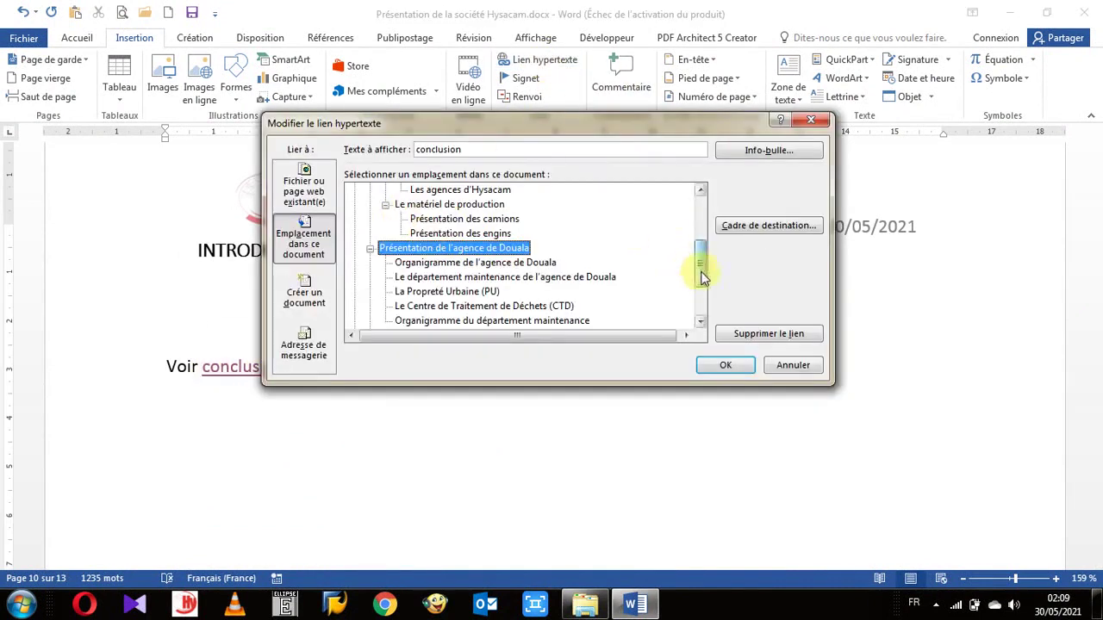
pyautogui.moveTo(702, 276); pyautogui.dragTo(660, 222)
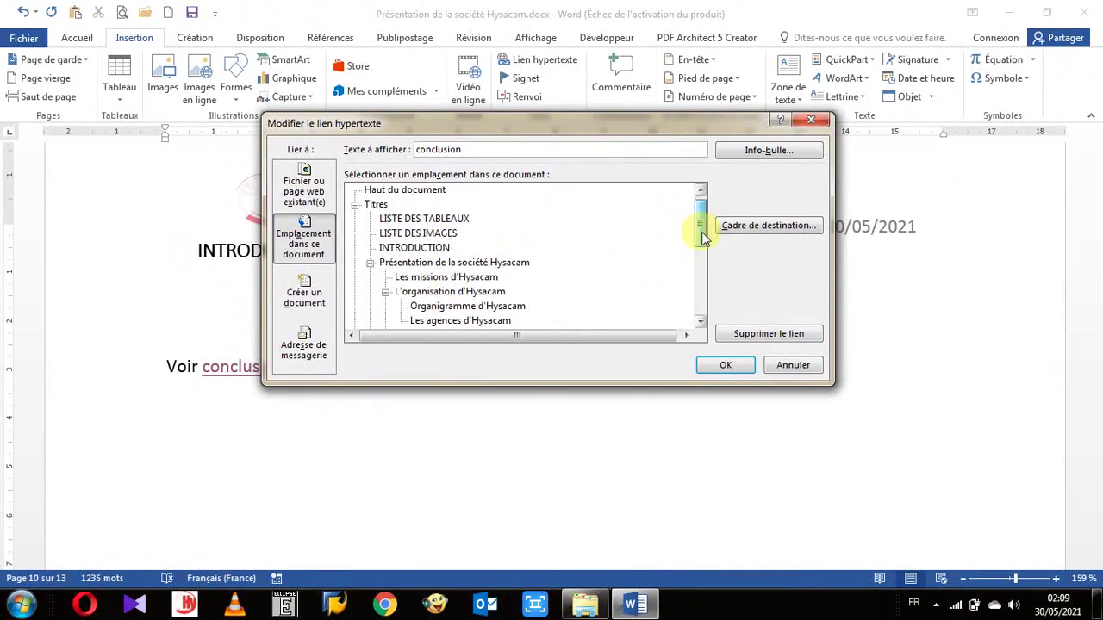
pyautogui.moveTo(702, 231); pyautogui.dragTo(696, 302)
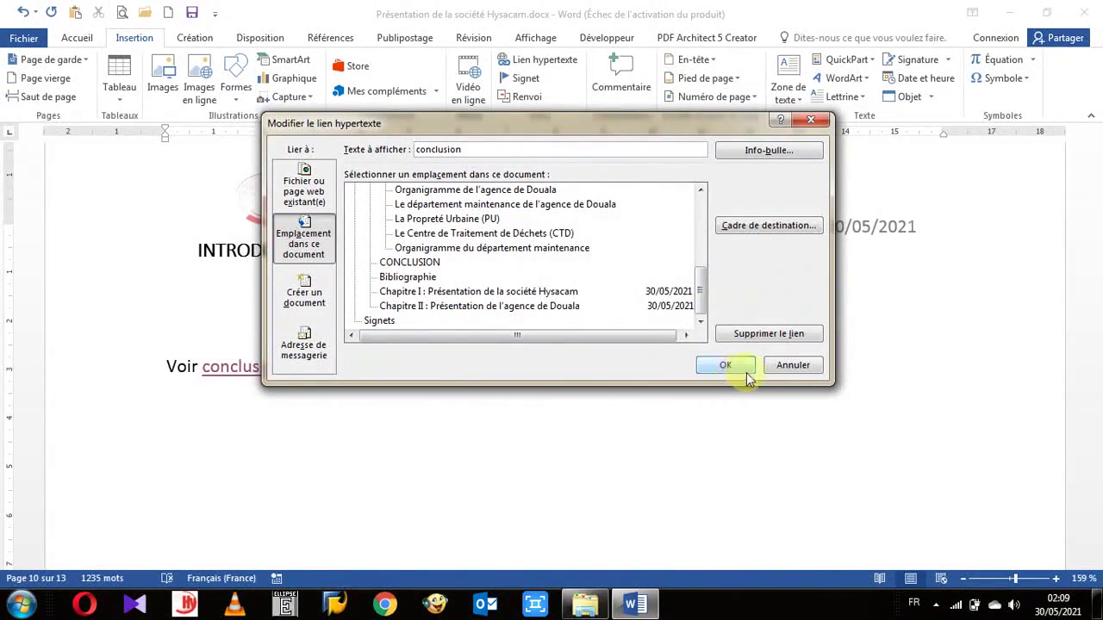
pyautogui.click(796, 369)
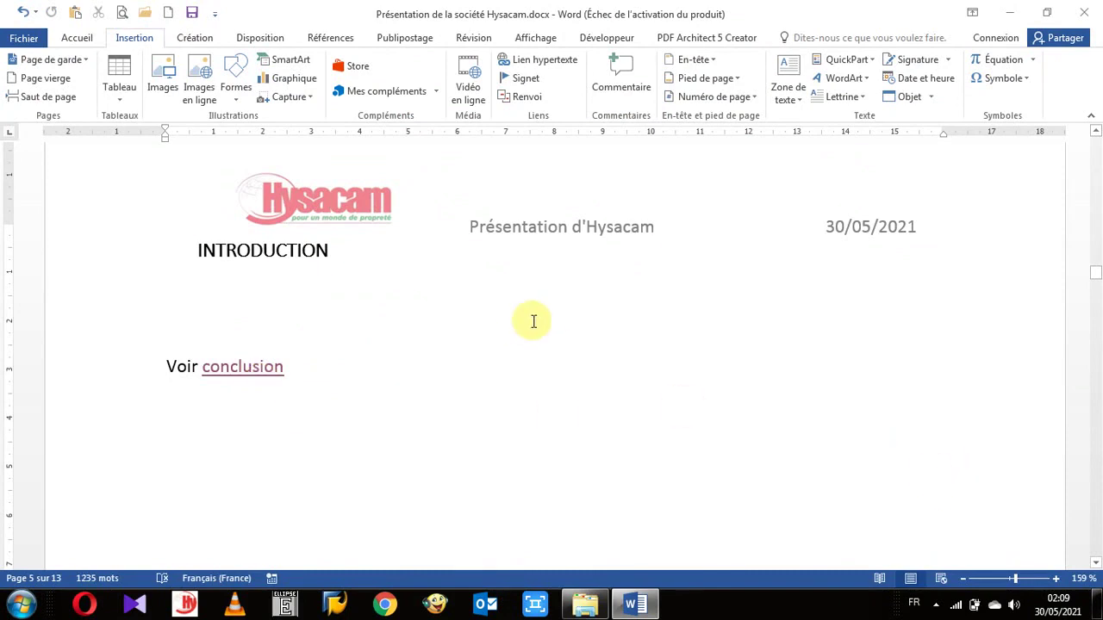
# Scroll around page 5 to locate the 'conclusion' hyperlink in 'Voir conclusion'
pyautogui.scroll(-3, 534, 320)
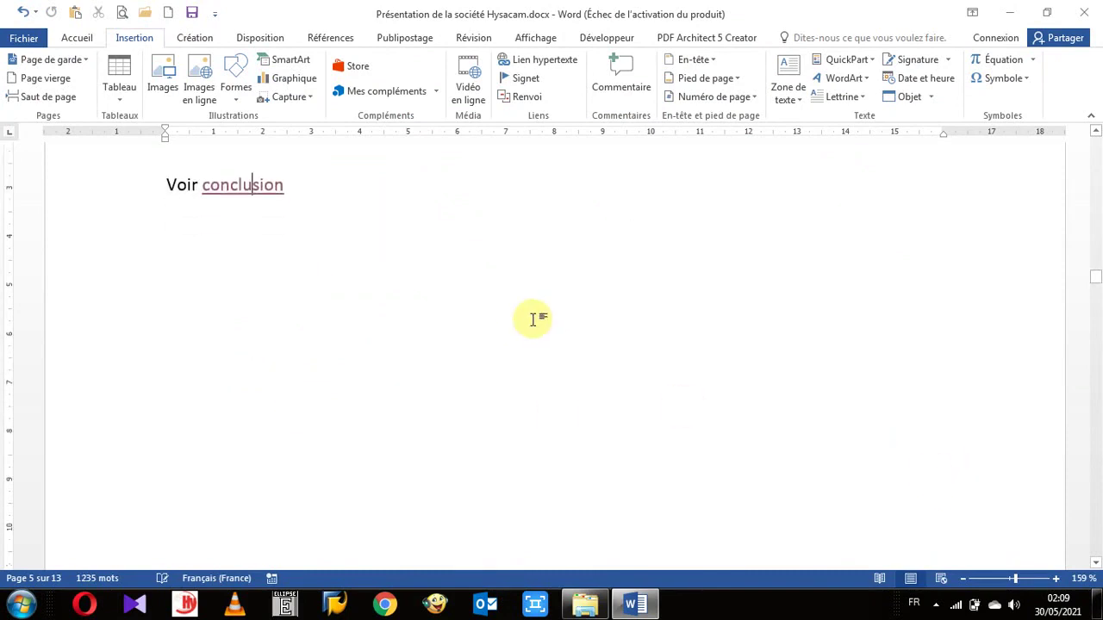
pyautogui.scroll(-3, 542, 327)
pyautogui.scroll(1, 542, 329)
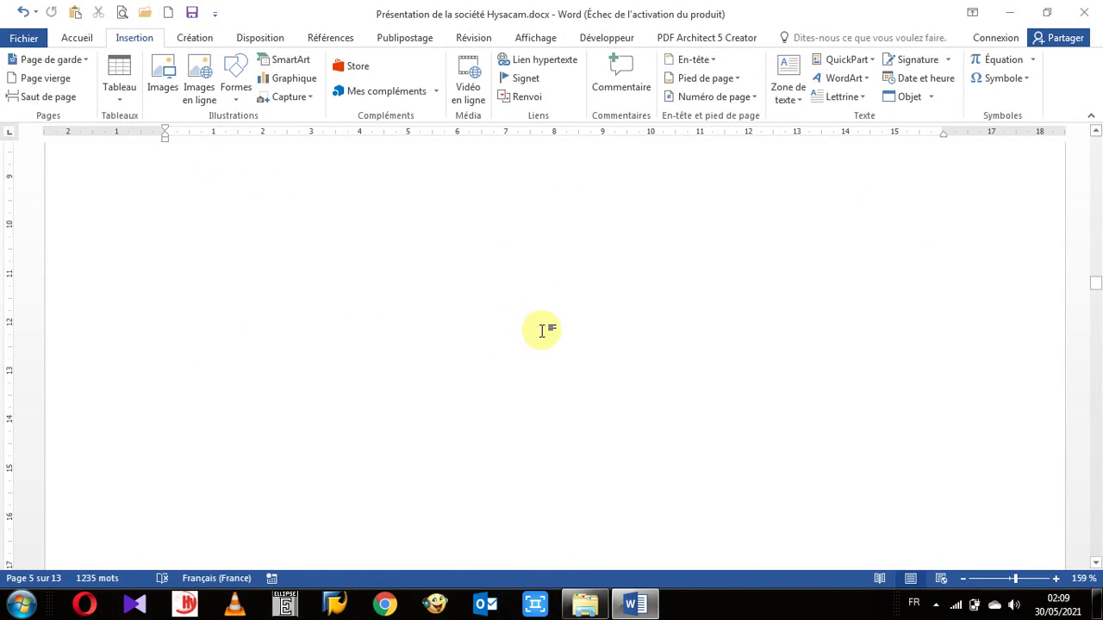
pyautogui.scroll(1, 542, 330)
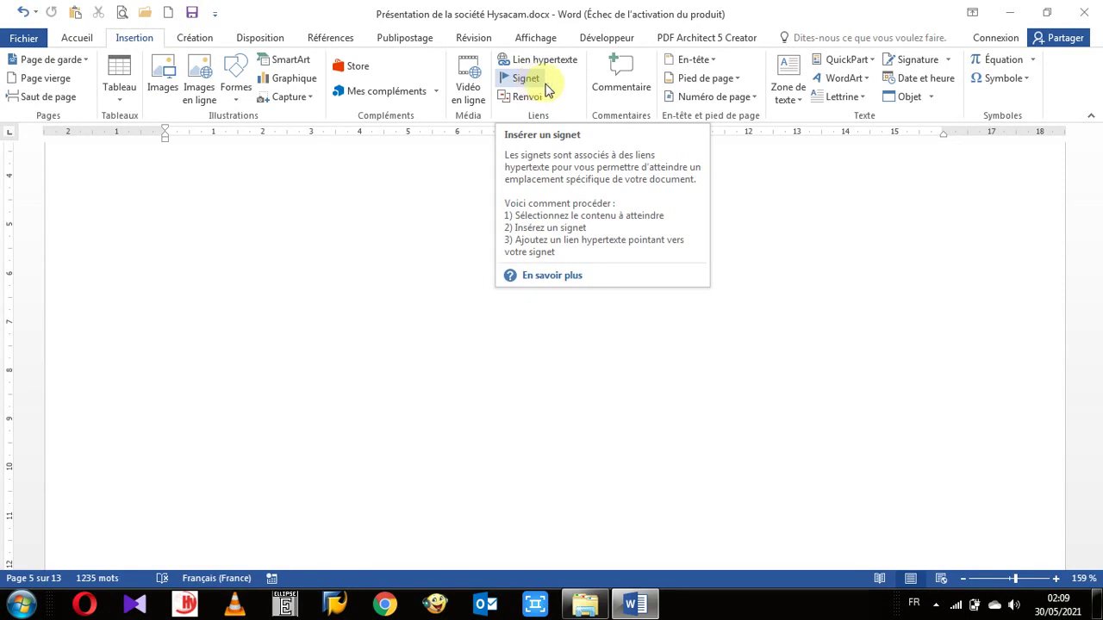
pyautogui.scroll(1, 500, 392)
pyautogui.scroll(4, 390, 366)
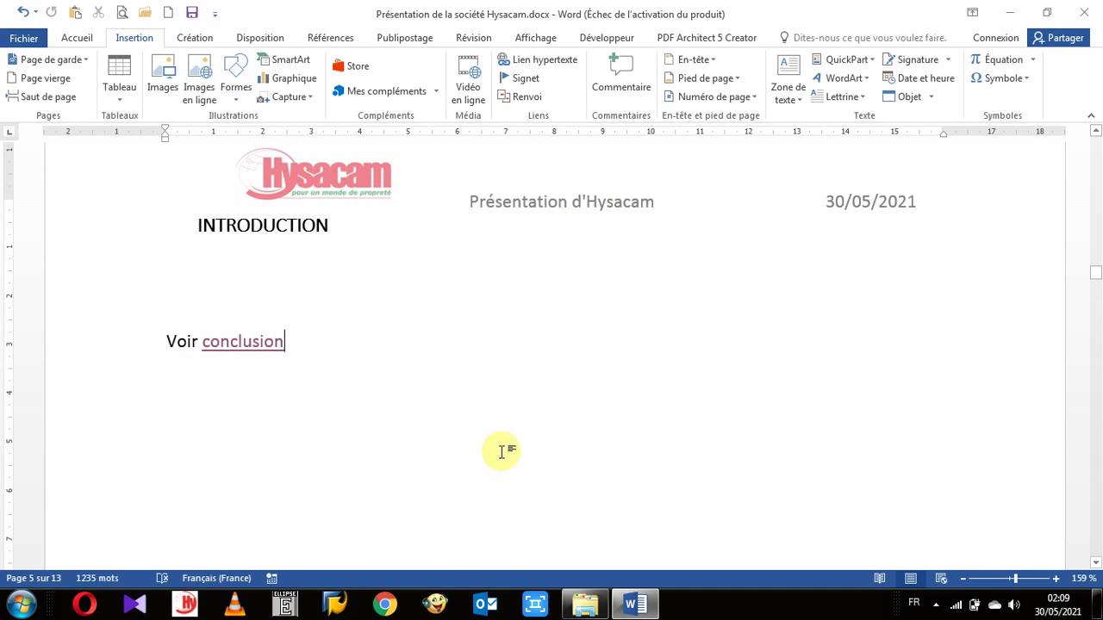
pyautogui.scroll(-6, 555, 469)
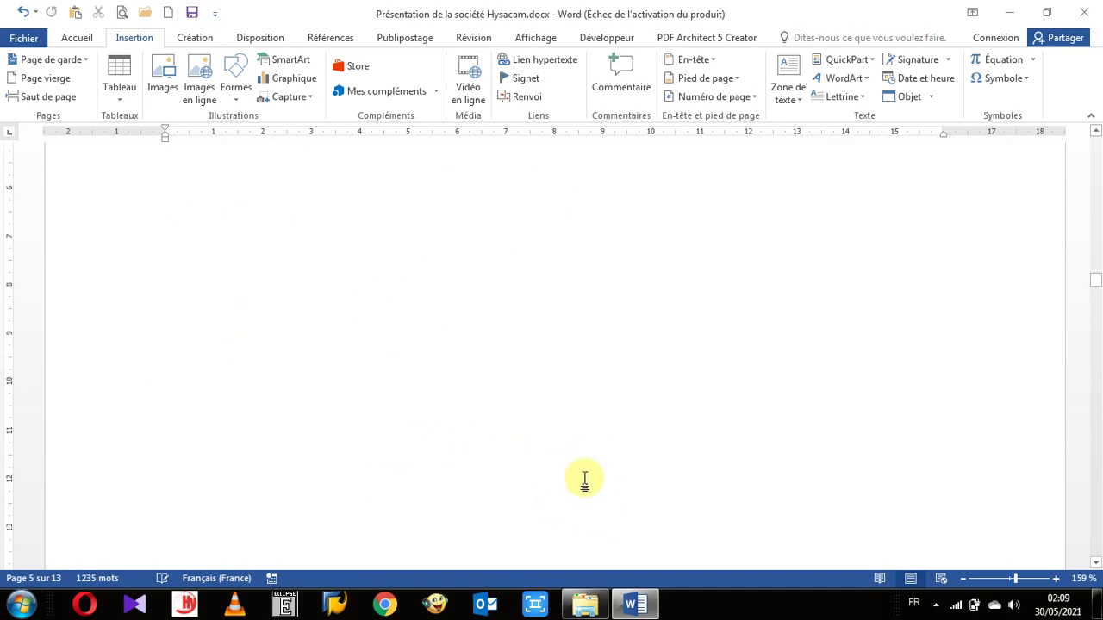
pyautogui.scroll(-7, 585, 480)
pyautogui.scroll(-7, 591, 482)
pyautogui.scroll(-7, 596, 488)
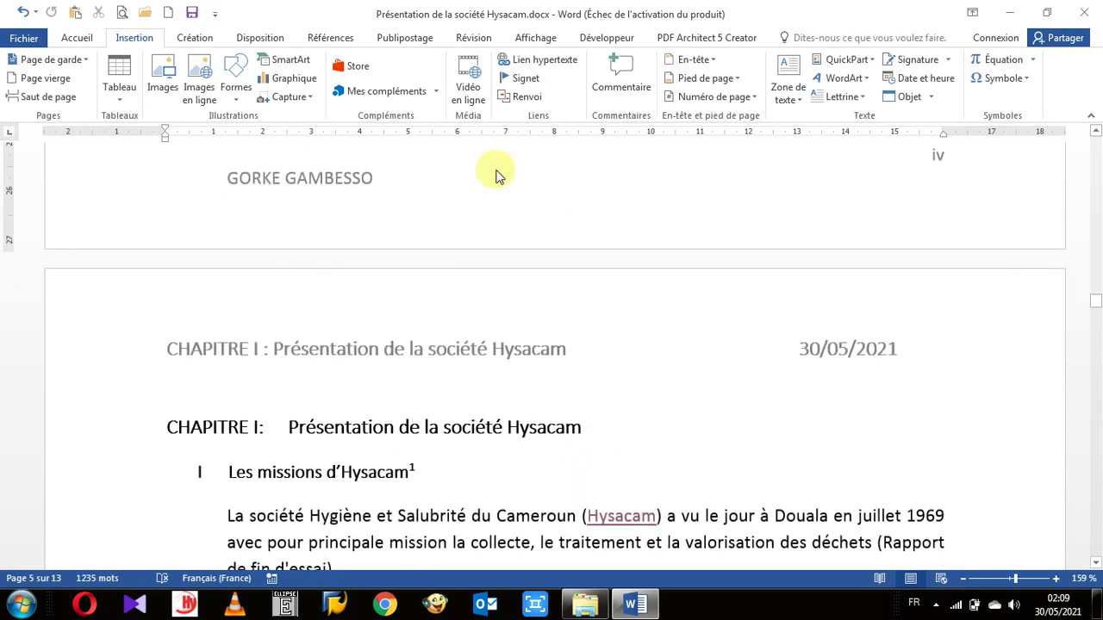
pyautogui.scroll(8, 511, 260)
pyautogui.scroll(5, 511, 258)
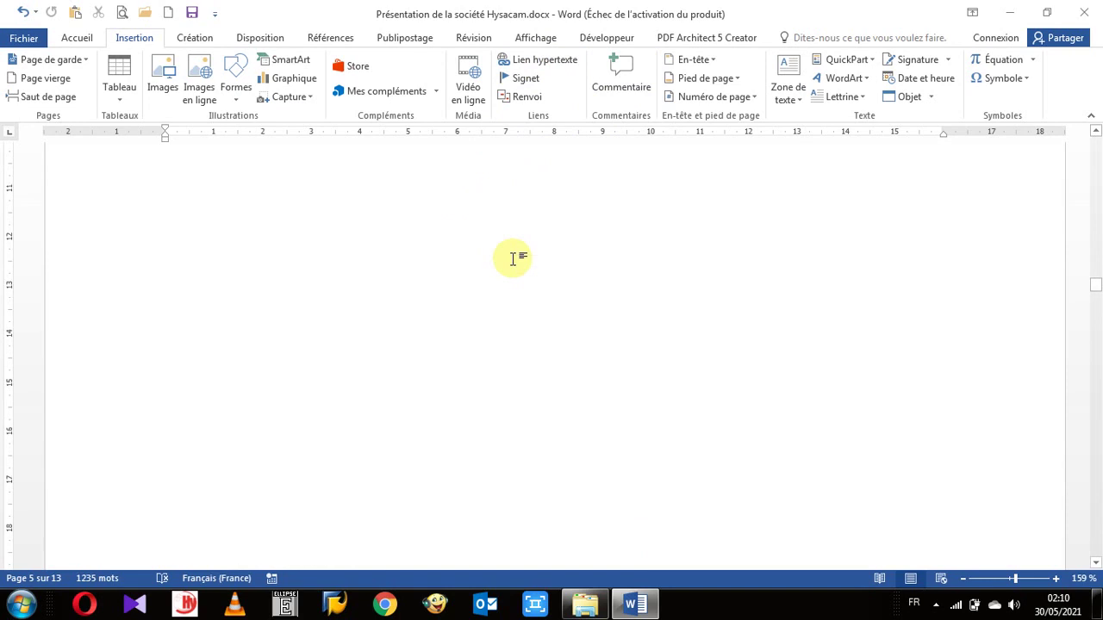
pyautogui.scroll(4, 511, 258)
pyautogui.scroll(5, 512, 259)
pyautogui.scroll(-1, 512, 258)
pyautogui.scroll(1, 358, 189)
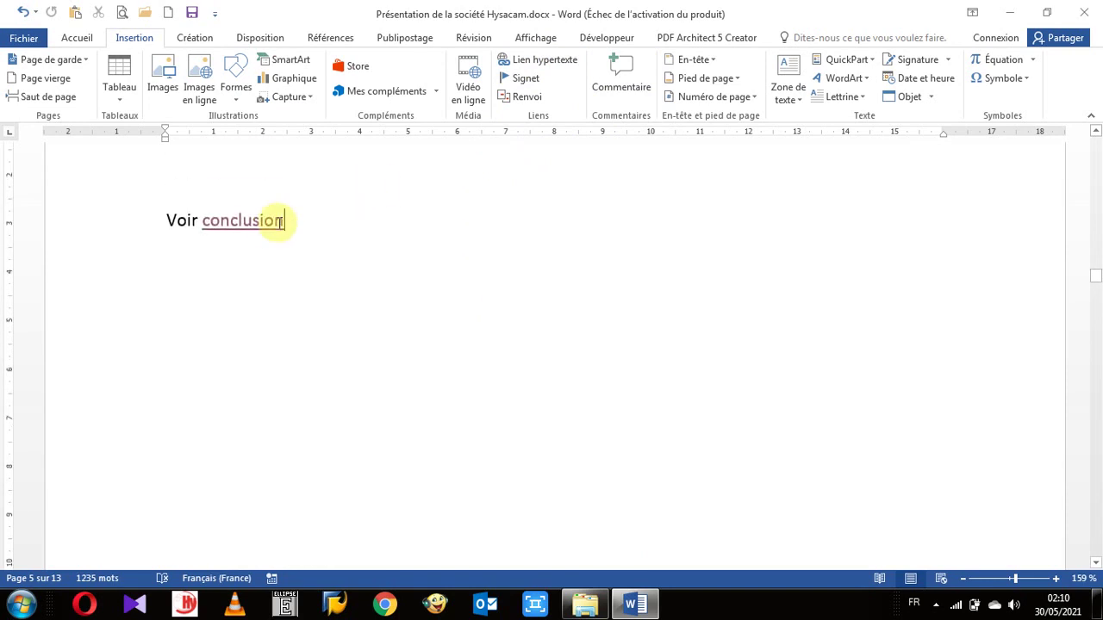
# Reopen the conclusion link's settings, browse the document locations down to Signets, and confirm with OK
pyautogui.click(555, 66)
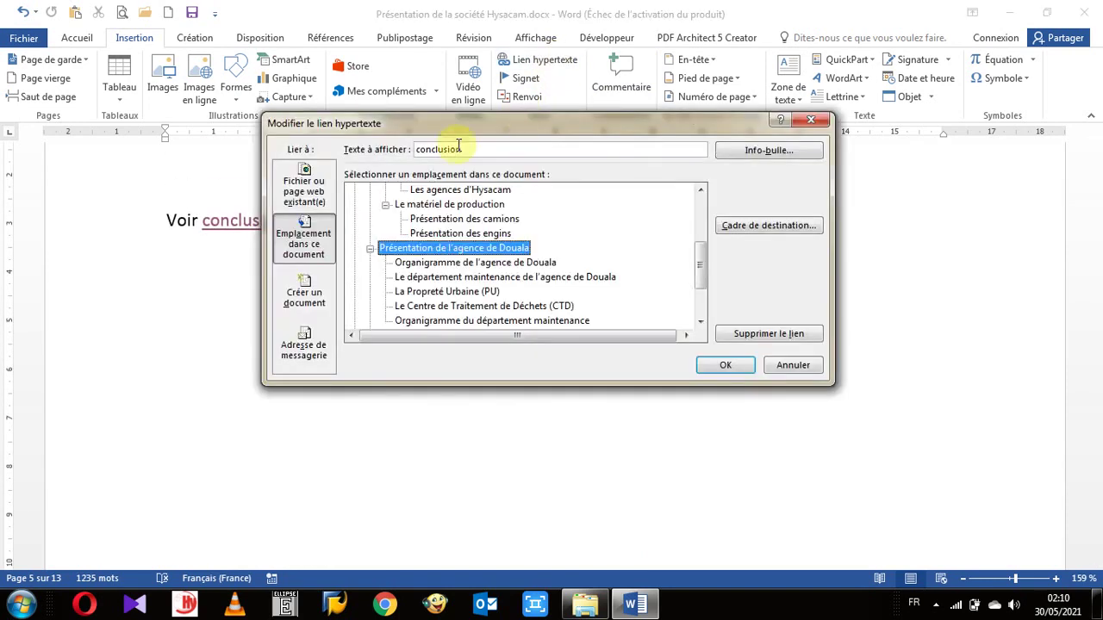
pyautogui.click(702, 226)
pyautogui.click(702, 226)
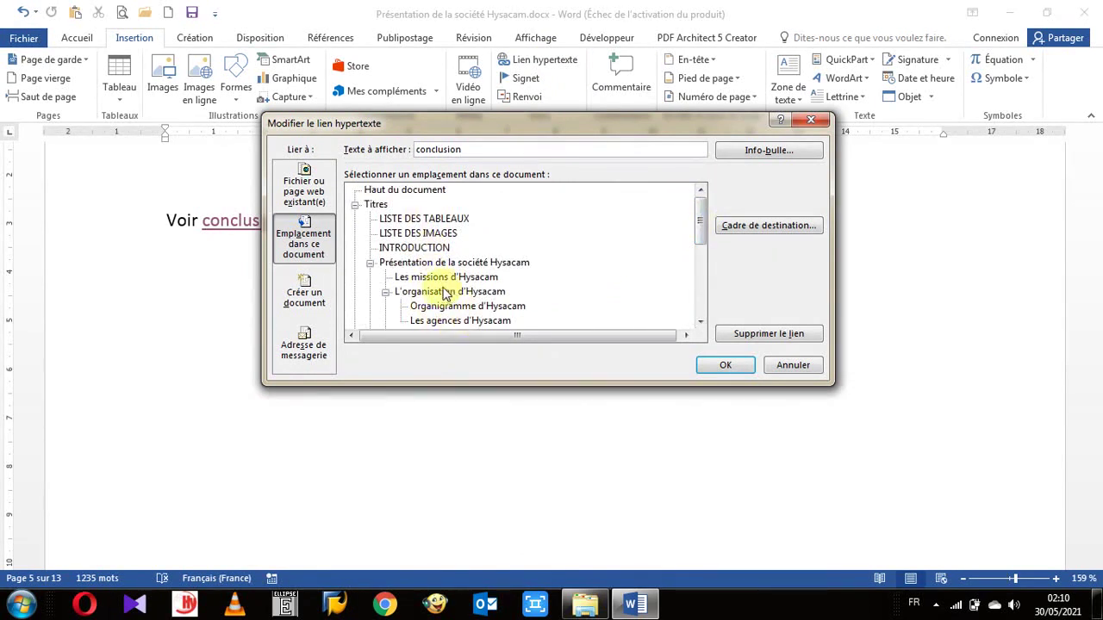
pyautogui.moveTo(698, 225); pyautogui.dragTo(702, 306)
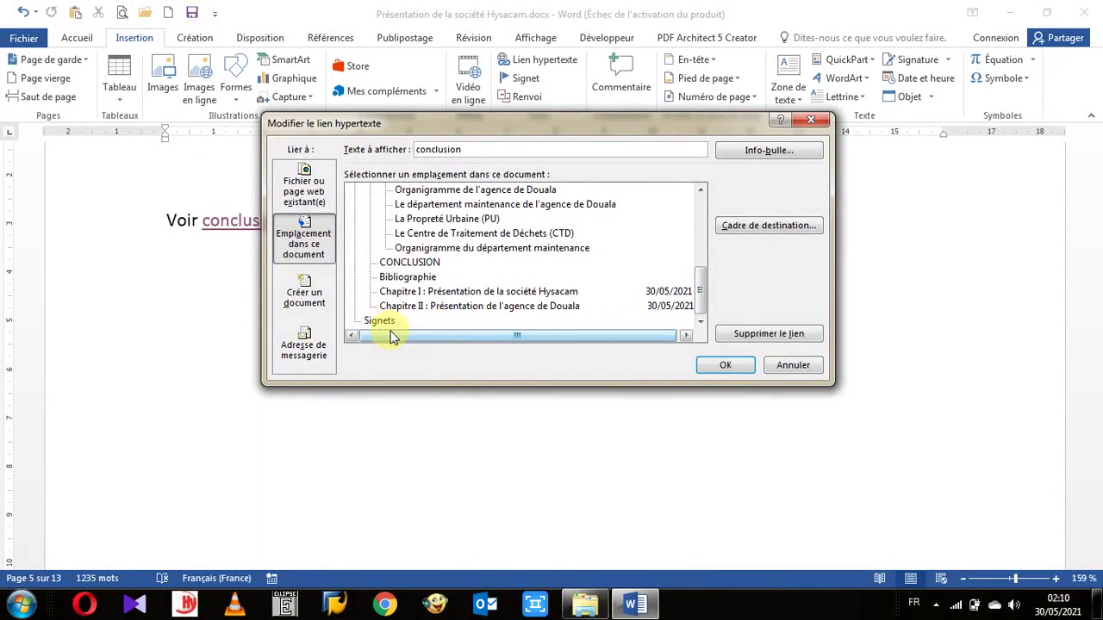
pyautogui.click(820, 365)
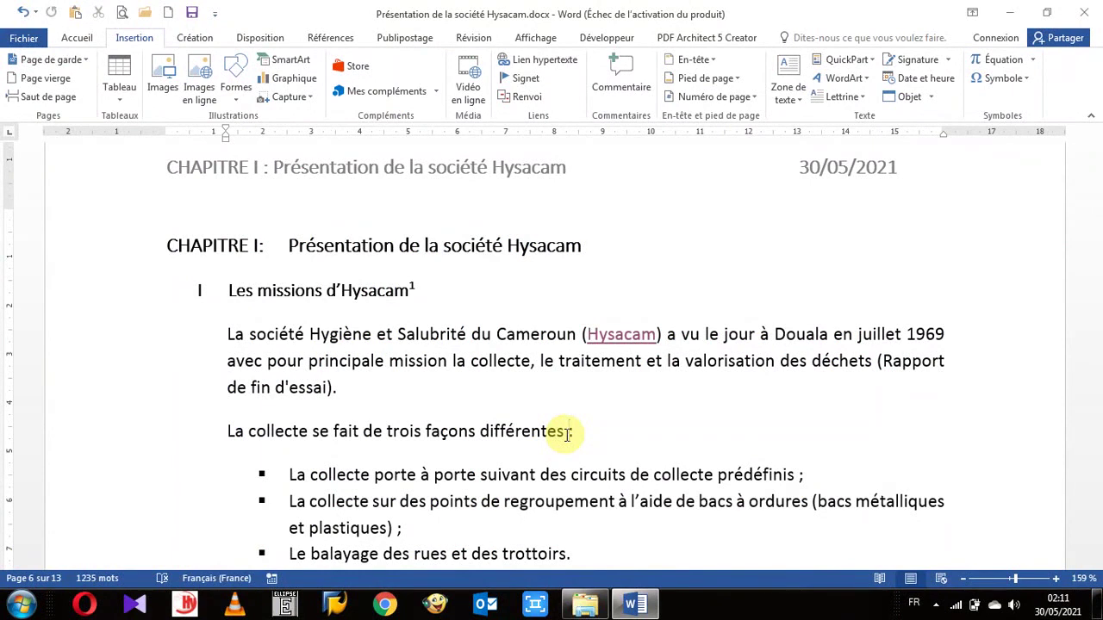
# Scroll down to page 8's list under 'III Le matériel de production'
pyautogui.scroll(-5, 568, 433)
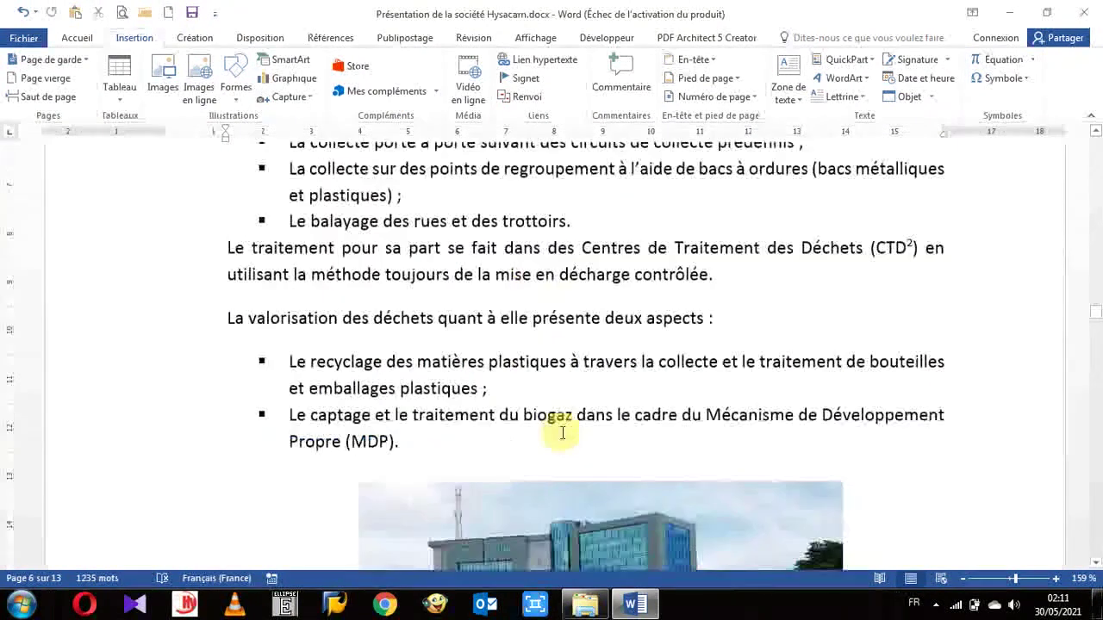
pyautogui.scroll(-5, 569, 434)
pyautogui.scroll(-5, 565, 439)
pyautogui.scroll(-2, 564, 439)
pyautogui.scroll(-4, 562, 439)
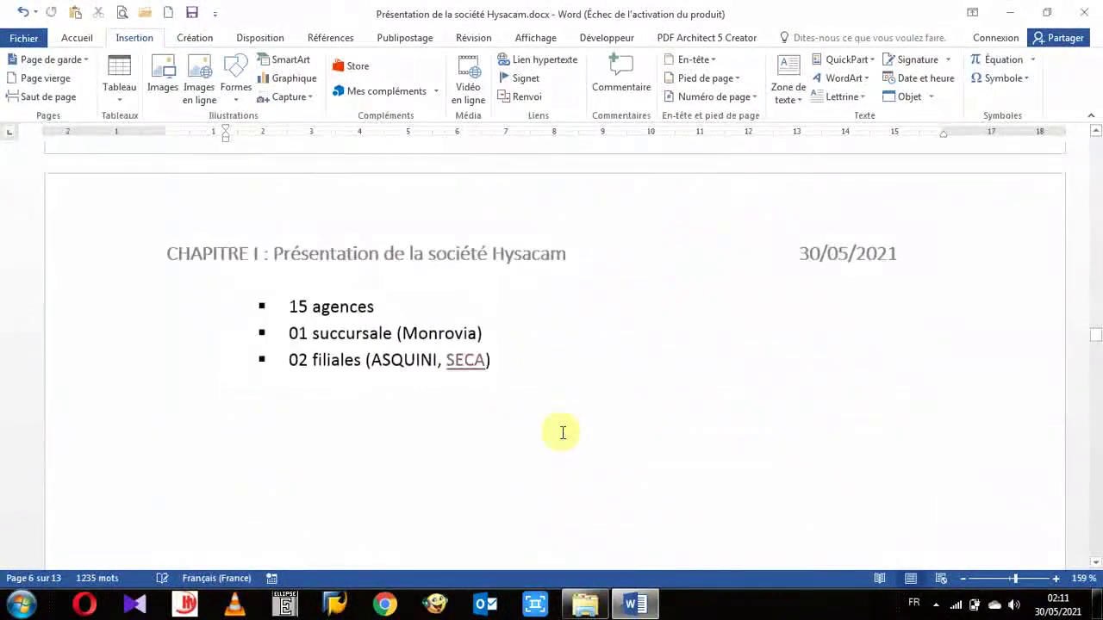
pyautogui.scroll(-2, 562, 438)
pyautogui.scroll(-3, 562, 437)
pyautogui.scroll(-5, 562, 435)
pyautogui.scroll(-3, 562, 434)
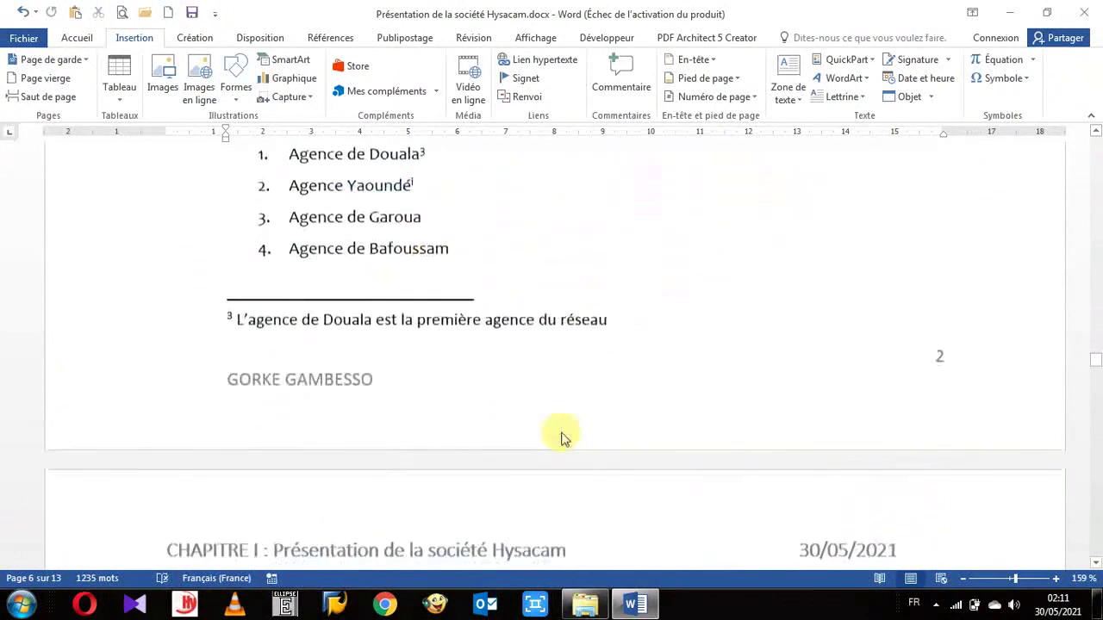
pyautogui.scroll(-1, 562, 433)
pyautogui.scroll(-1, 562, 433)
pyautogui.scroll(-4, 561, 433)
pyautogui.scroll(-1, 560, 434)
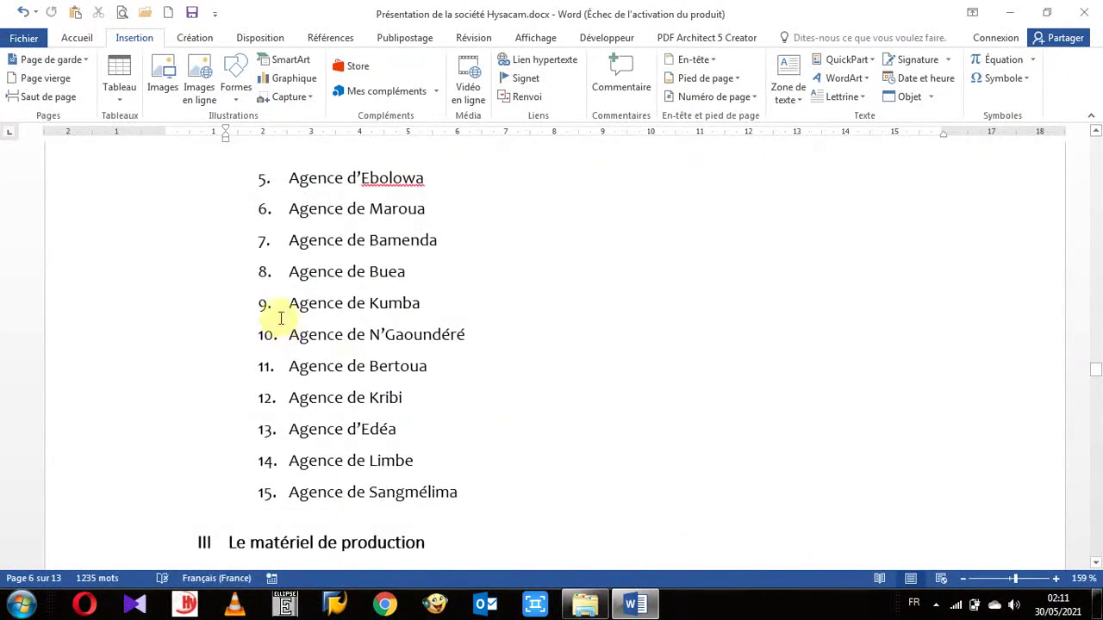
pyautogui.click(291, 334)
pyautogui.scroll(-1, 318, 358)
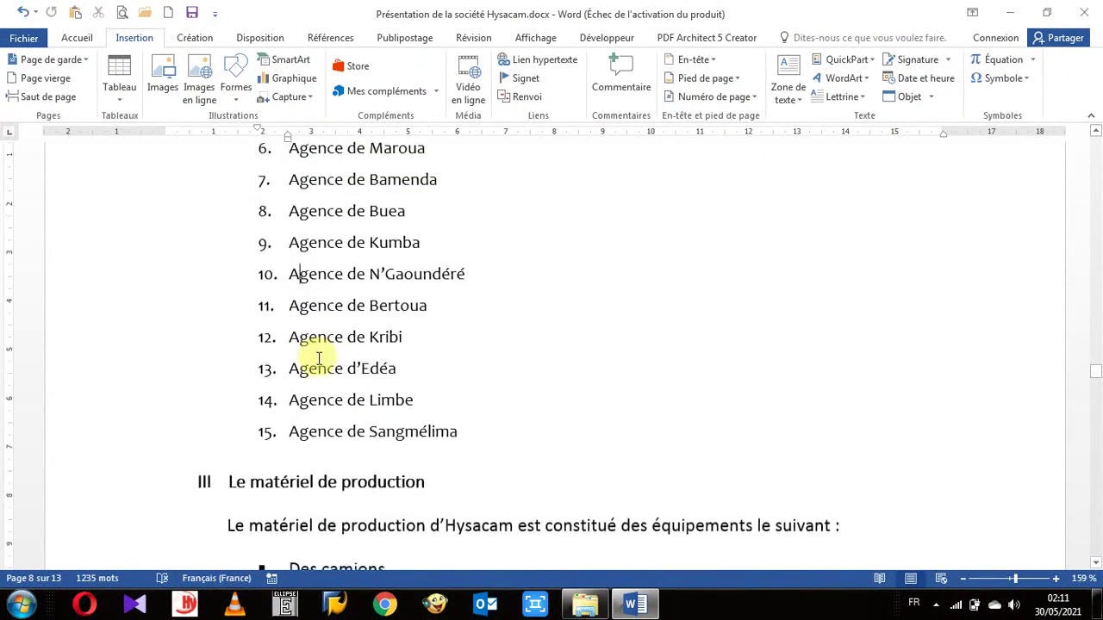
pyautogui.scroll(-3, 318, 358)
pyautogui.scroll(-2, 320, 358)
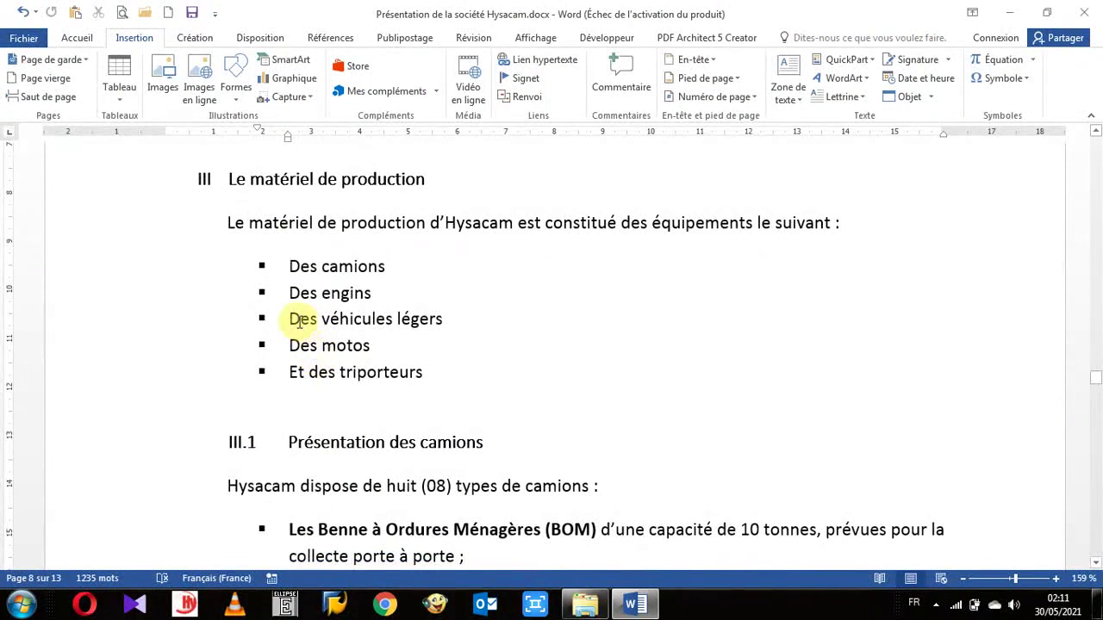
# Highlight the line 'Des véhicules légers' in yellow and check the result
pyautogui.click(291, 319)
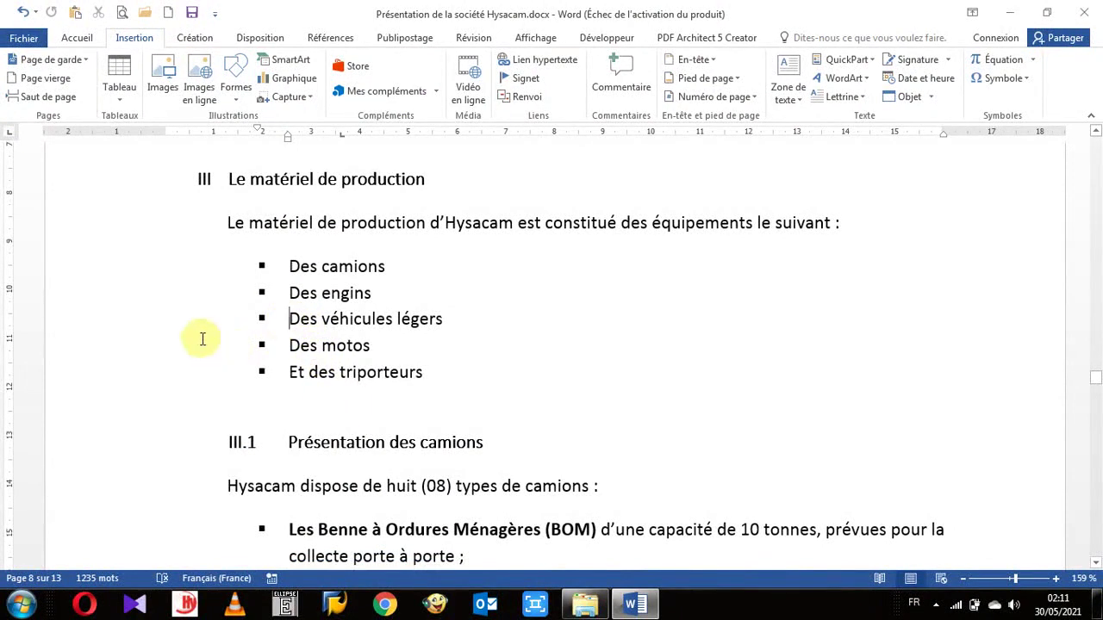
pyautogui.click(107, 332)
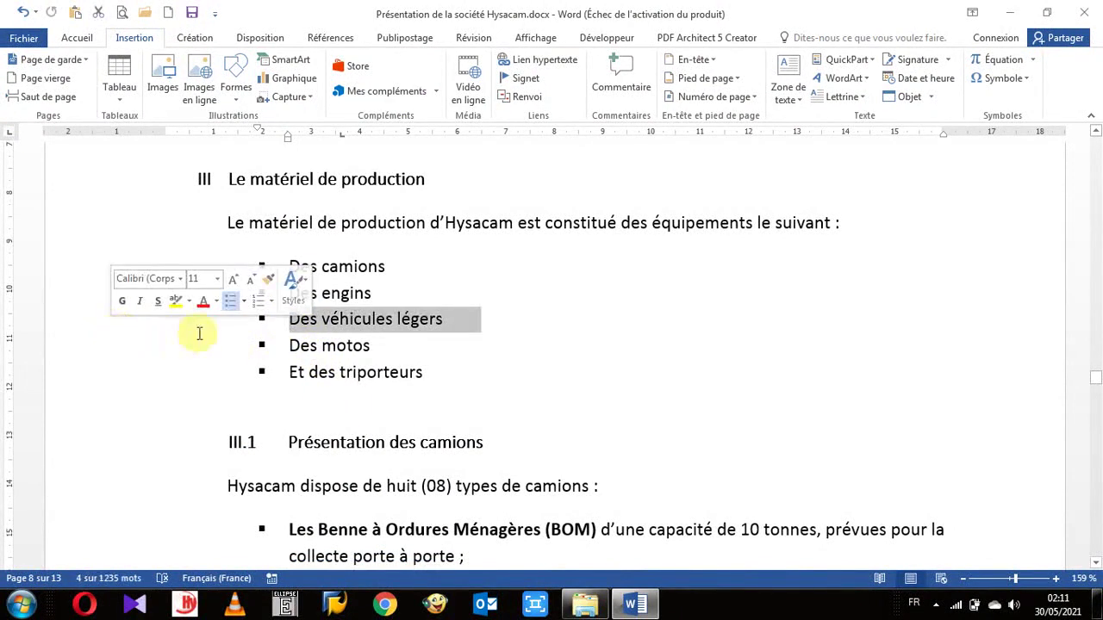
pyautogui.click(176, 301)
pyautogui.click(390, 349)
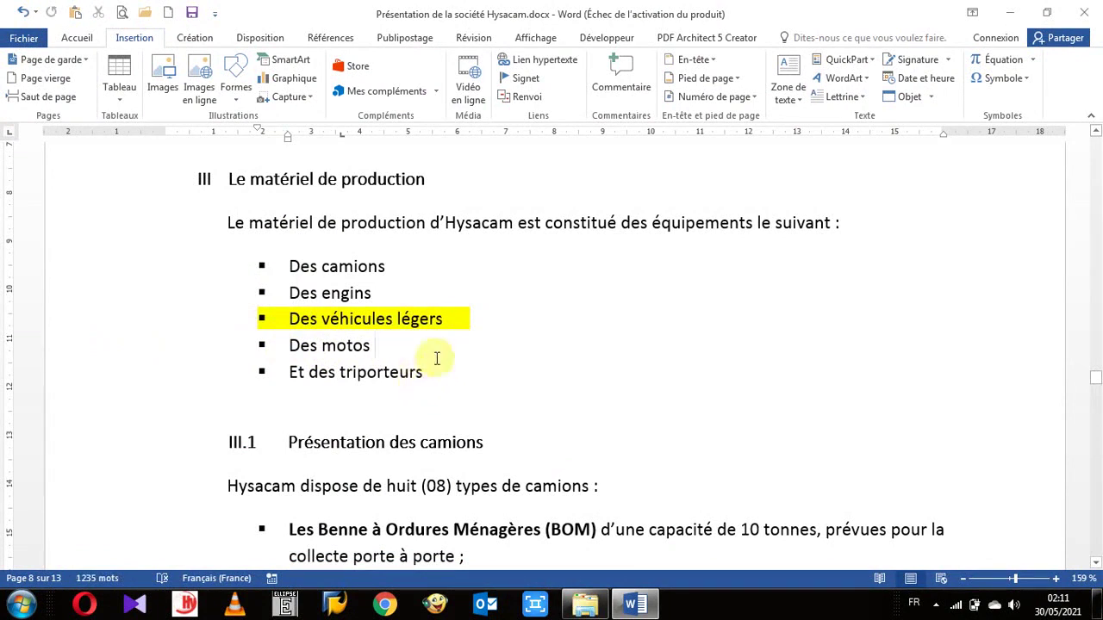
pyautogui.click(448, 321)
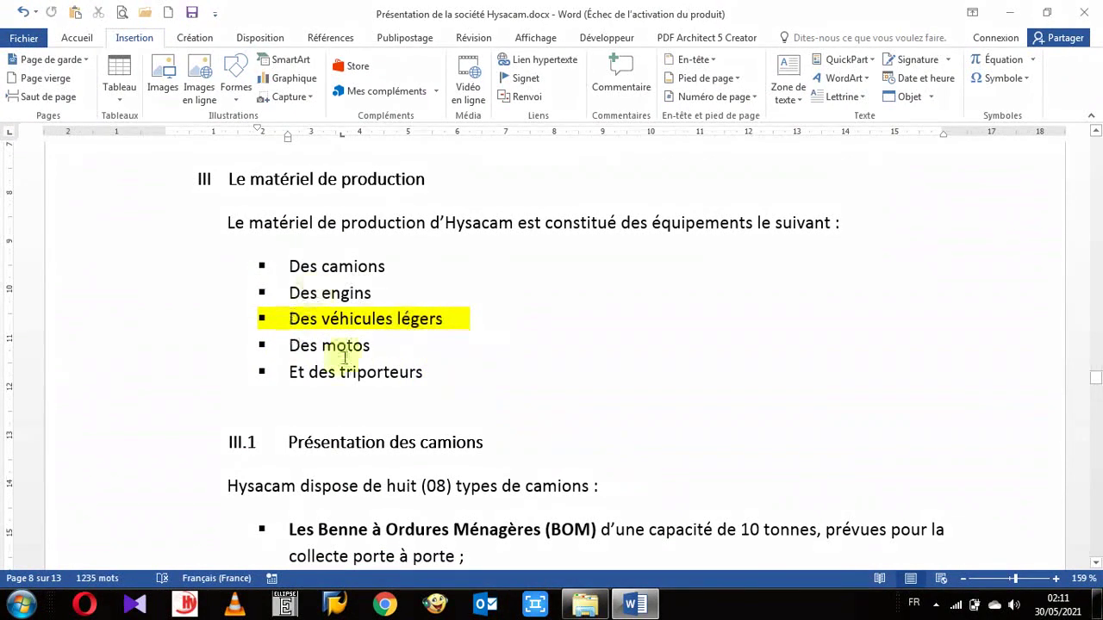
pyautogui.click(76, 38)
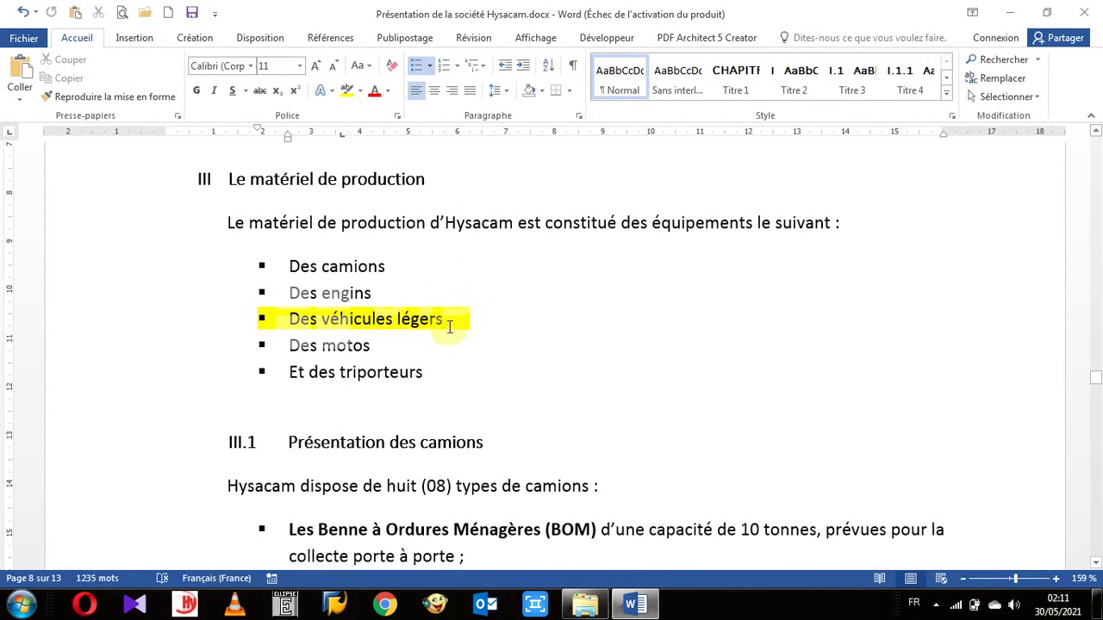
pyautogui.click(138, 39)
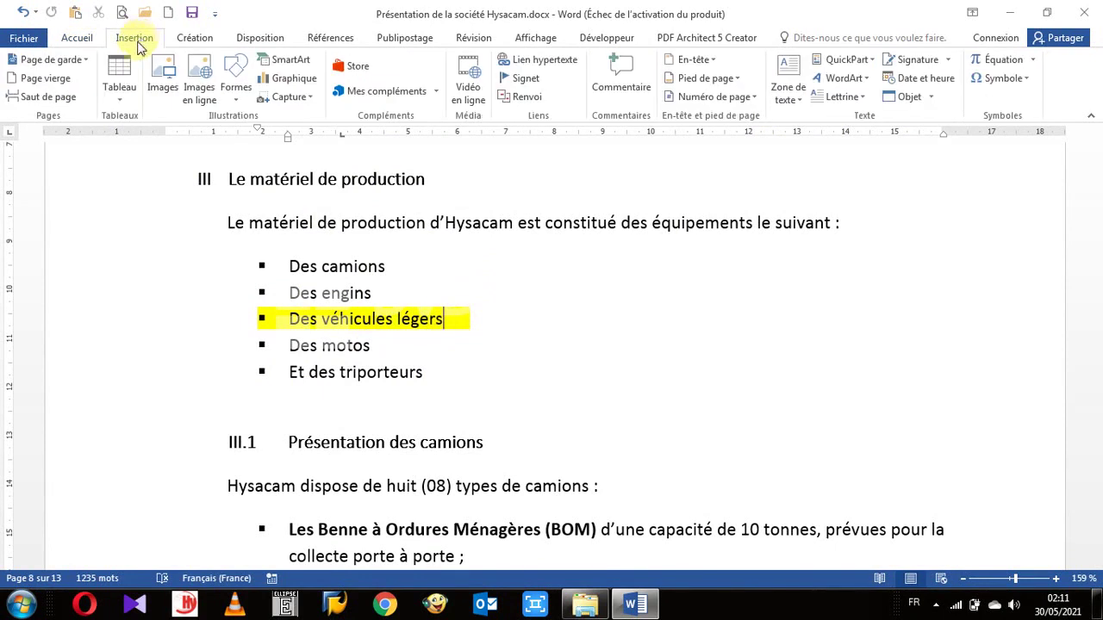
# Add a bookmark named VL at the 'Des véhicules légers' line
pyautogui.click(529, 81)
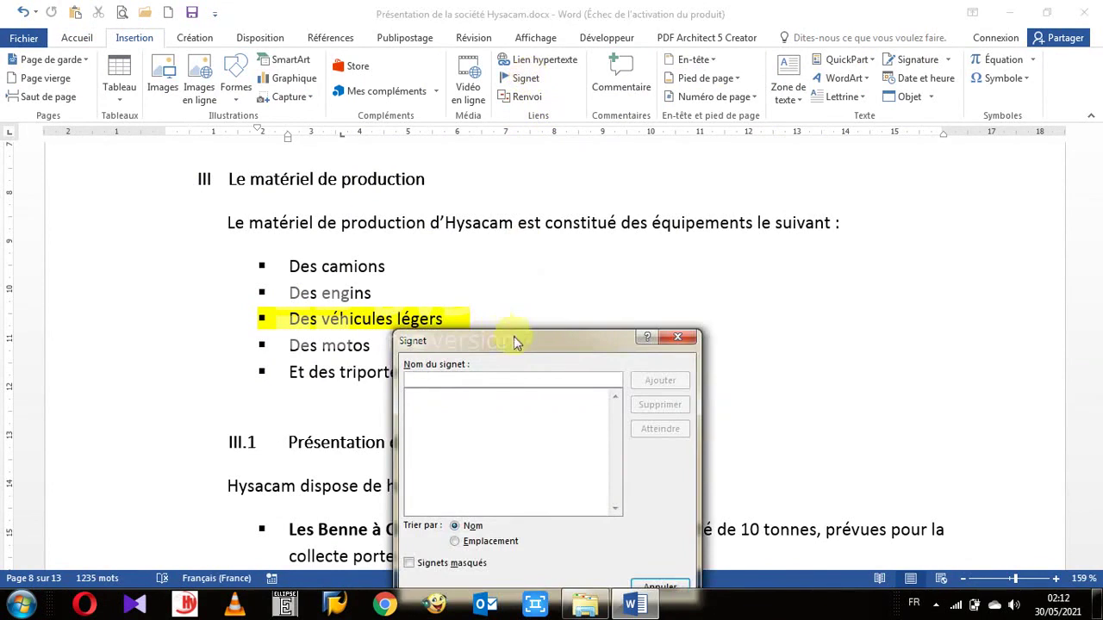
pyautogui.moveTo(596, 297); pyautogui.dragTo(669, 178)
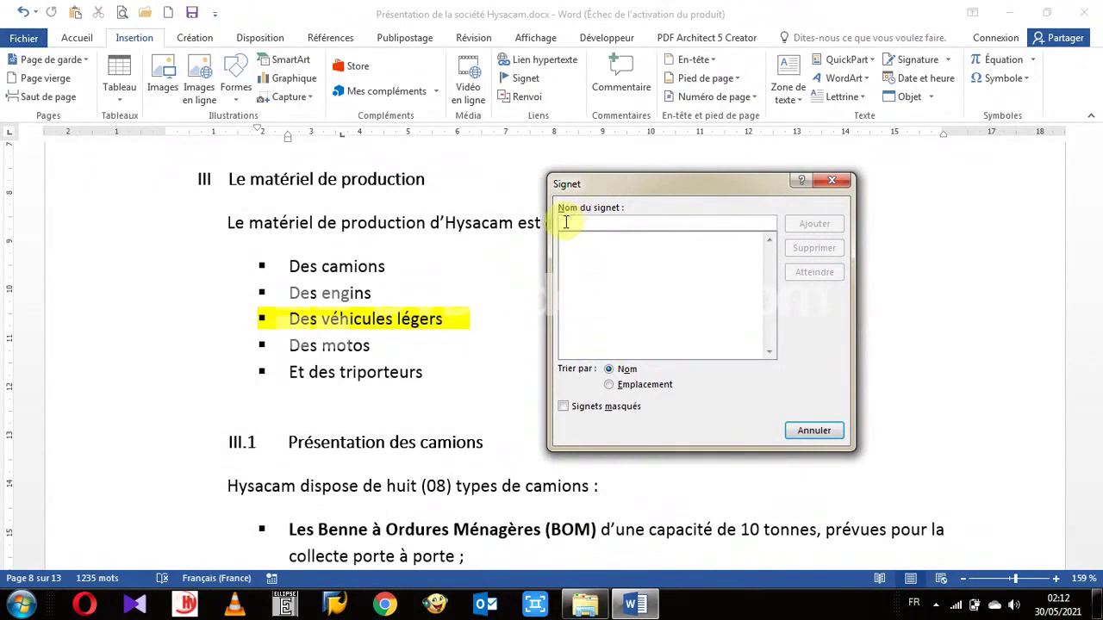
pyautogui.click(582, 222)
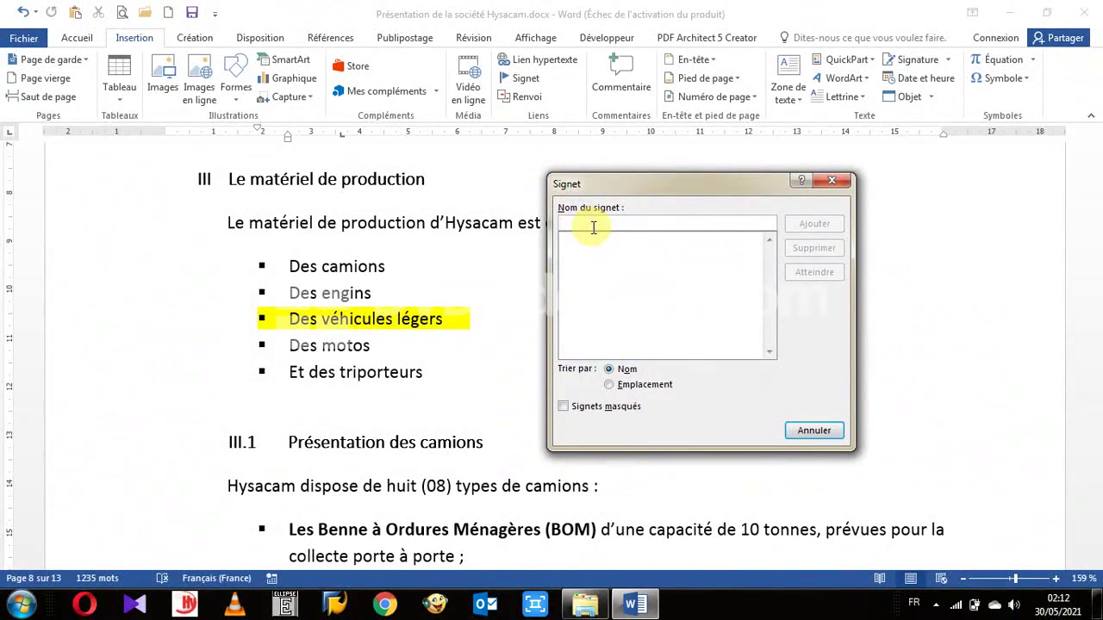
pyautogui.write('VL')
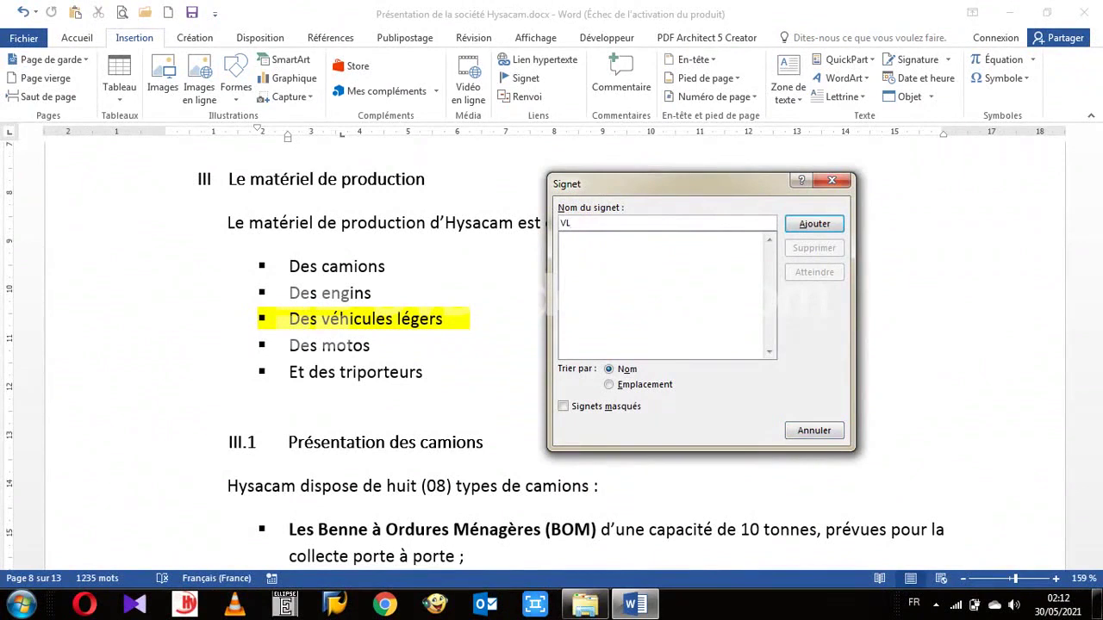
pyautogui.click(814, 224)
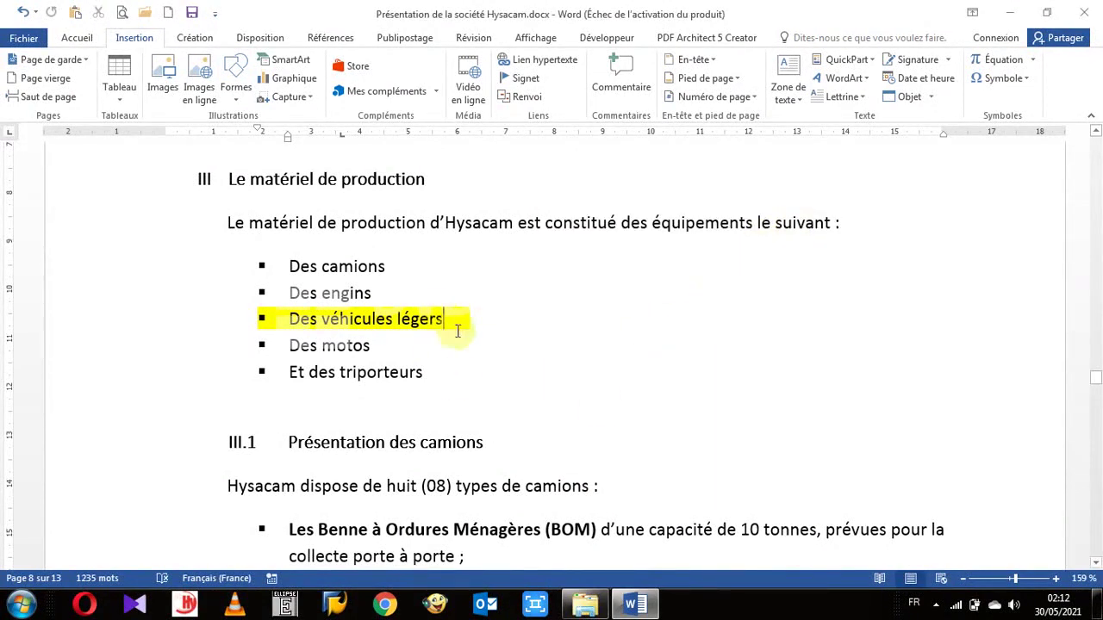
# Show formatting marks on page 8 to check where the VL bookmark sits
pyautogui.click(412, 346)
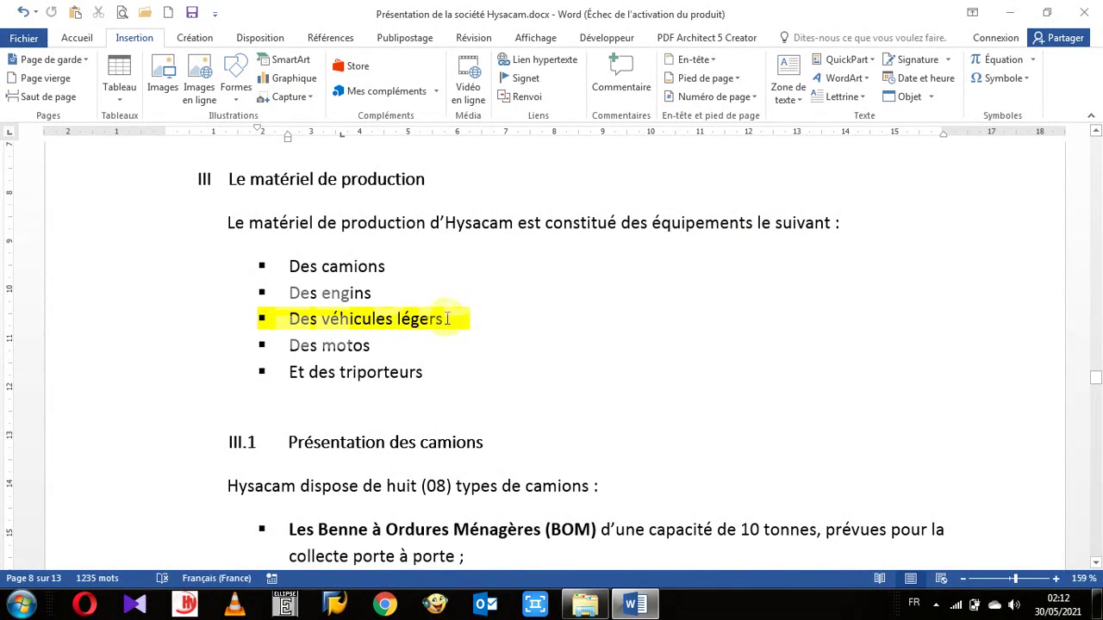
pyautogui.click(412, 318)
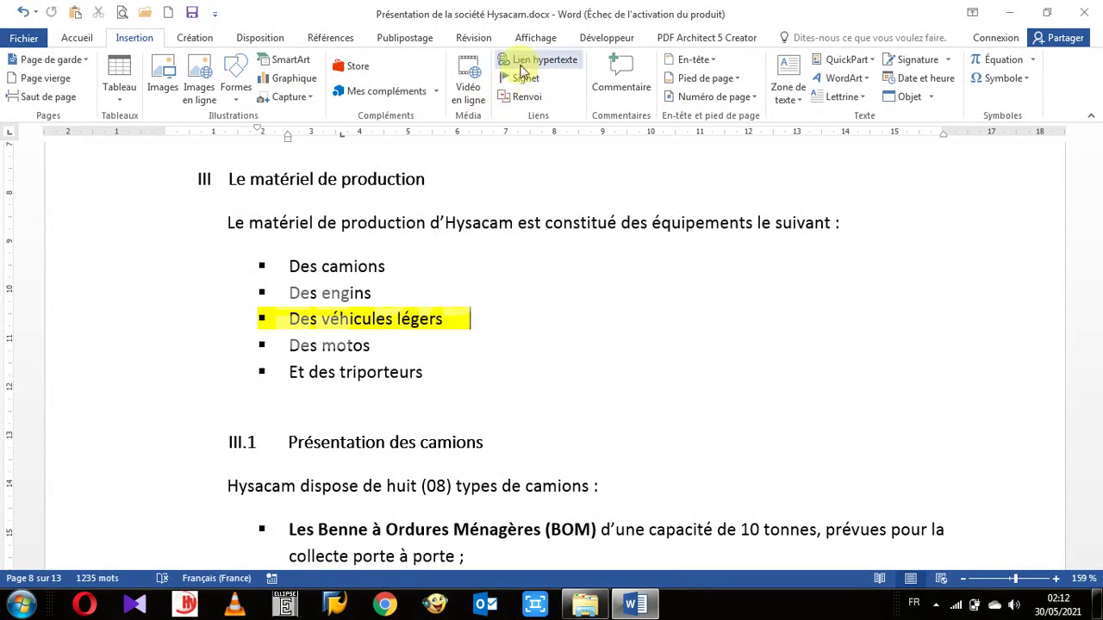
pyautogui.click(77, 37)
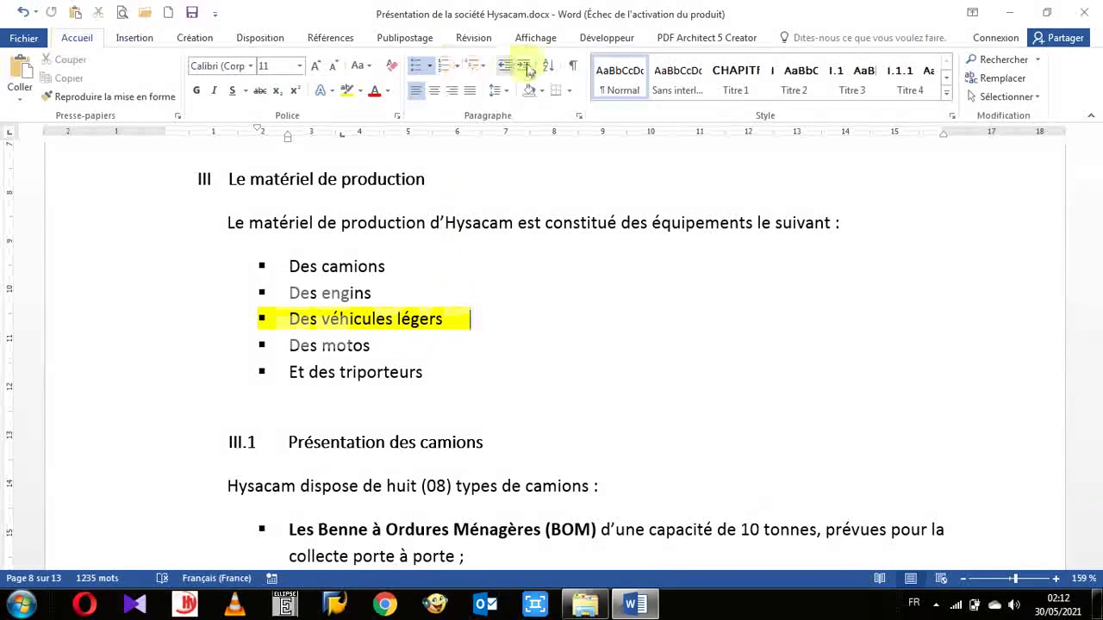
pyautogui.click(573, 67)
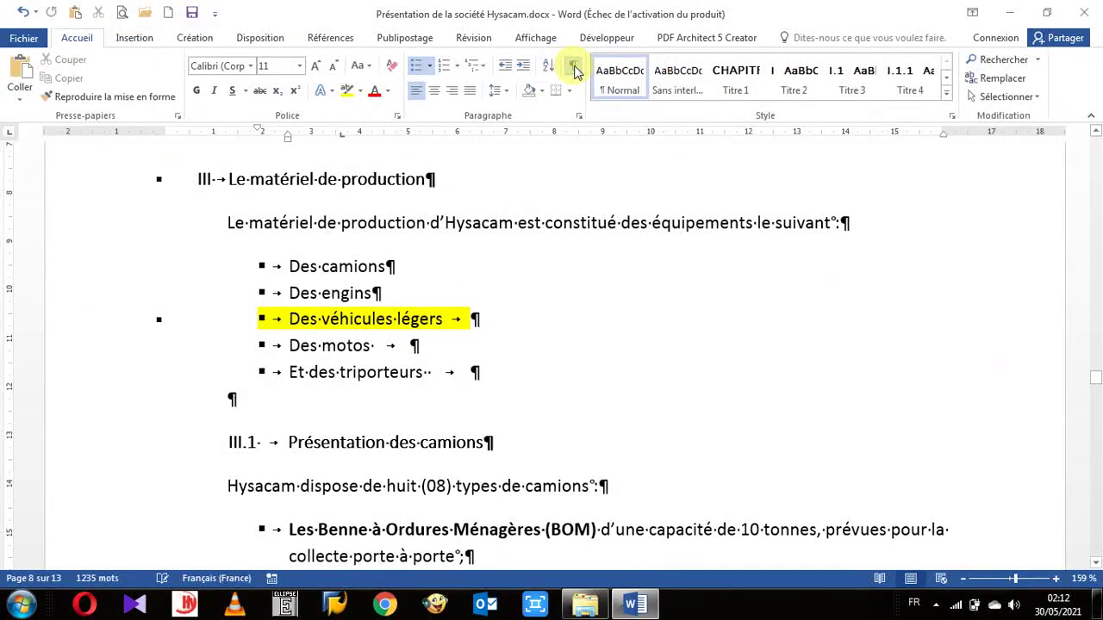
# Hide formatting marks and scroll back to the 'Voir conclusion' line on page 5
pyautogui.click(573, 69)
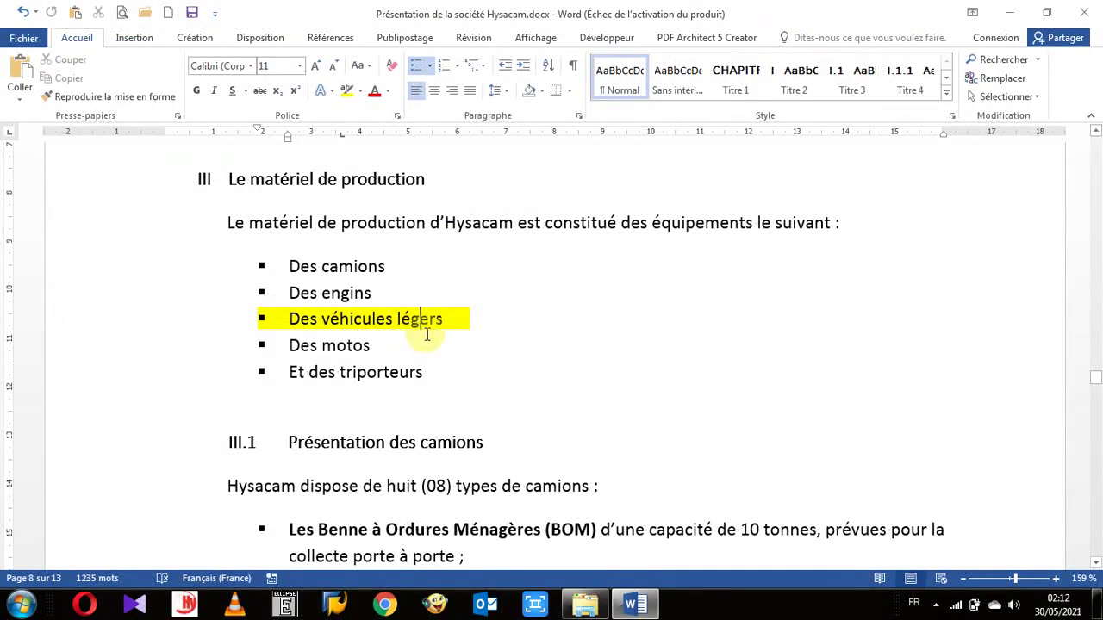
pyautogui.scroll(1, 430, 327)
pyautogui.scroll(1, 433, 320)
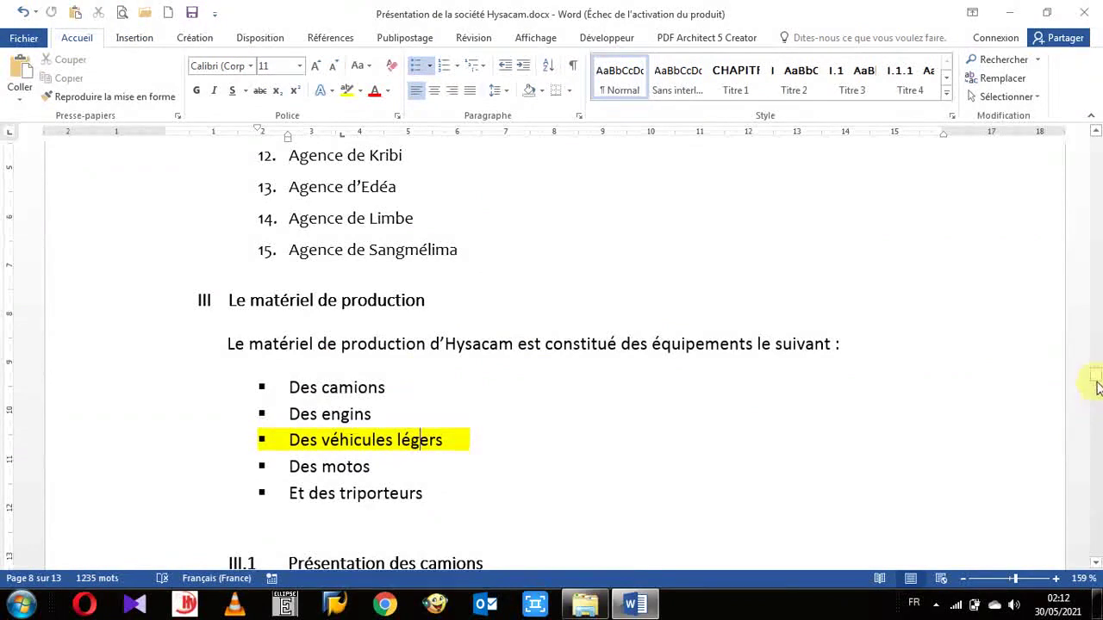
pyautogui.moveTo(1100, 387); pyautogui.dragTo(1093, 129)
pyautogui.scroll(-4, 699, 308)
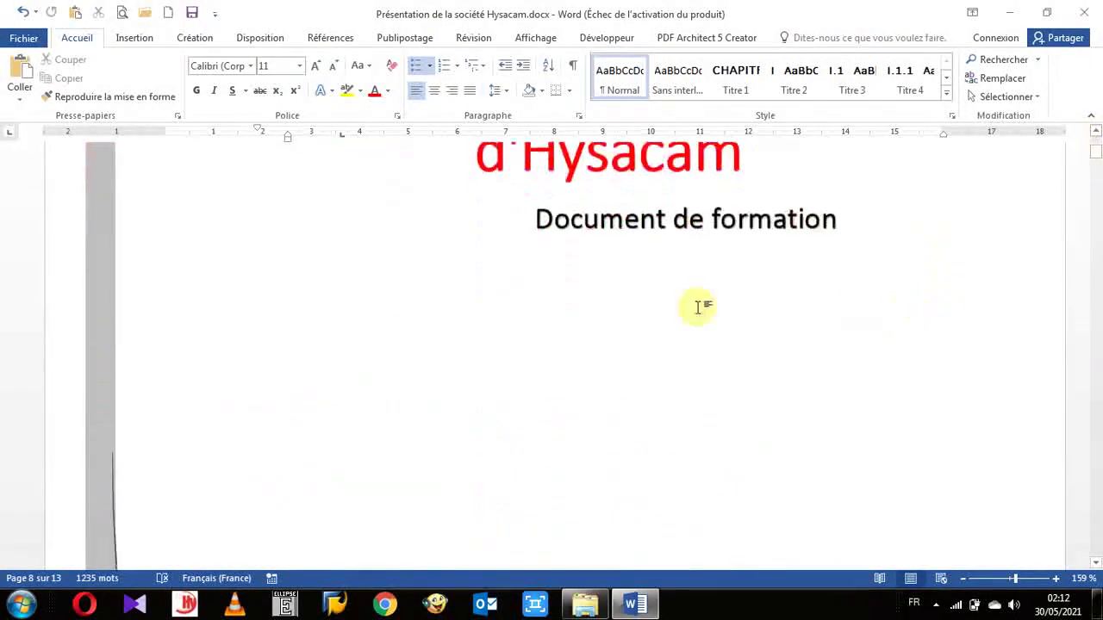
pyautogui.scroll(-3, 444, 366)
pyautogui.scroll(-5, 444, 367)
pyautogui.scroll(-4, 401, 387)
pyautogui.scroll(-3, 401, 387)
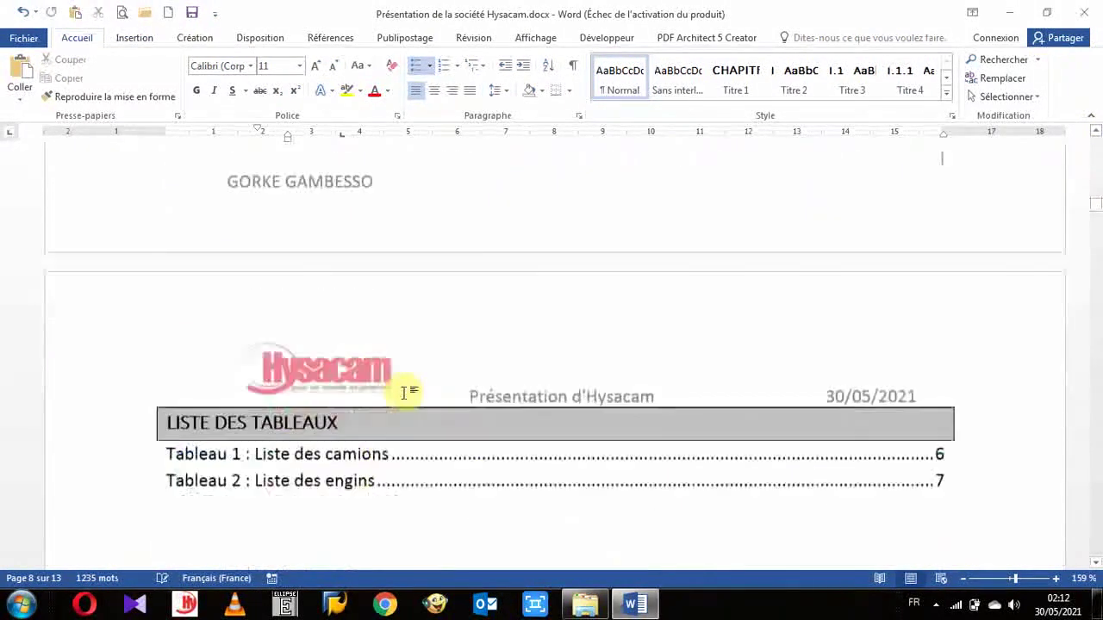
pyautogui.scroll(-3, 404, 393)
pyautogui.scroll(-3, 408, 398)
pyautogui.scroll(-3, 404, 392)
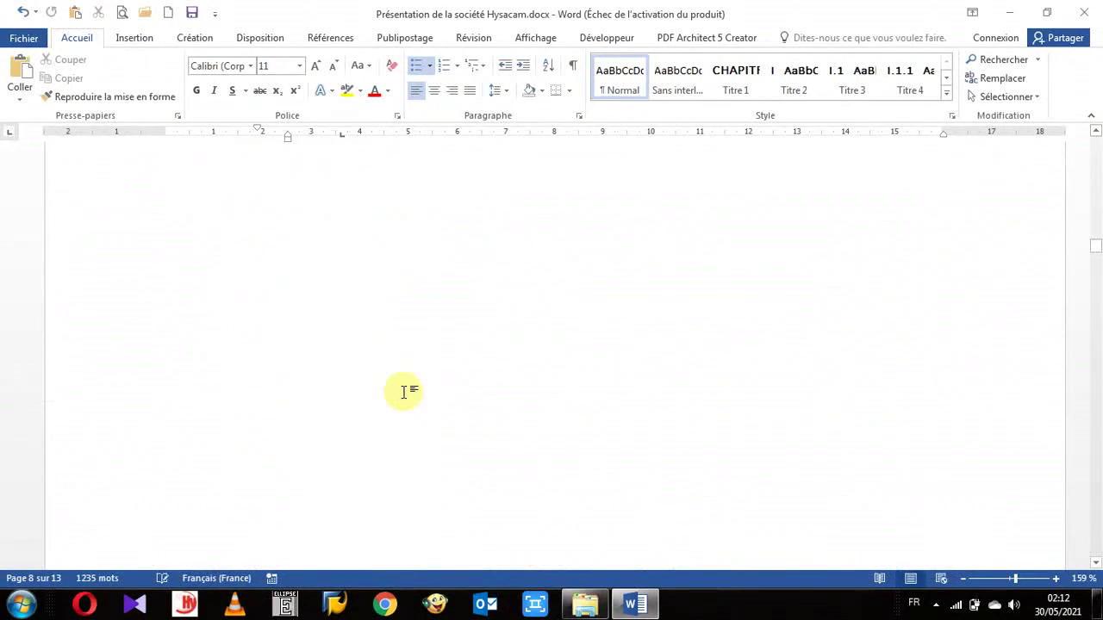
pyautogui.scroll(-3, 404, 392)
pyautogui.scroll(-3, 406, 394)
pyautogui.scroll(-3, 406, 392)
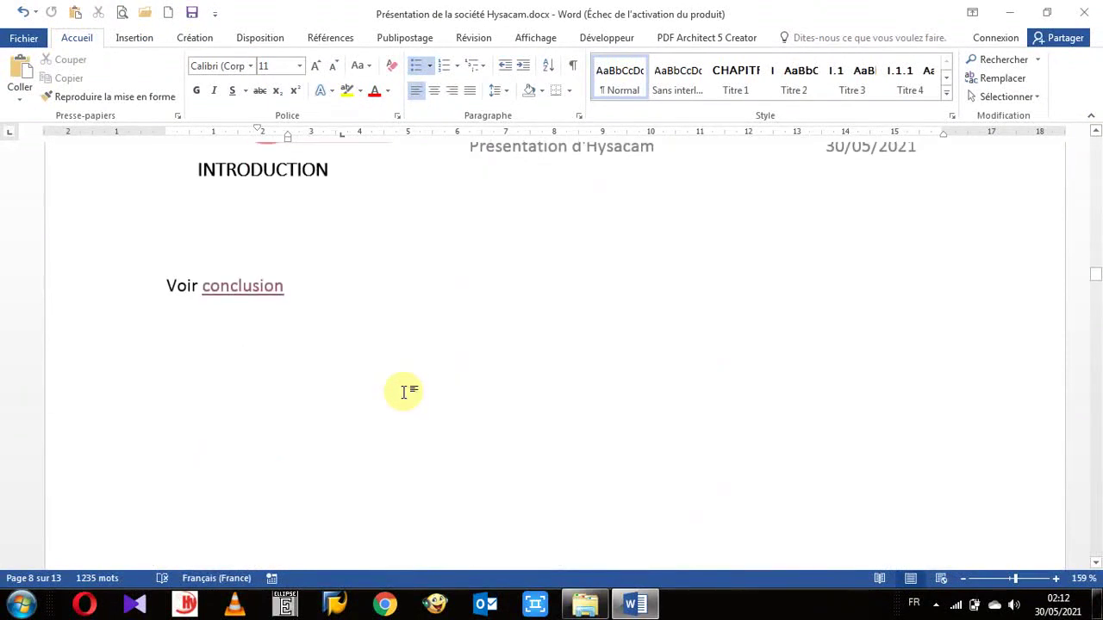
# Remove the existing hyperlink from 'conclusion' through the link settings
pyautogui.click(242, 287)
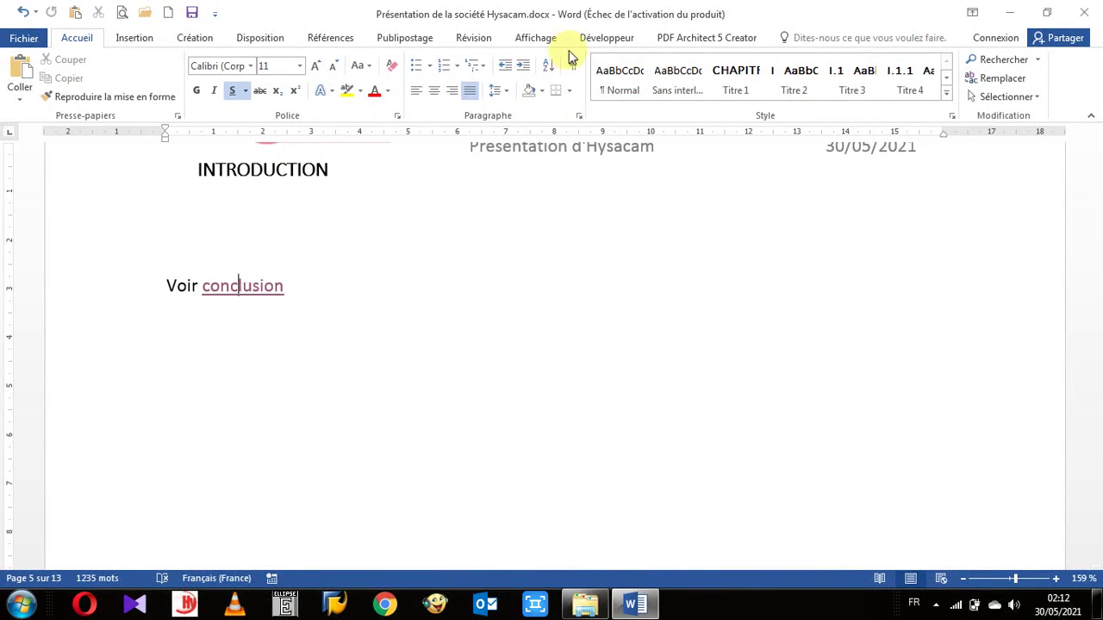
pyautogui.click(138, 38)
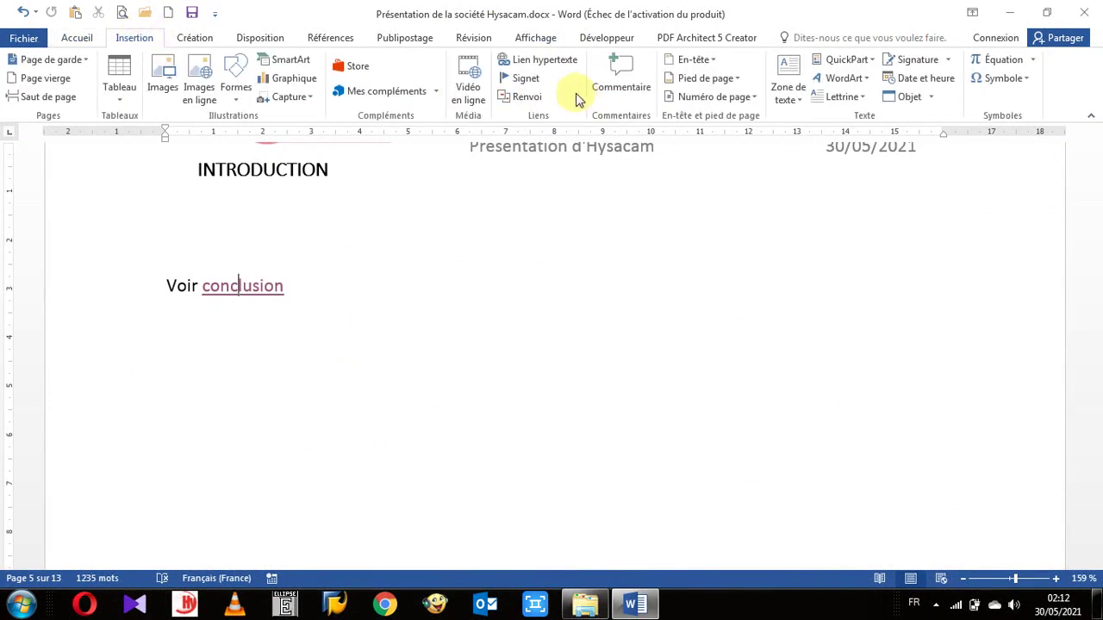
pyautogui.click(548, 65)
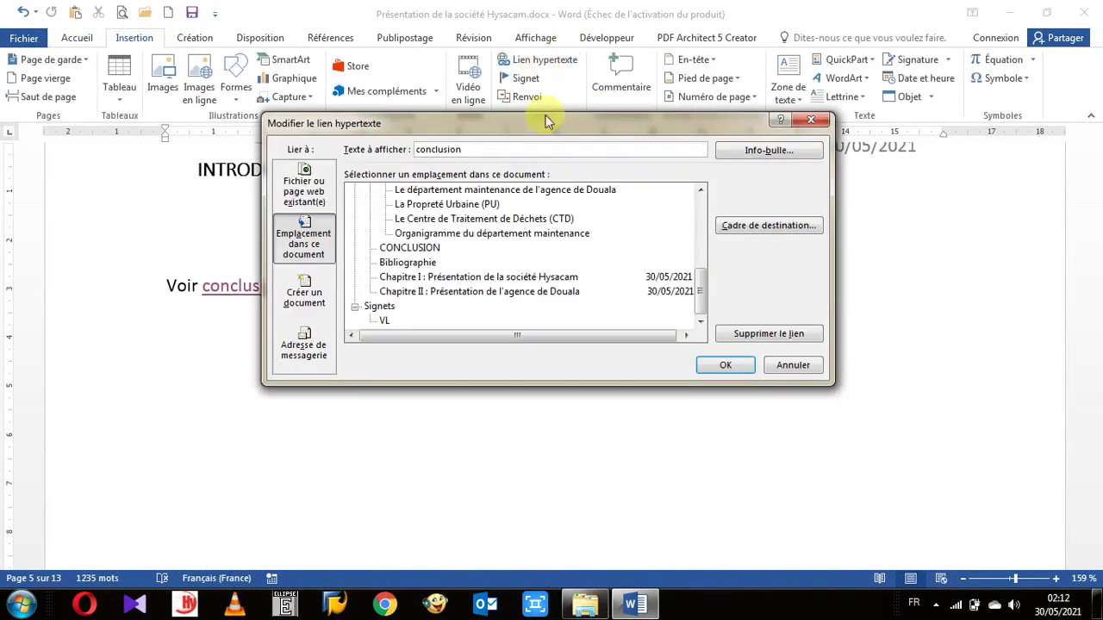
pyautogui.click(759, 335)
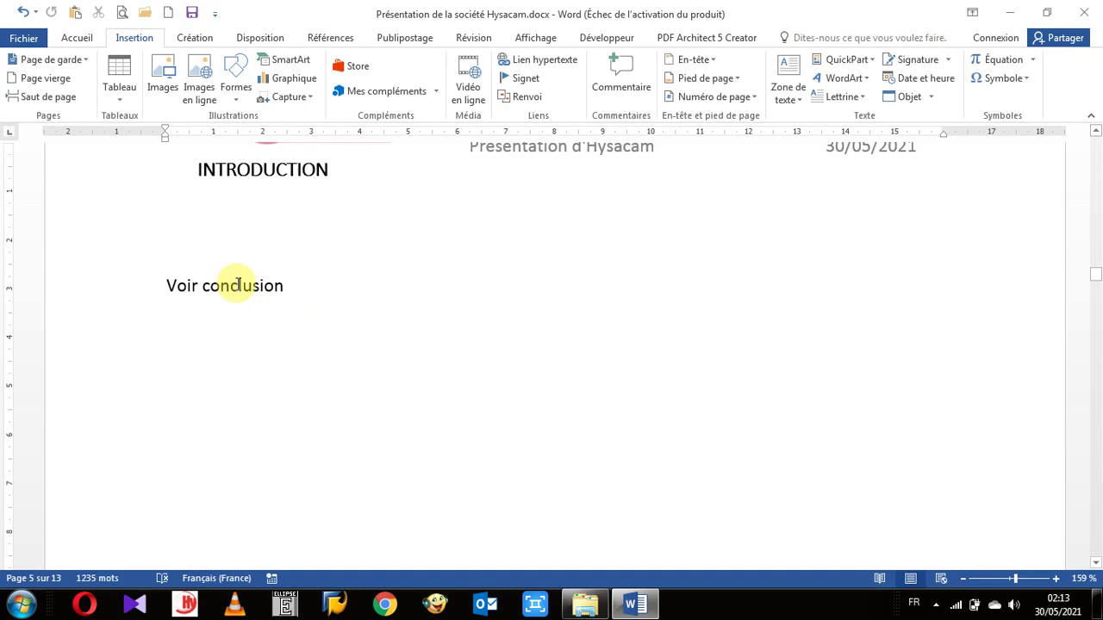
pyautogui.click(241, 287)
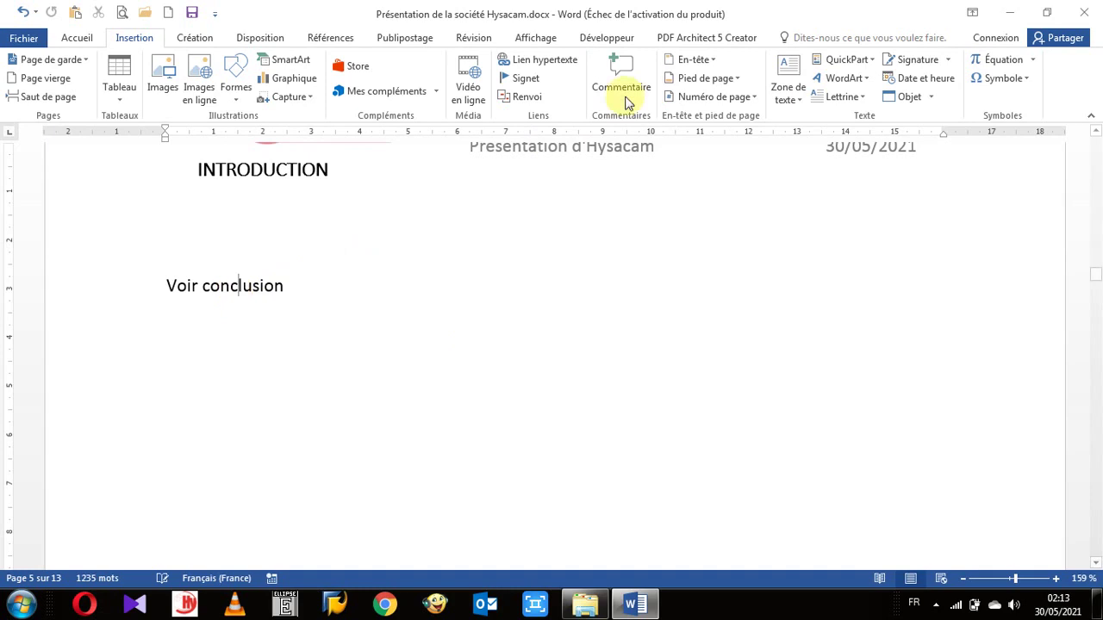
# Link 'conclusion' to the VL bookmark and follow it to 'Des véhicules légers' on page 8
pyautogui.click(548, 66)
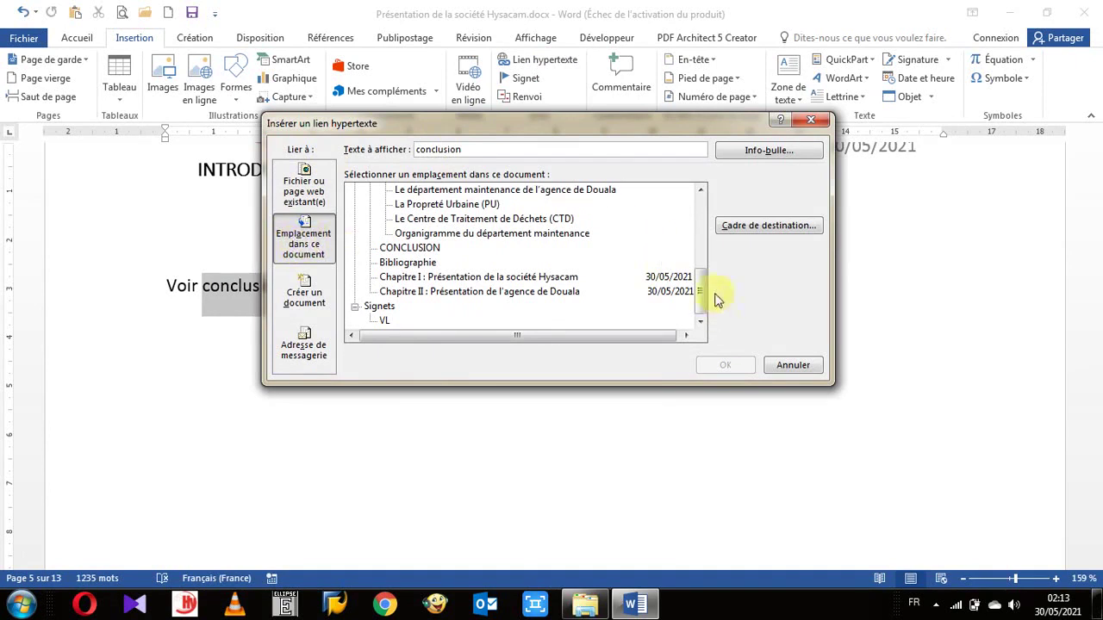
pyautogui.moveTo(702, 288)
pyautogui.mouseDown()
pyautogui.moveTo(705, 237)
pyautogui.moveTo(676, 321)
pyautogui.mouseUp()
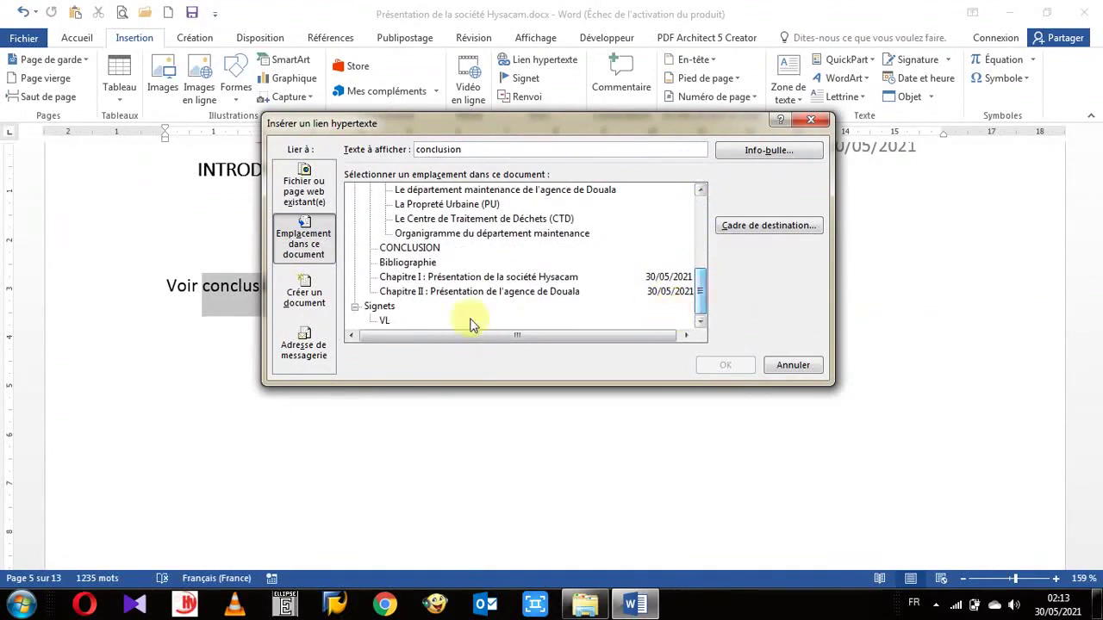
pyautogui.click(385, 321)
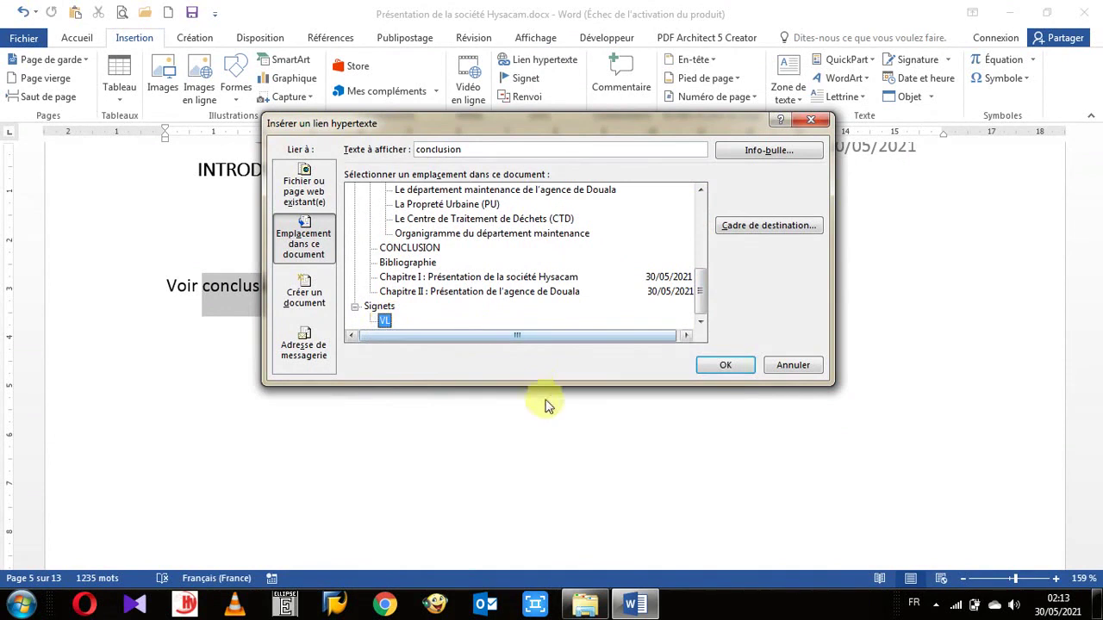
pyautogui.click(725, 367)
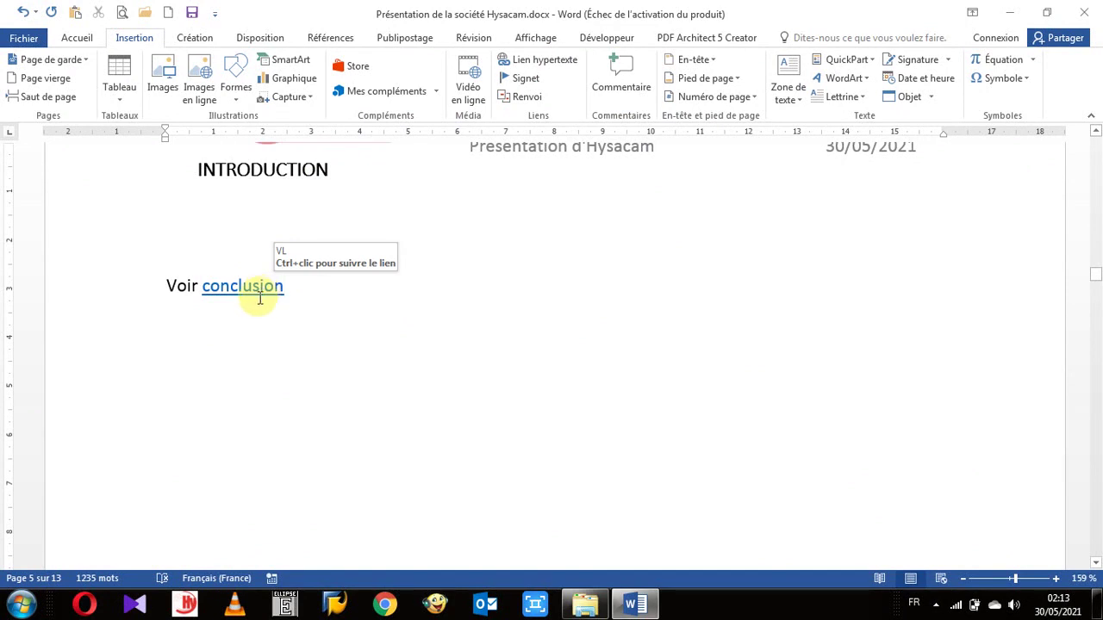
pyautogui.keyDown('ctrl'); pyautogui.click(255, 292); pyautogui.keyUp('ctrl')
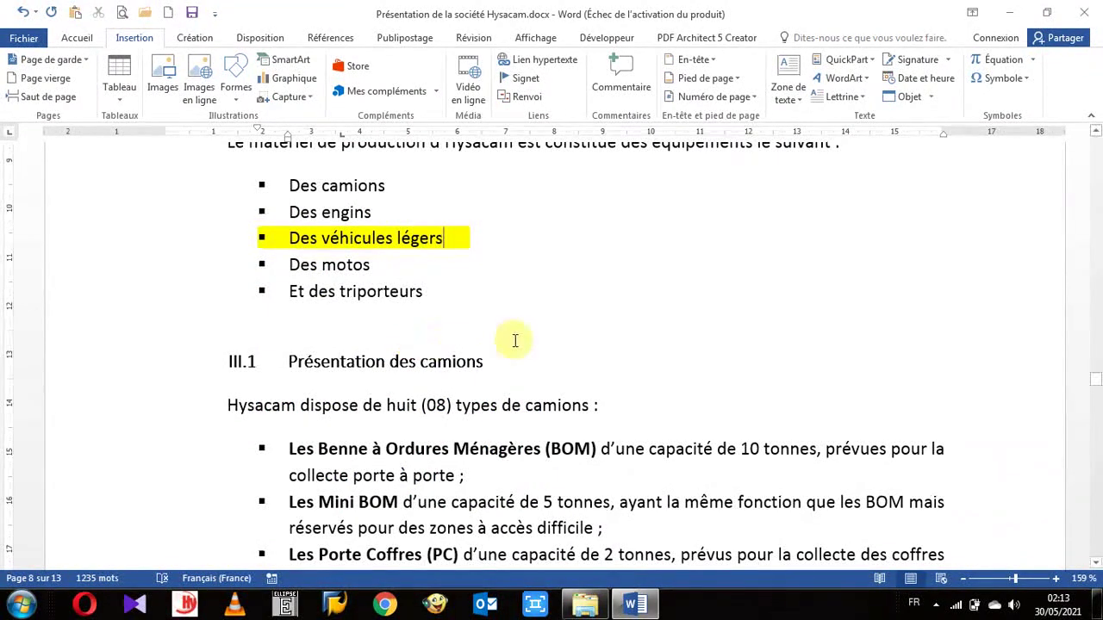
# Scroll up to page 6 and select the headquarters building photo
pyautogui.scroll(10, 514, 343)
pyautogui.scroll(5, 515, 343)
pyautogui.scroll(5, 515, 342)
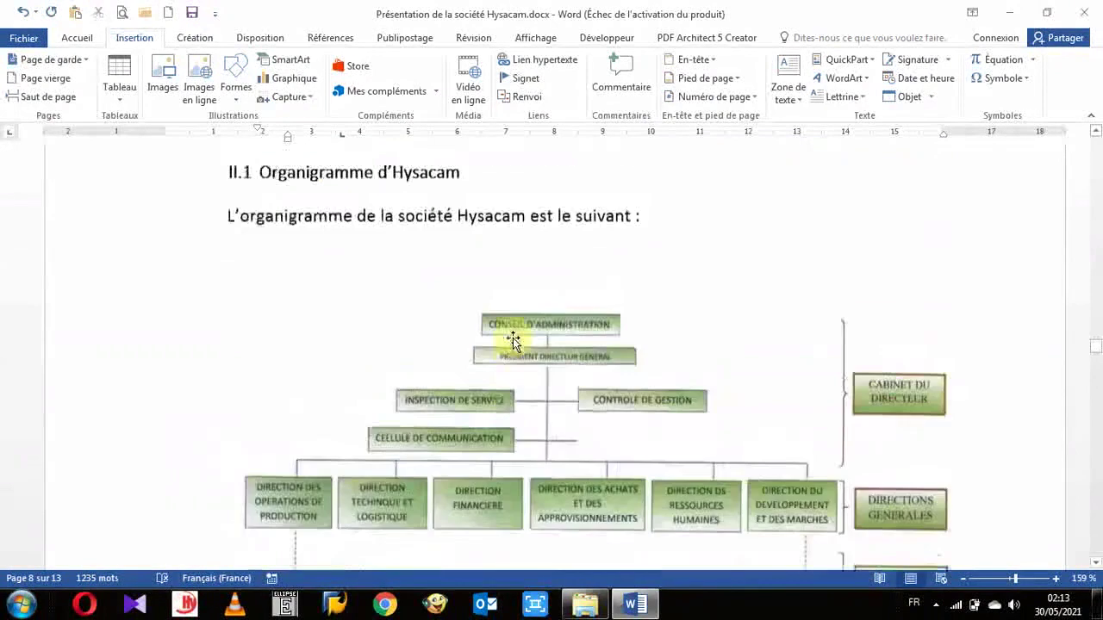
pyautogui.scroll(5, 514, 343)
pyautogui.scroll(5, 514, 343)
pyautogui.scroll(5, 514, 343)
pyautogui.scroll(5, 512, 337)
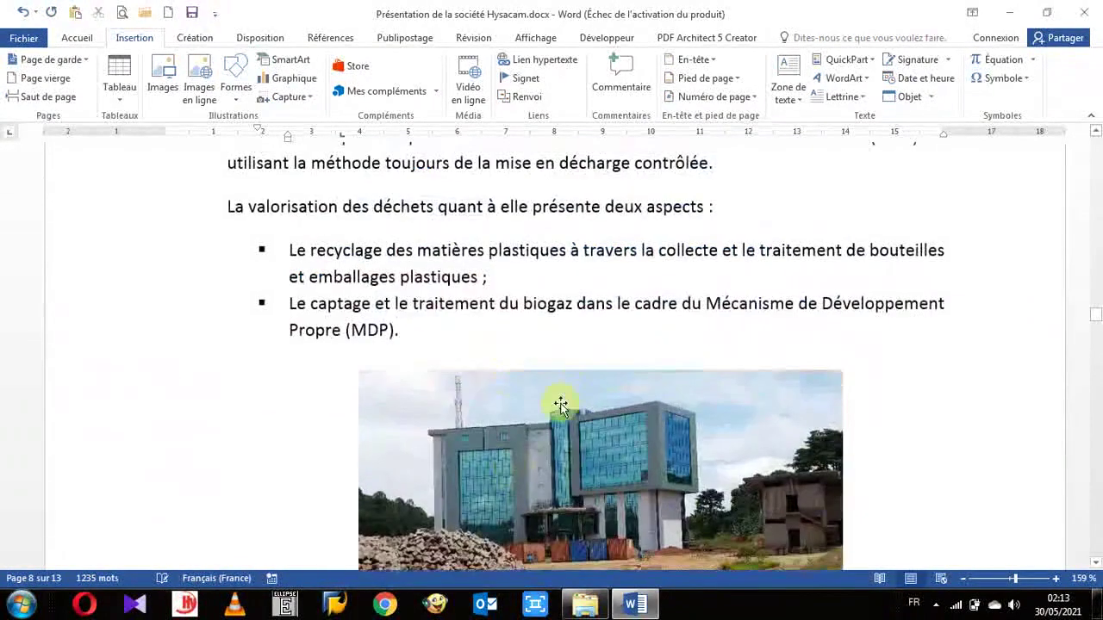
pyautogui.click(576, 455)
pyautogui.scroll(-5, 643, 458)
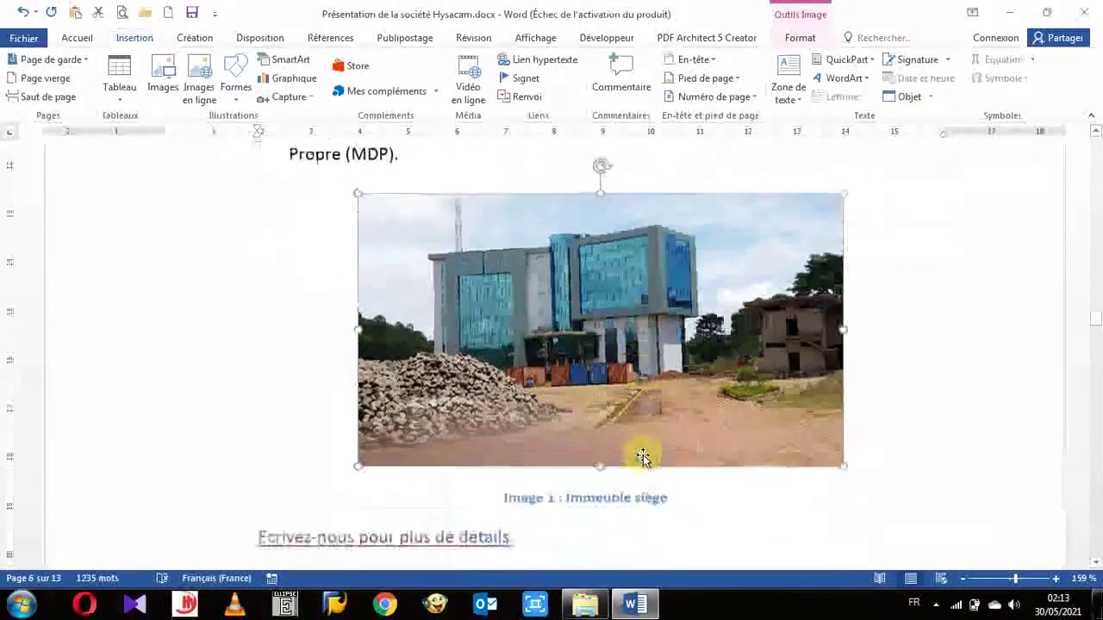
# Add a bookmark named Immeuble_Siège to the selected photo
pyautogui.click(522, 79)
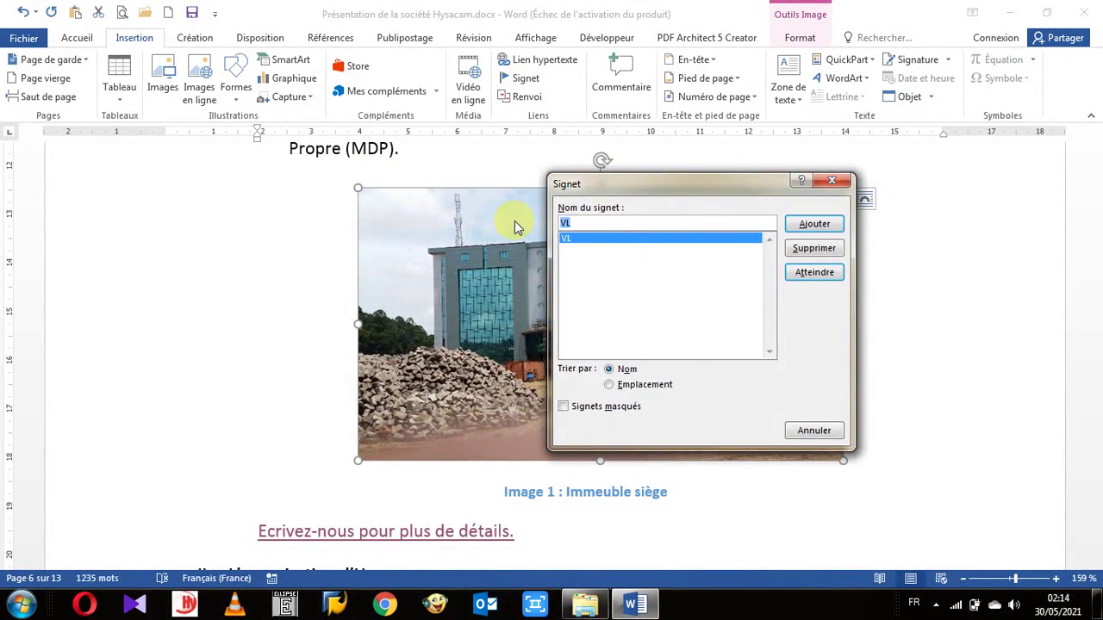
pyautogui.write('s')
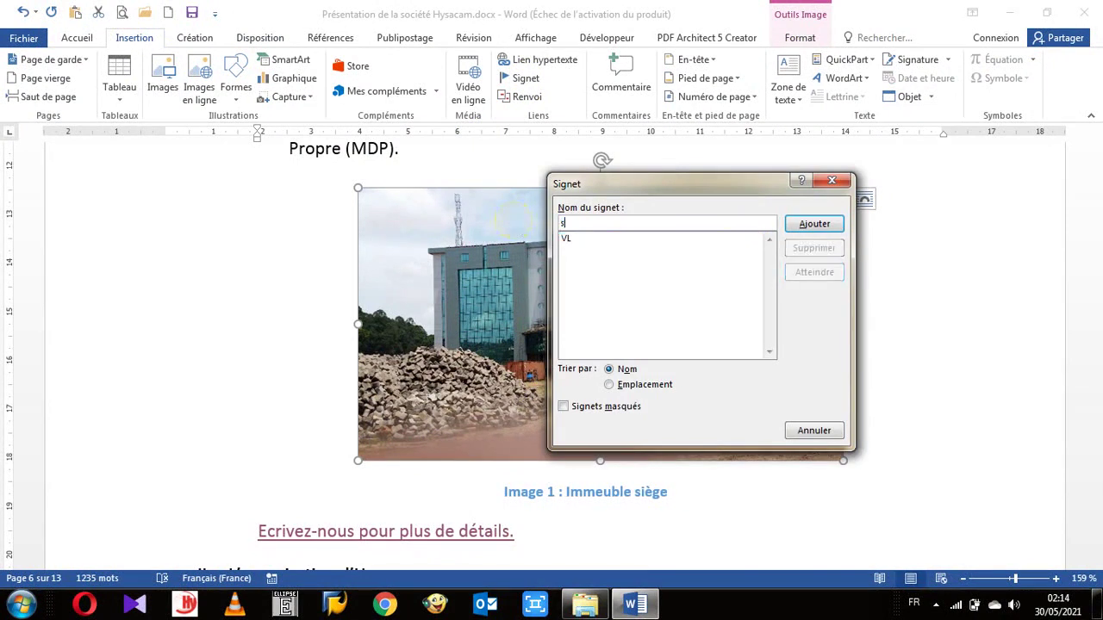
pyautogui.press('BackSpace')
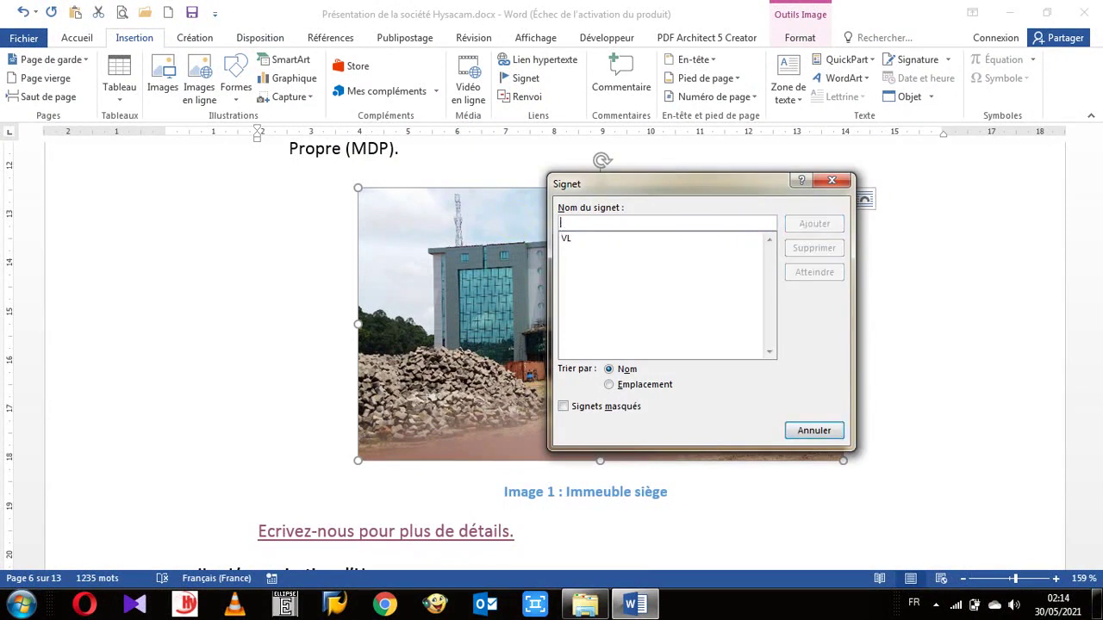
pyautogui.write('Immeuble Siège')
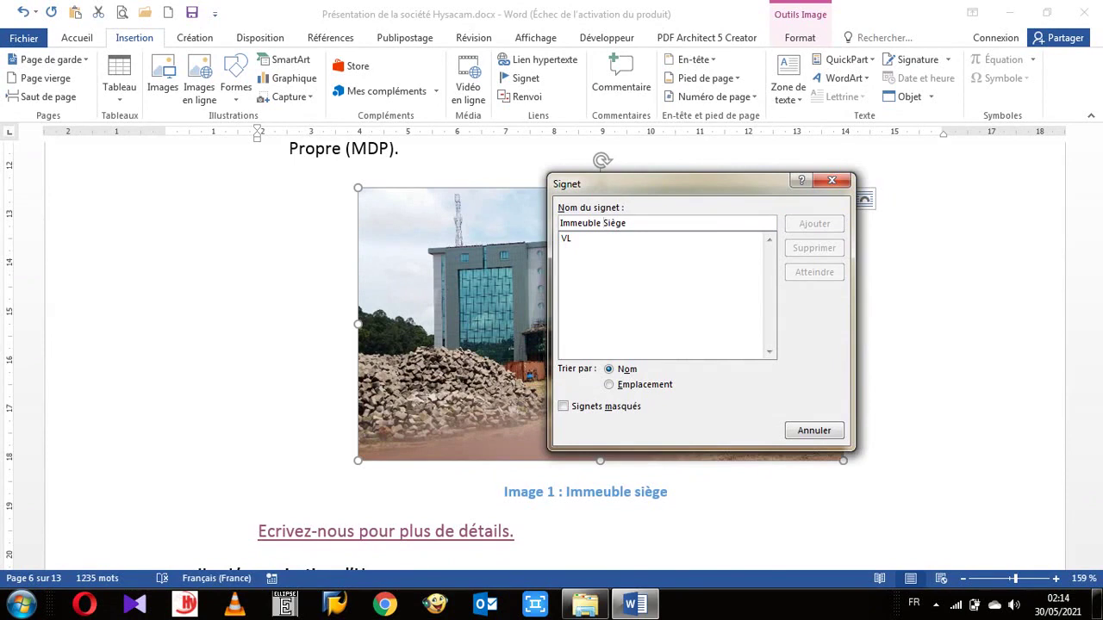
pyautogui.press('BackSpace')
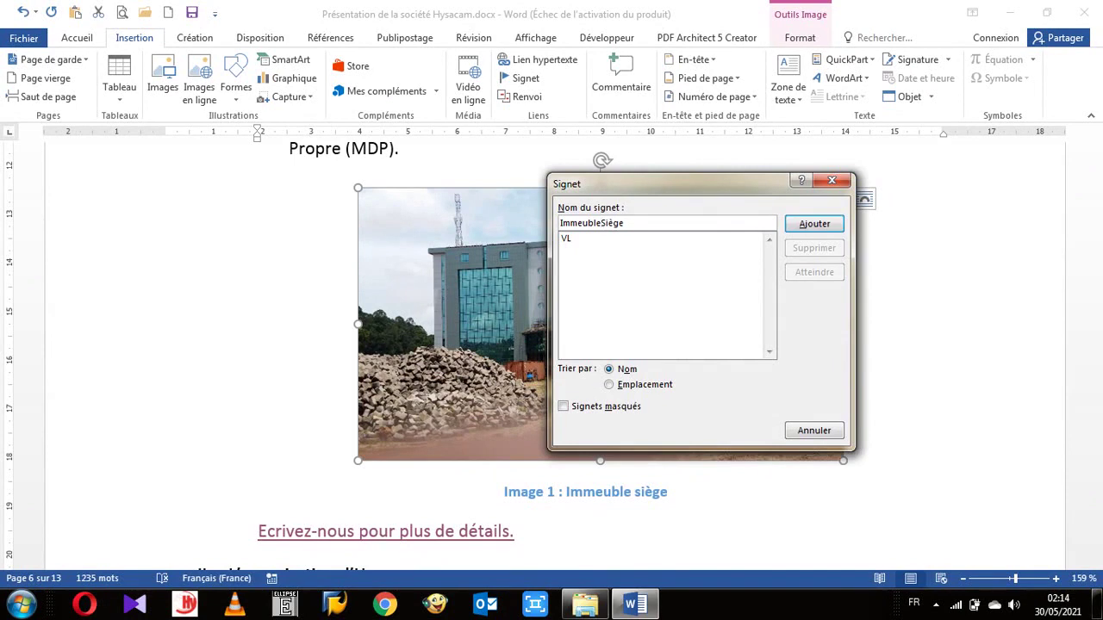
pyautogui.write('_')
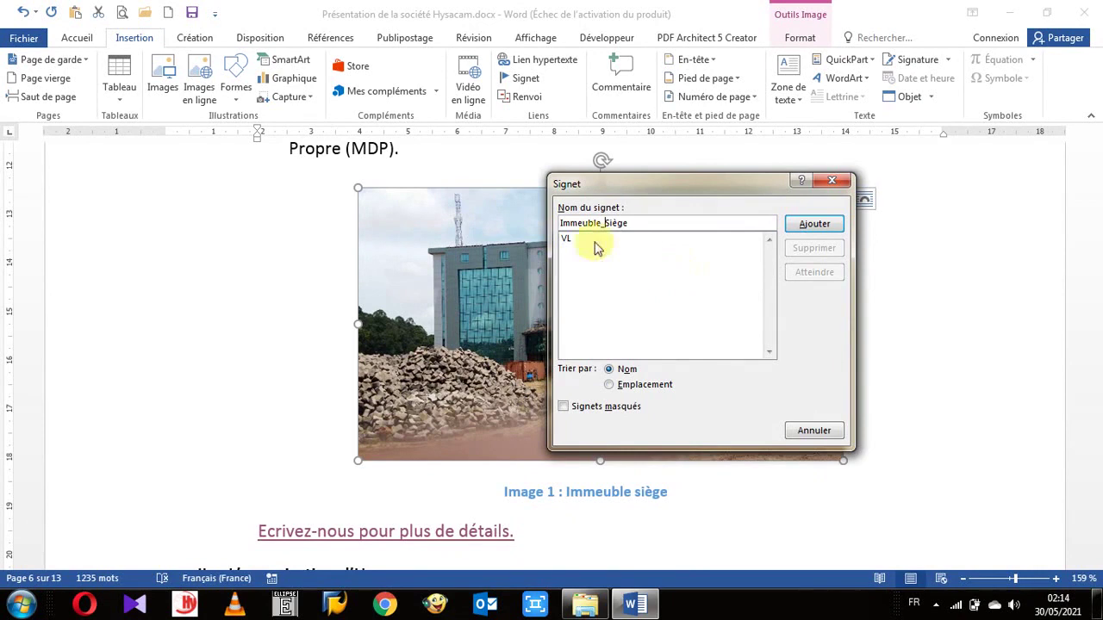
pyautogui.click(813, 223)
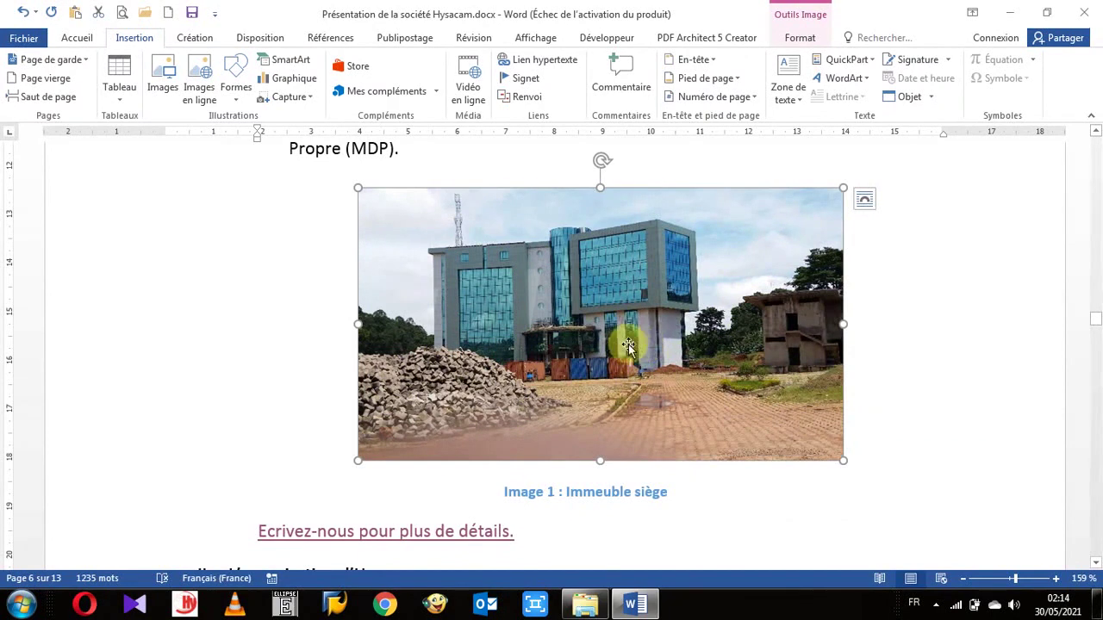
pyautogui.click(663, 169)
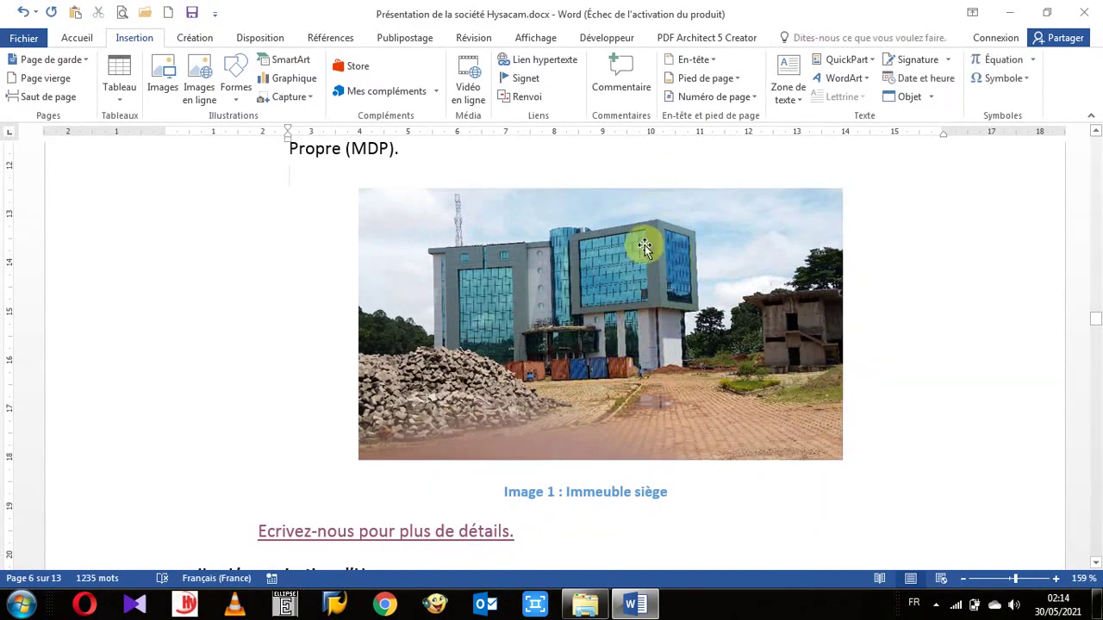
# Remove the VL hyperlink from 'conclusion' in 'Voir conclusion' via the right-click menu
pyautogui.scroll(1, 698, 404)
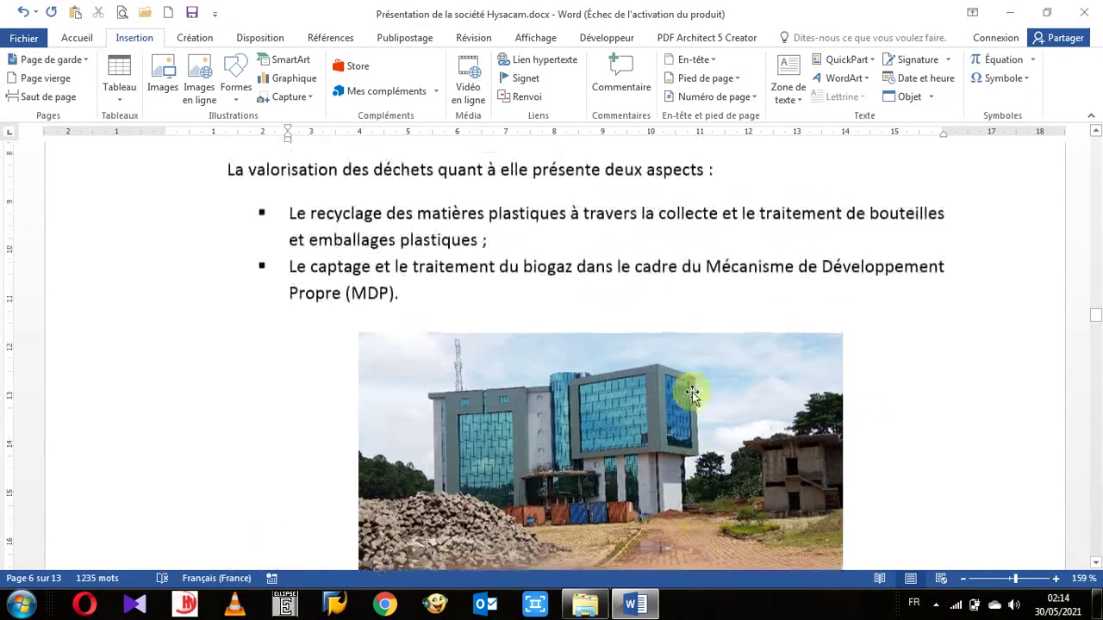
pyautogui.scroll(1, 698, 403)
pyautogui.scroll(5, 698, 398)
pyautogui.scroll(5, 696, 392)
pyautogui.scroll(-5, 694, 390)
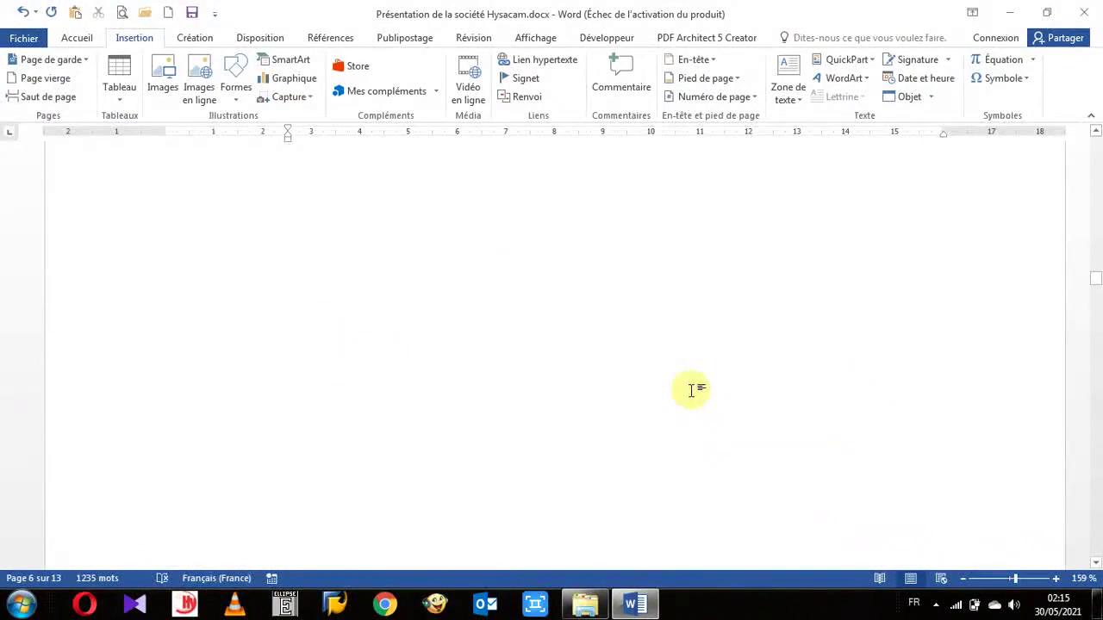
pyautogui.scroll(2, 694, 396)
pyautogui.scroll(-3, 355, 388)
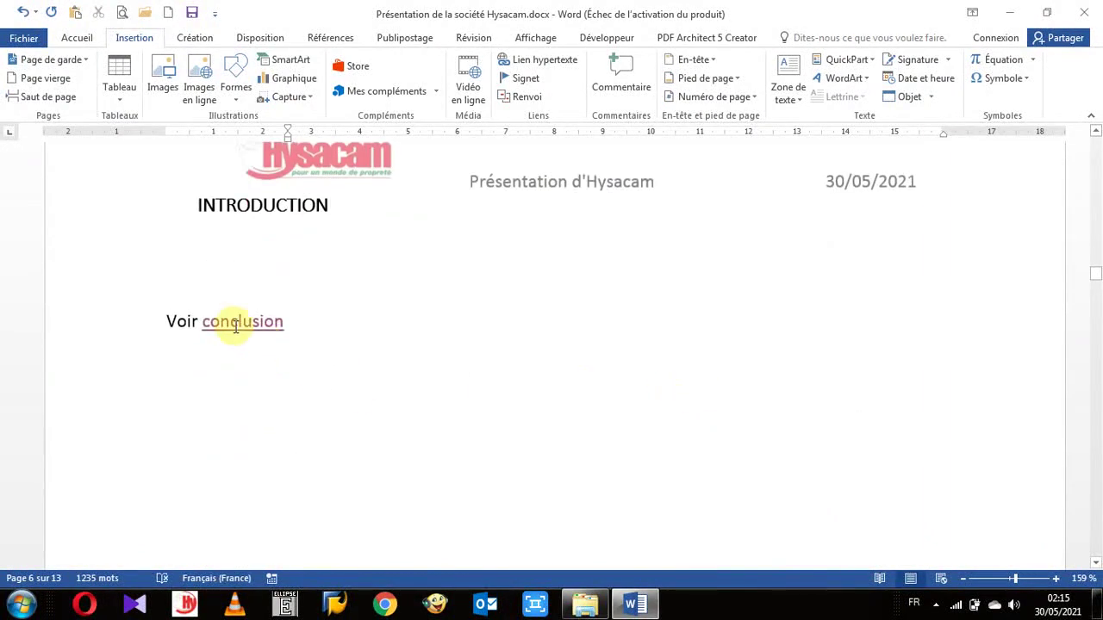
pyautogui.click(236, 324)
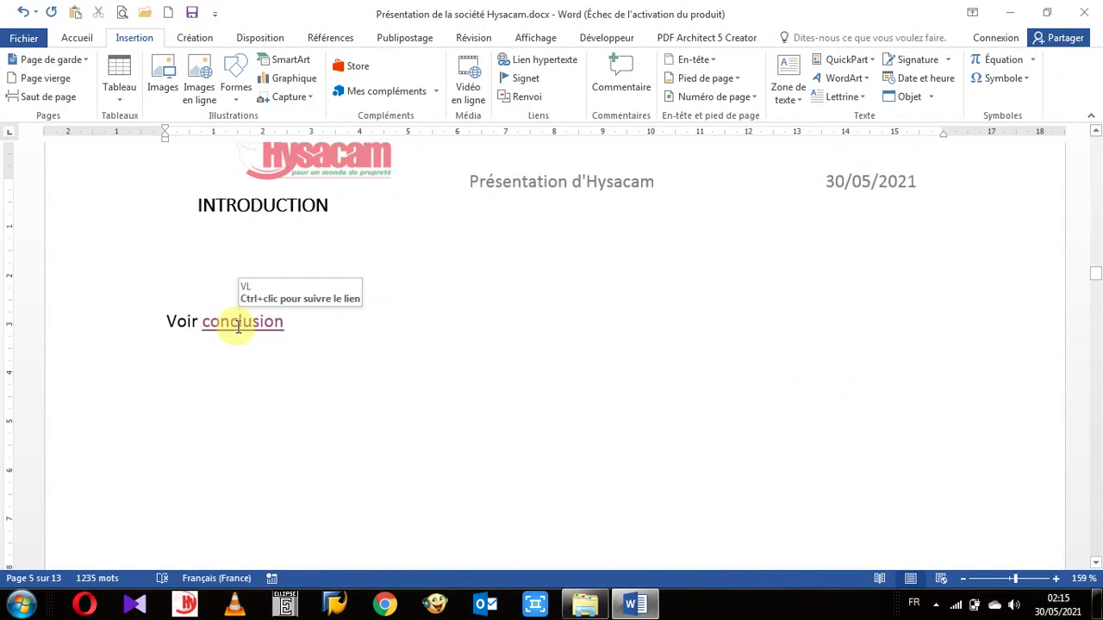
pyautogui.rightClick(238, 326)
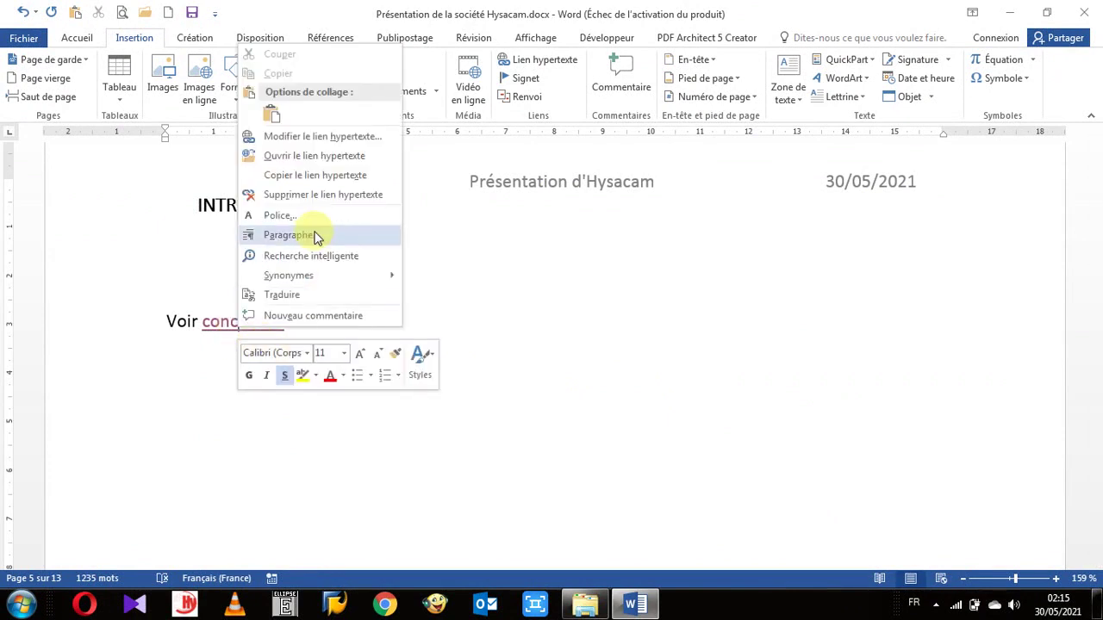
pyautogui.click(309, 196)
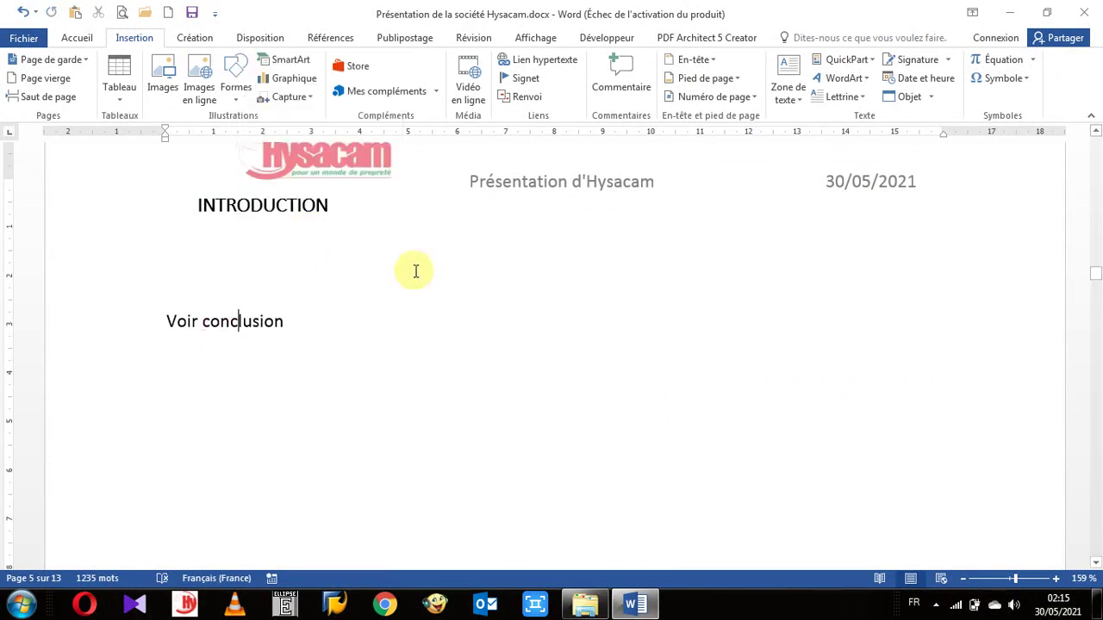
# Relink 'conclusion' to the Immeuble_Siège bookmark and follow the new link
pyautogui.click(561, 66)
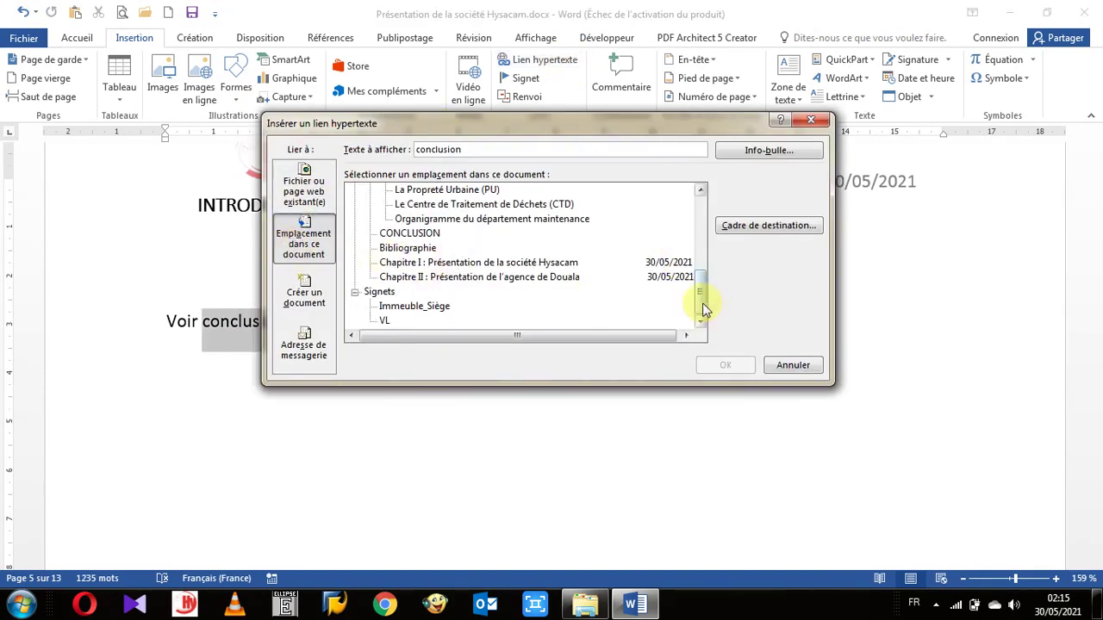
pyautogui.click(422, 306)
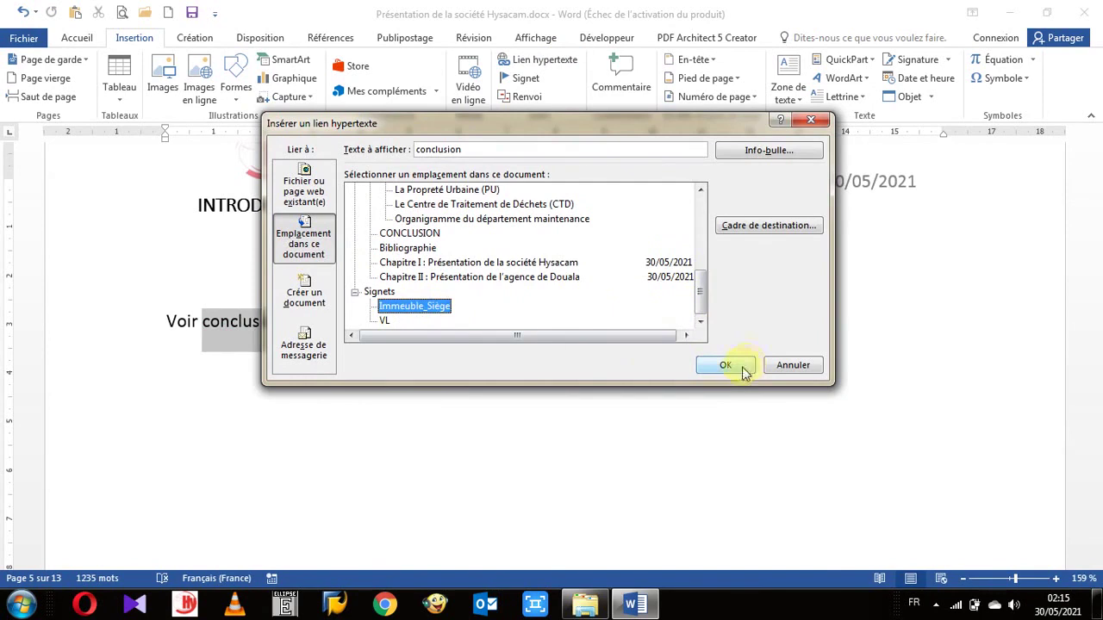
pyautogui.click(742, 368)
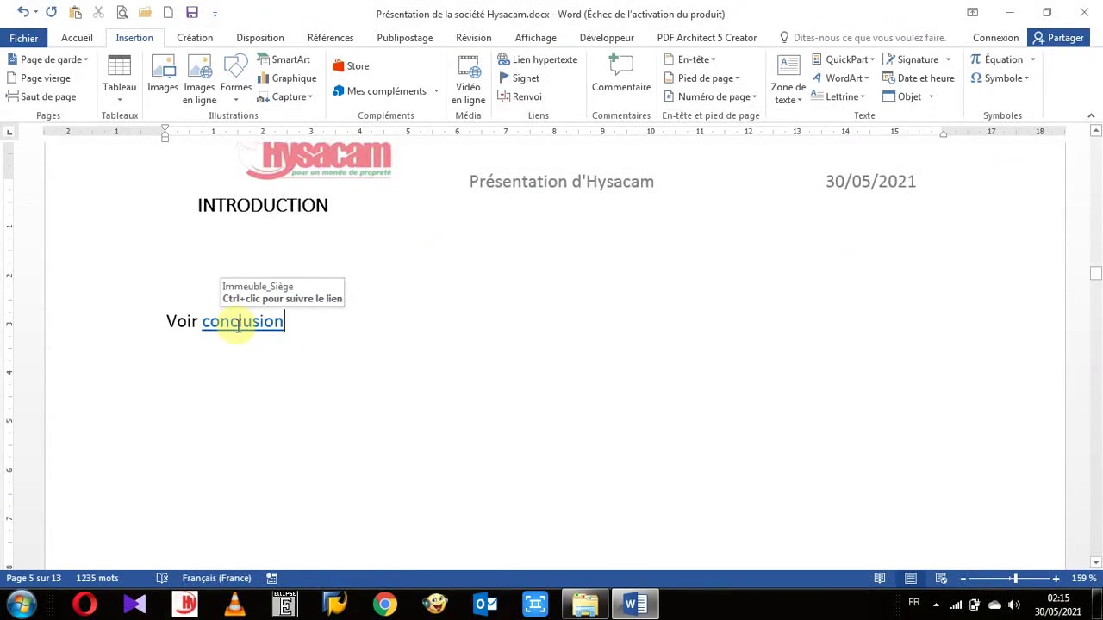
pyautogui.keyDown('ctrl'); pyautogui.click(239, 323); pyautogui.keyUp('ctrl')
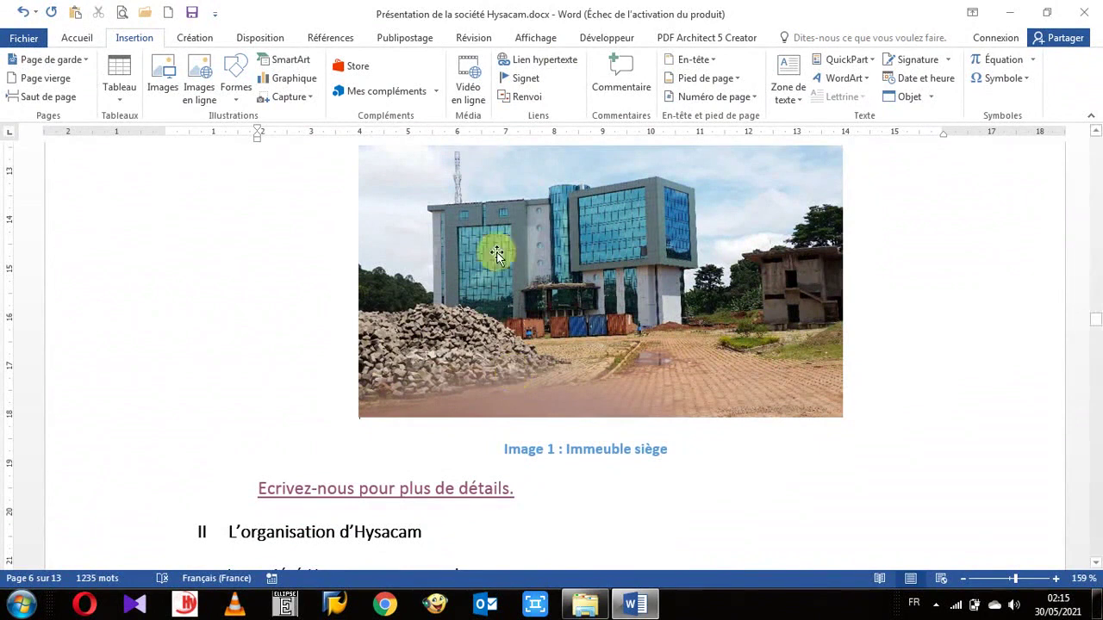
# Scroll through page 6 around the headquarters photo and place the caret in the word 'captage'
pyautogui.scroll(-2, 613, 453)
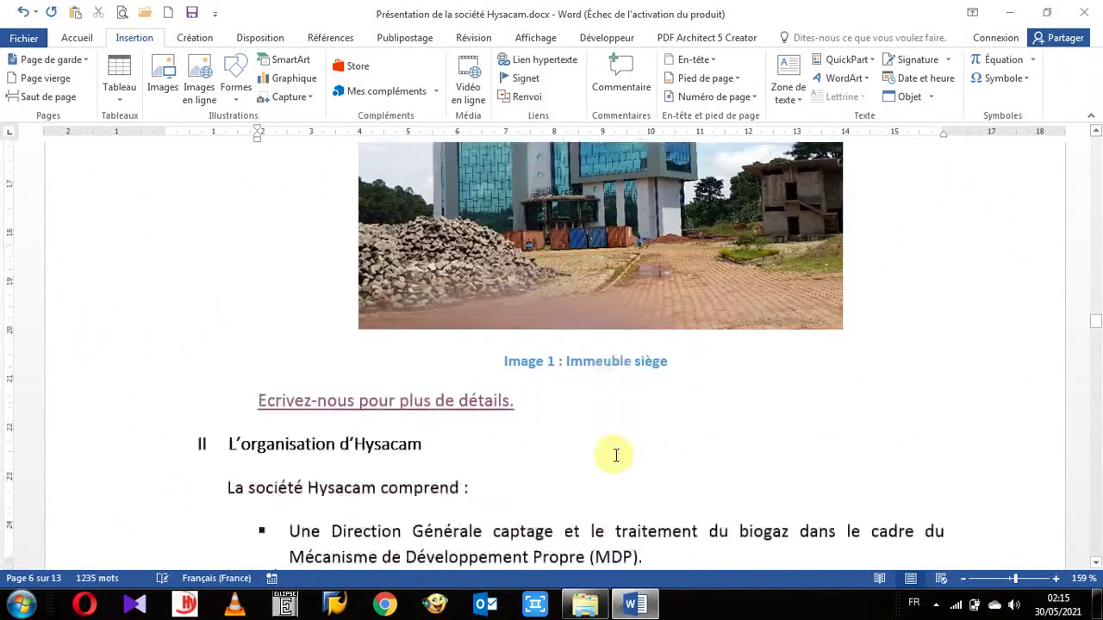
pyautogui.scroll(-3, 613, 453)
pyautogui.scroll(-2, 613, 454)
pyautogui.scroll(3, 613, 454)
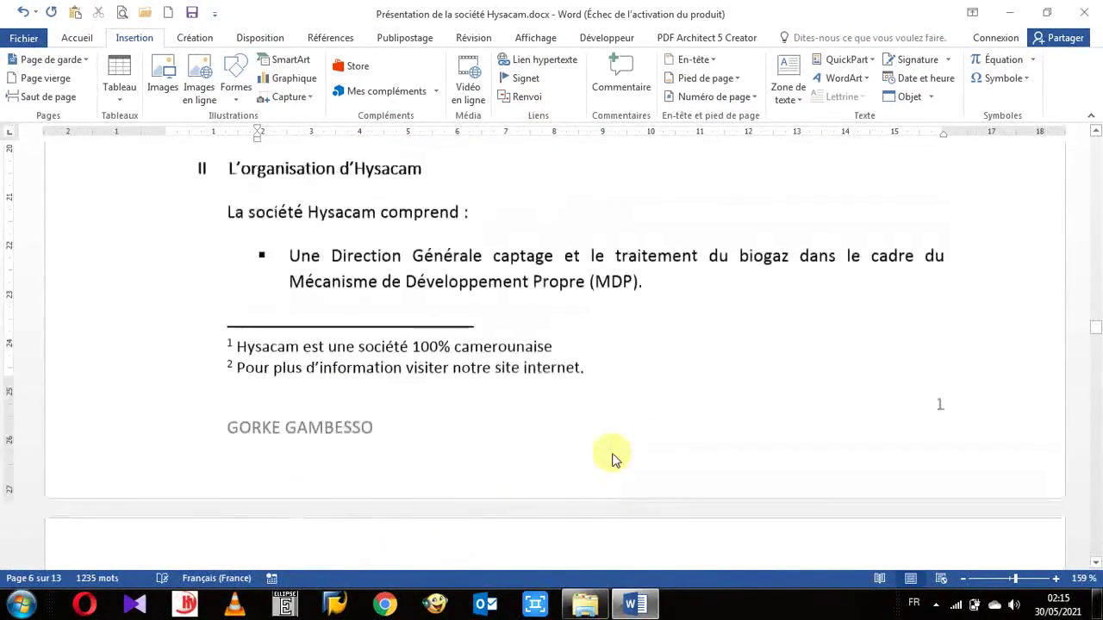
pyautogui.scroll(2, 611, 448)
pyautogui.scroll(2, 610, 442)
pyautogui.scroll(3, 610, 442)
pyautogui.scroll(2, 610, 442)
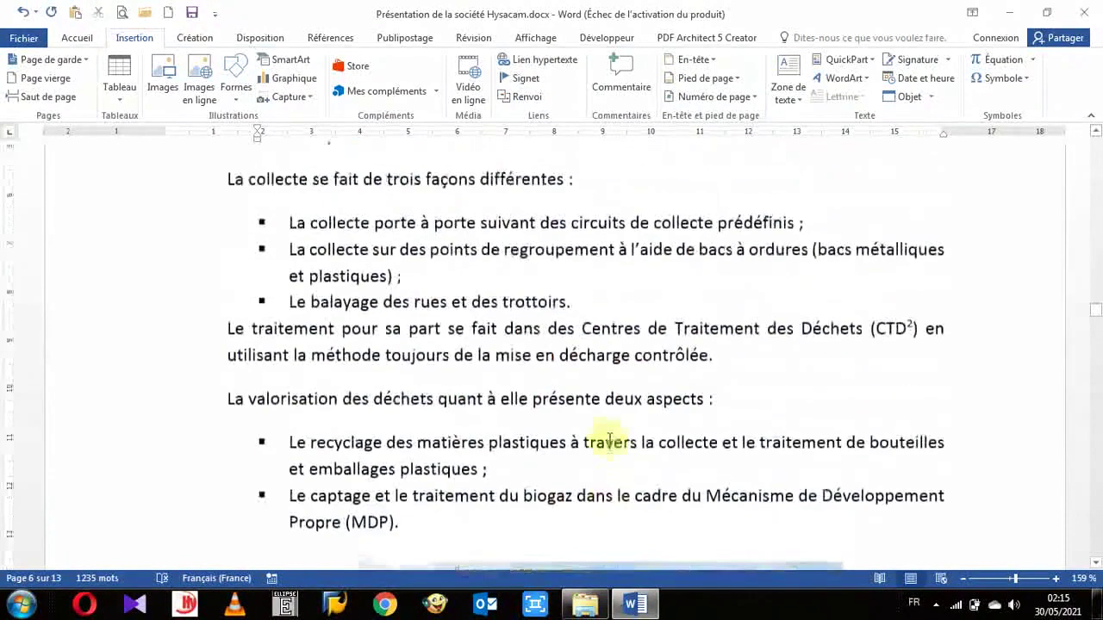
pyautogui.scroll(3, 609, 441)
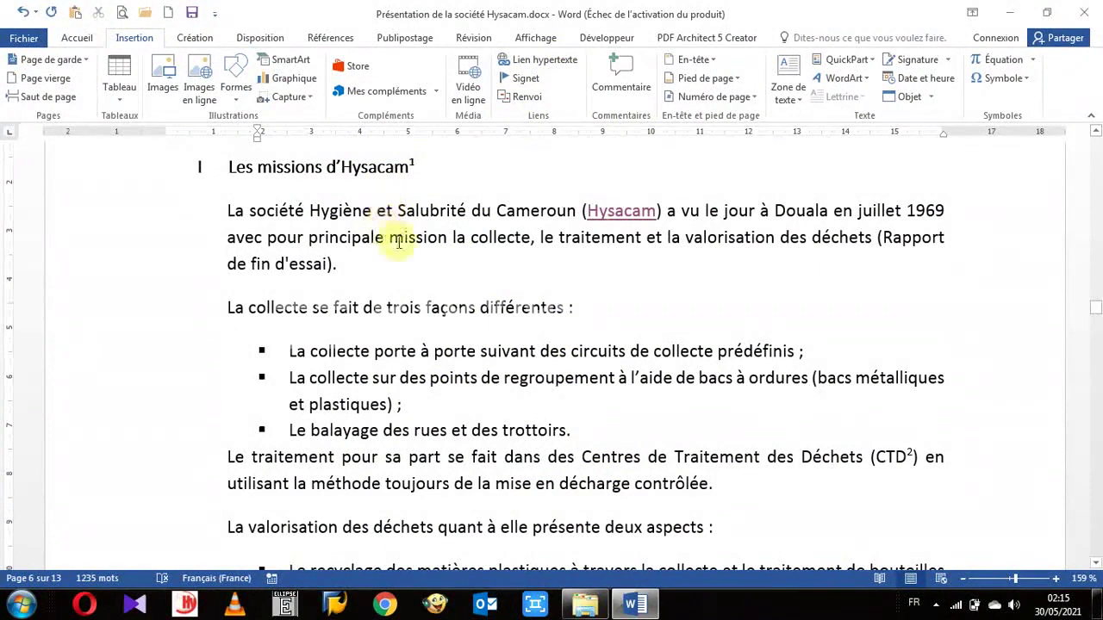
pyautogui.scroll(-1, 535, 389)
pyautogui.scroll(-3, 535, 389)
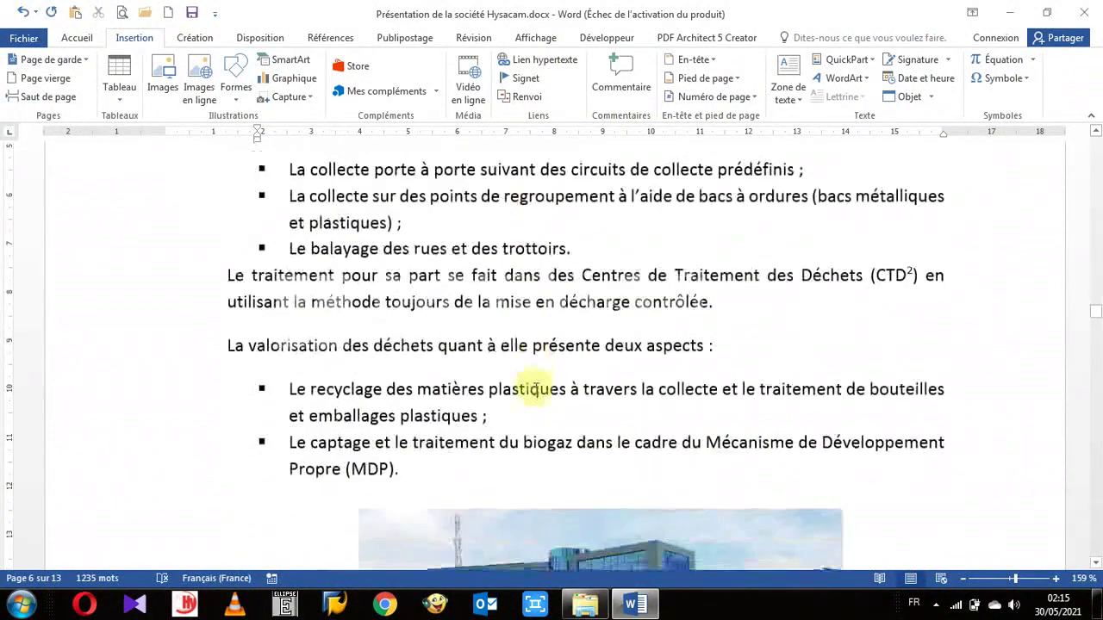
pyautogui.scroll(-2, 535, 388)
pyautogui.scroll(-2, 535, 389)
pyautogui.scroll(-2, 535, 389)
pyautogui.scroll(-3, 535, 388)
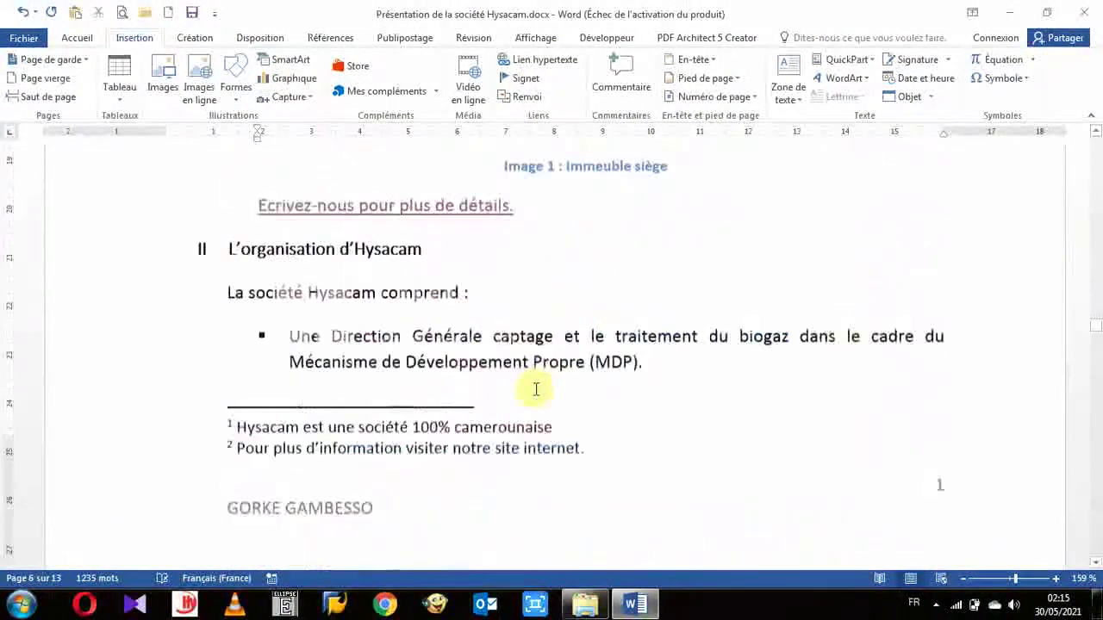
pyautogui.click(536, 317)
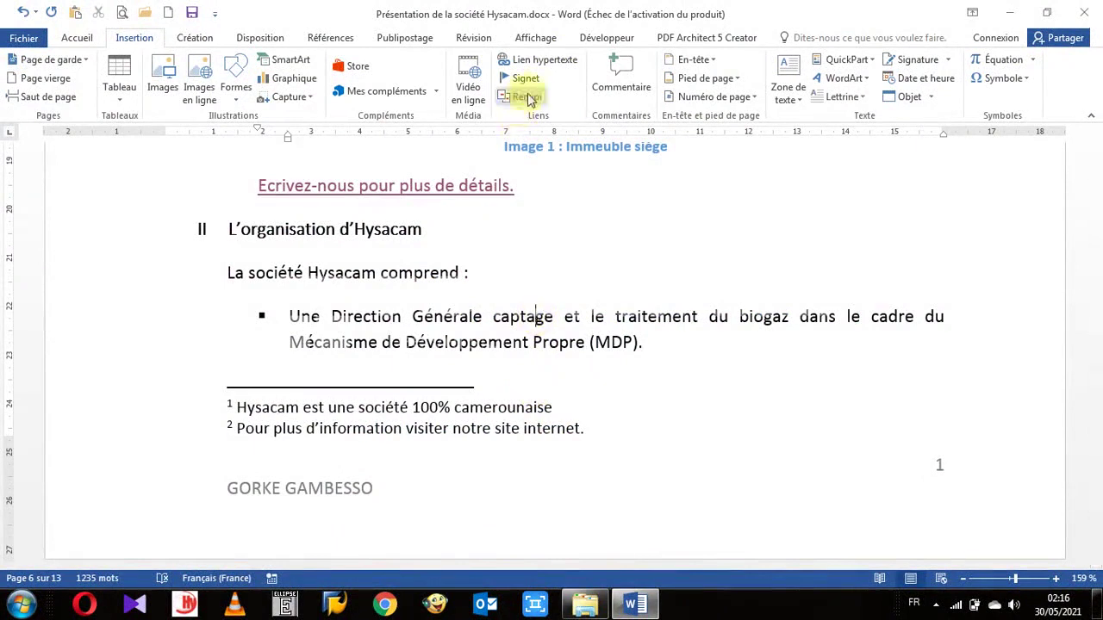